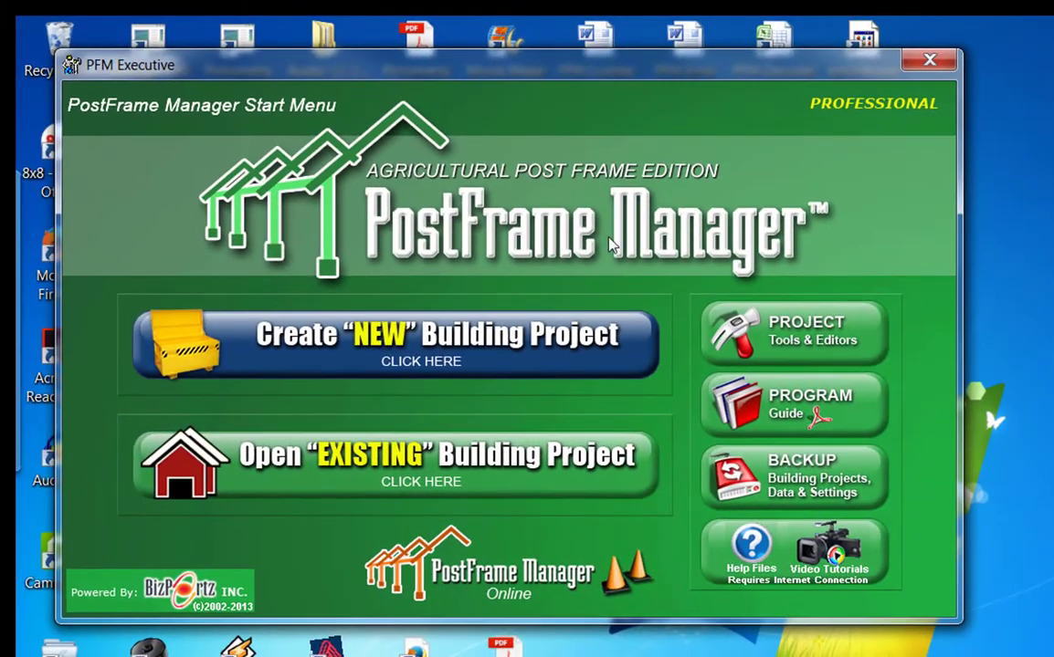
Step: Start a new building project with a 6" grid setting and a 12' interior elevation
left_click(484, 362)
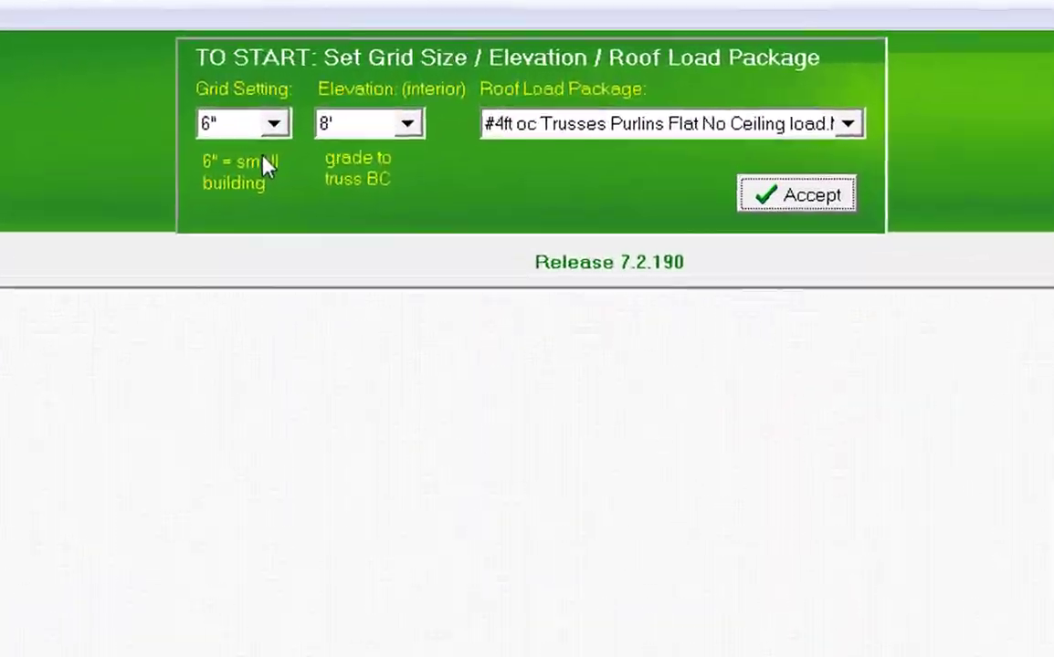
left_click(257, 135)
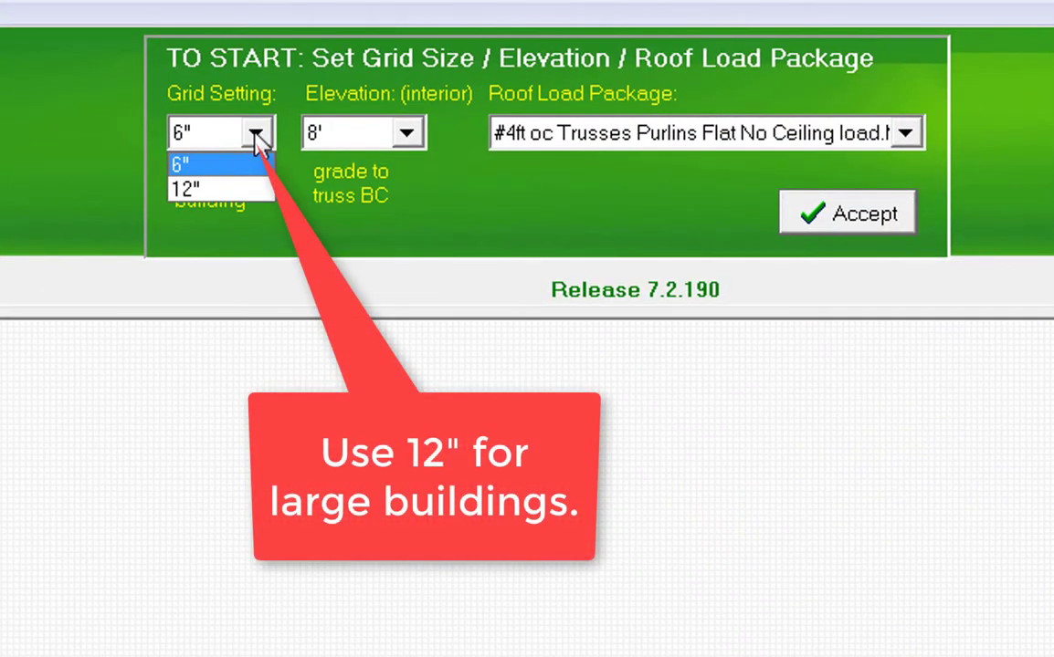
left_click(257, 135)
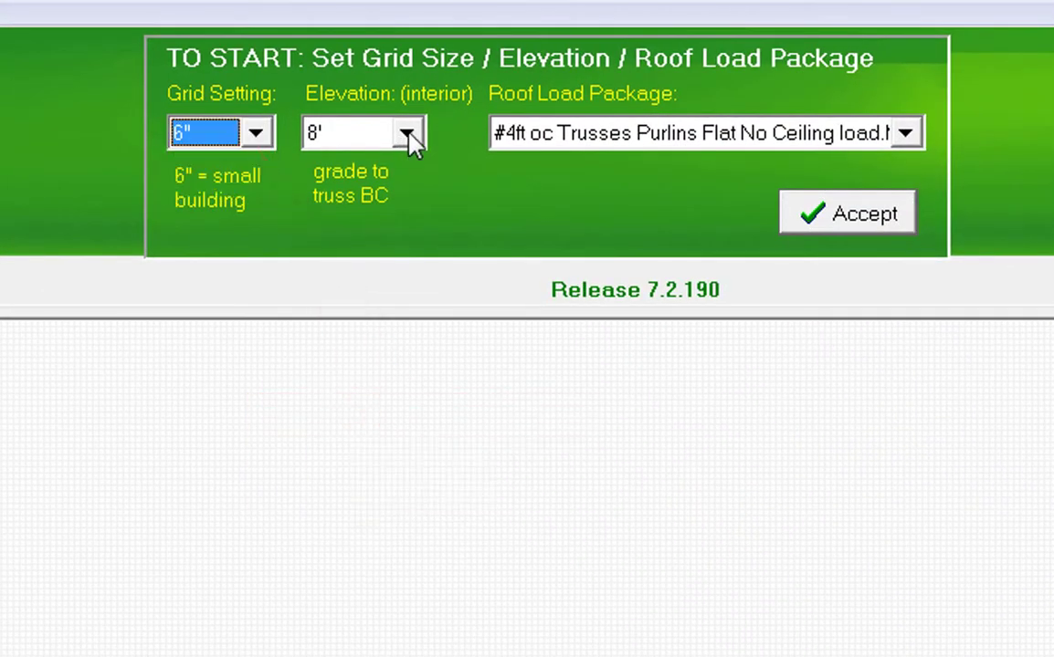
left_click(408, 135)
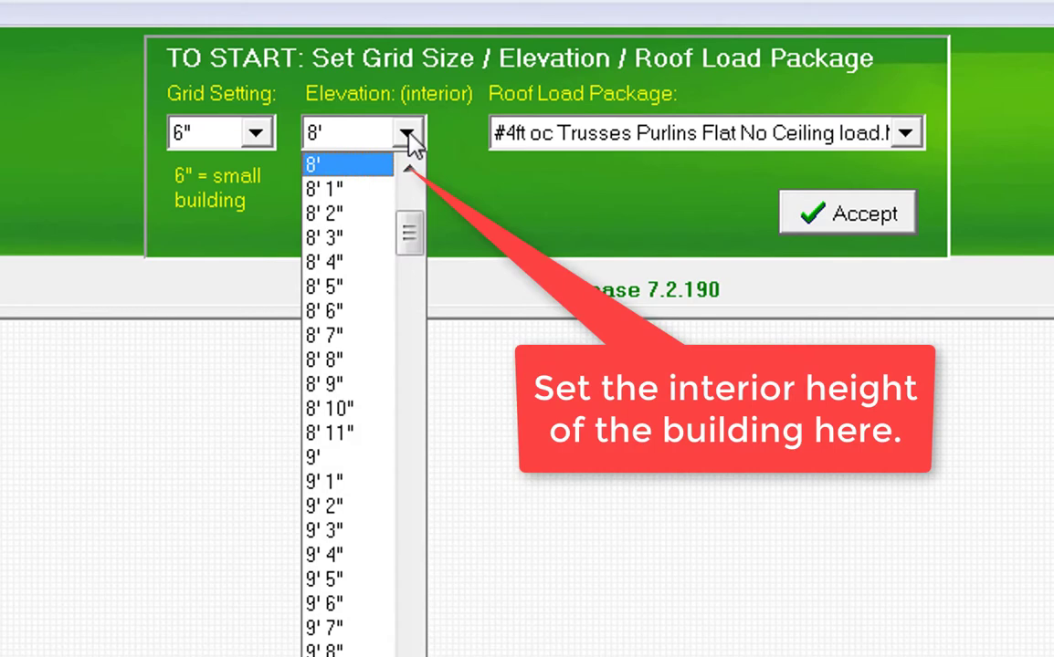
type("12")
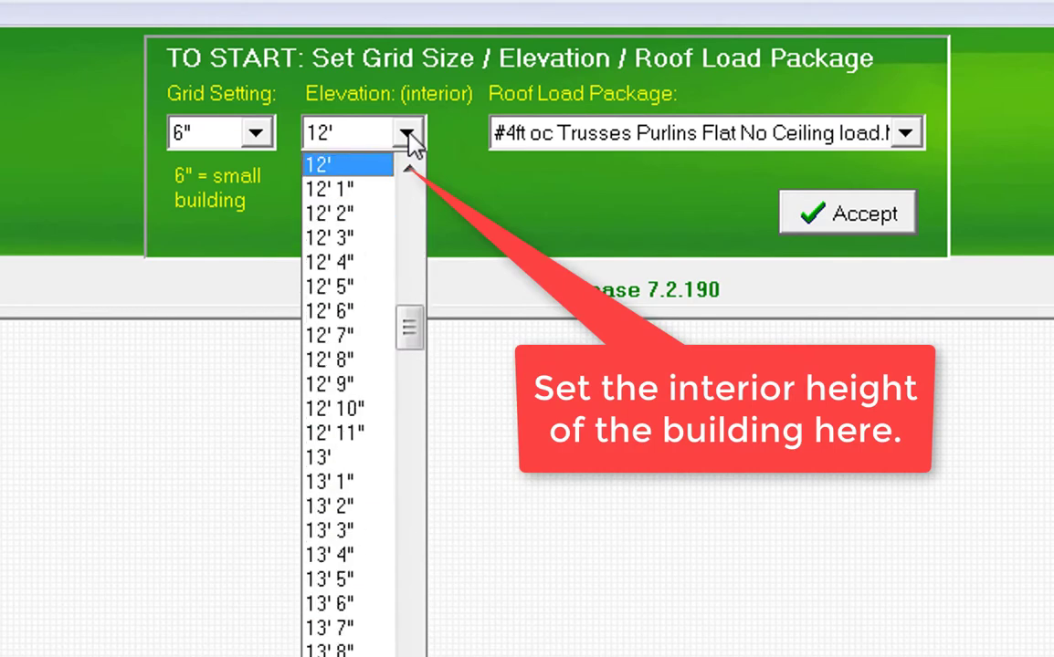
left_click(372, 164)
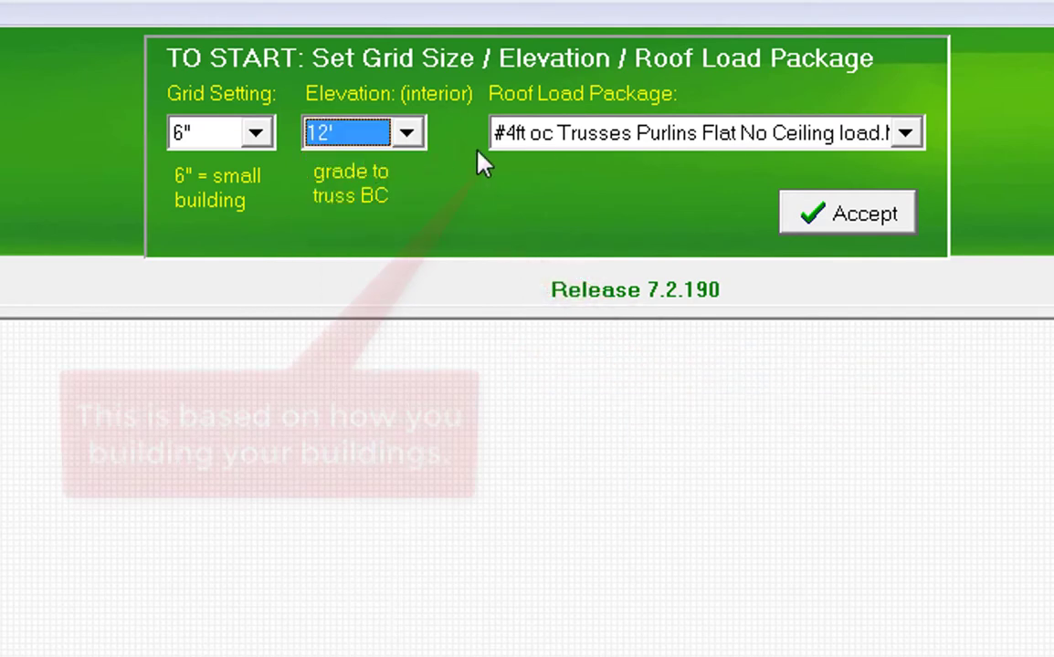
Step: Choose the "#4ft oc Trusses Purlins Flat No Ceiling load" roof load package and accept the start settings
left_click(906, 134)
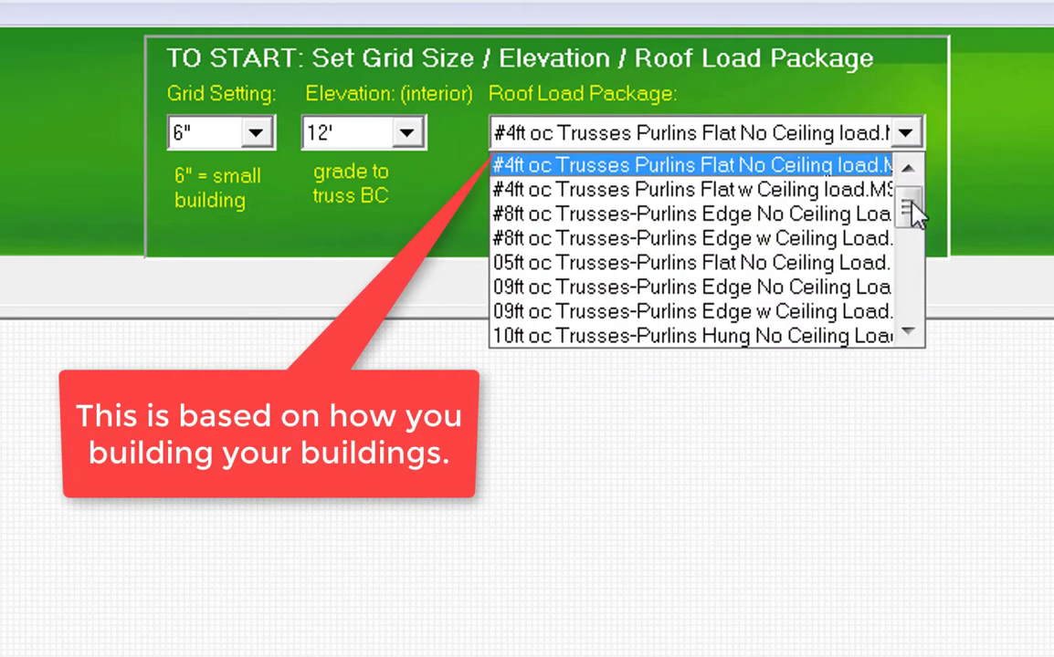
mouse_move(916, 215)
left_mouse_down()
mouse_move(914, 266)
mouse_move(922, 201)
left_mouse_up()
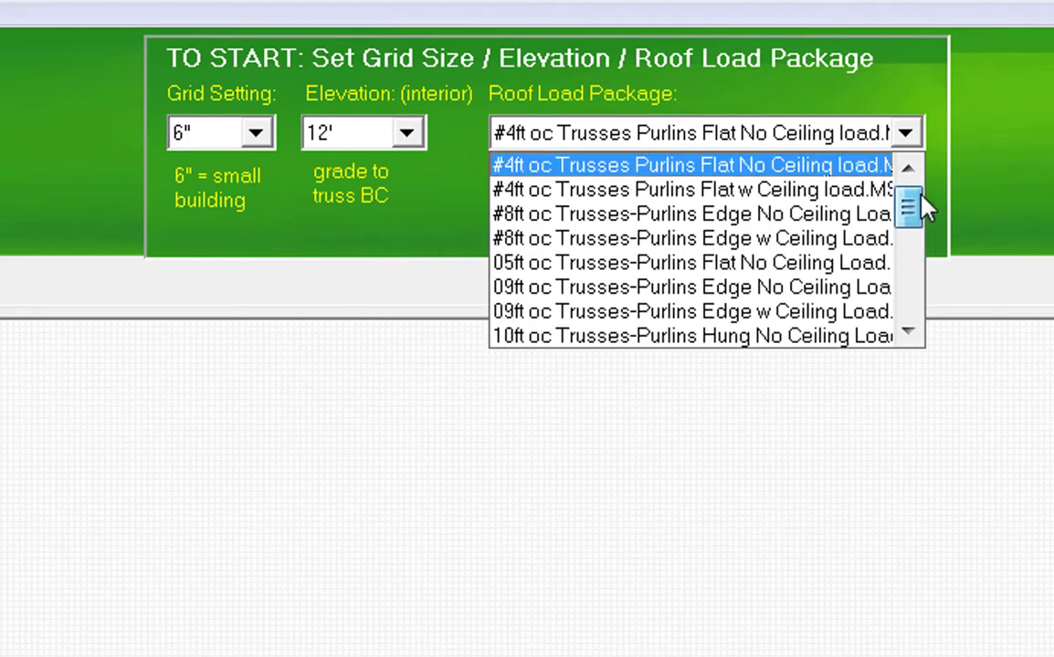
left_click(882, 167)
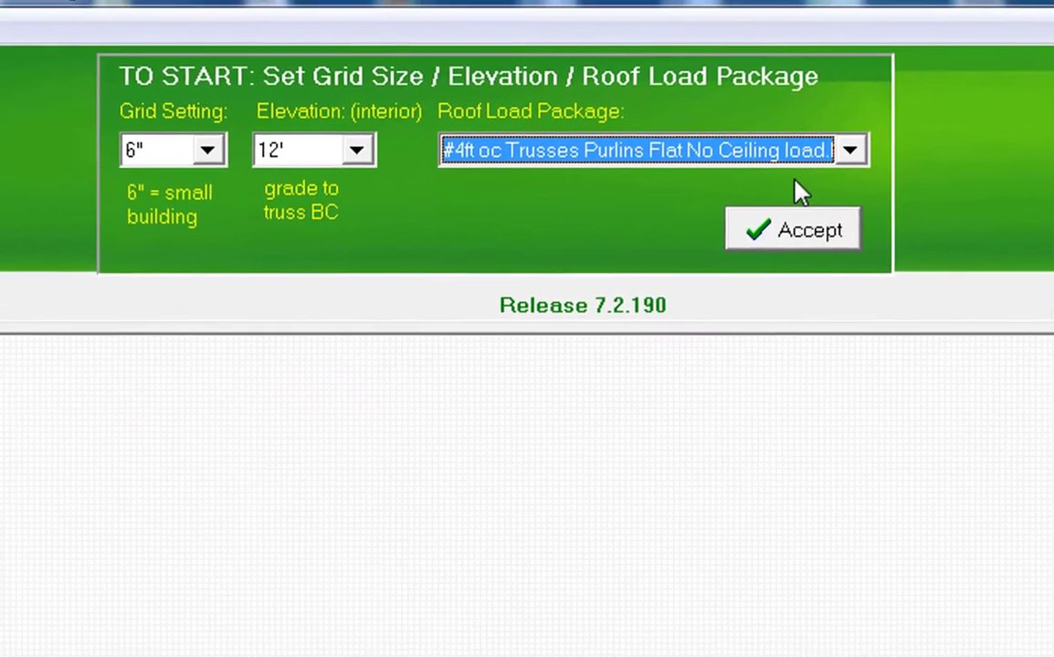
left_click(809, 234)
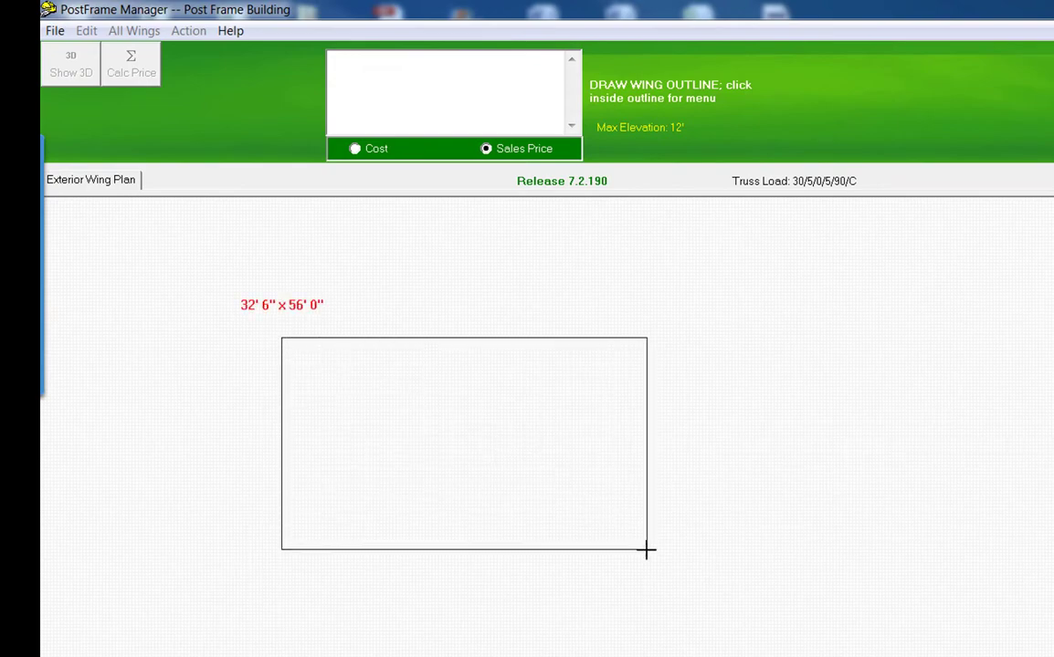
Step: Draw a rectangular wing outline about 60' 6" by 40' 0" and tune its length to 60' 0"
left_click(675, 599)
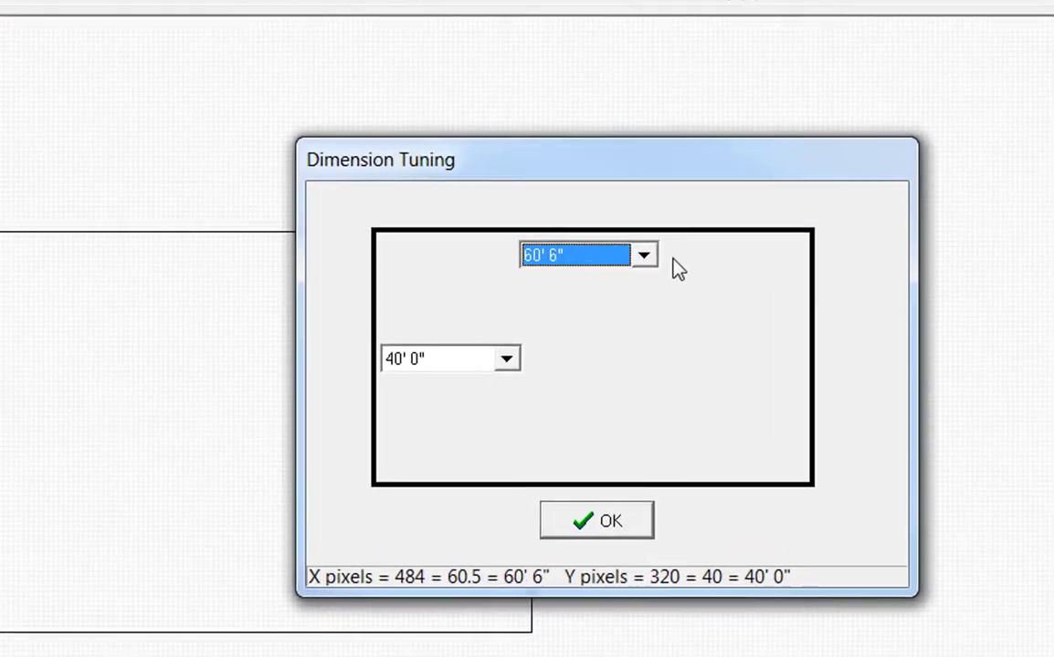
left_click(643, 256)
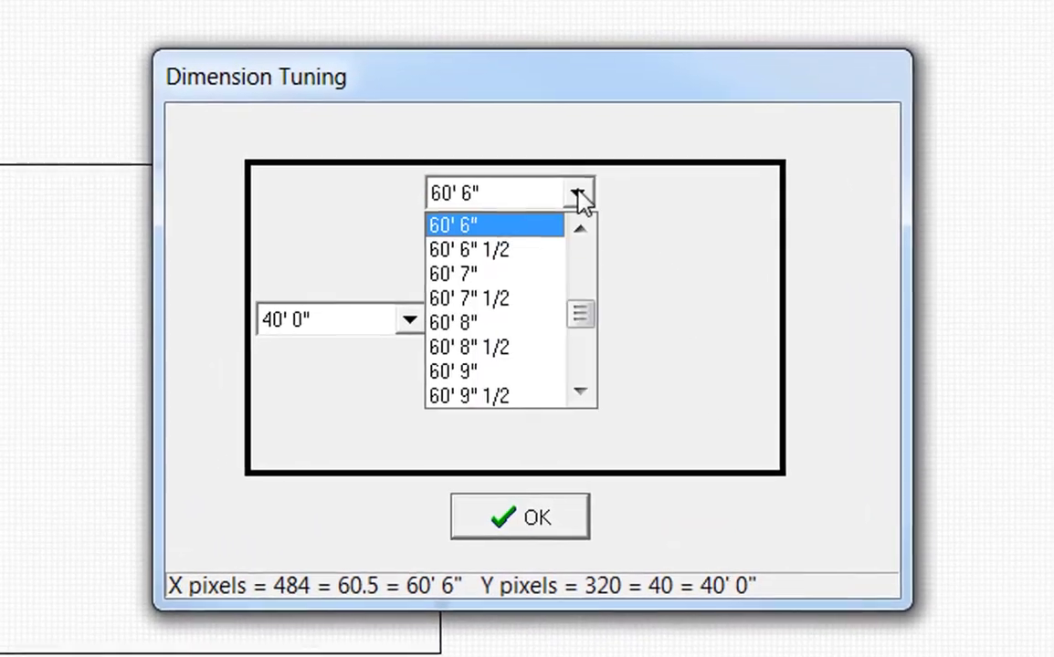
left_click(648, 288)
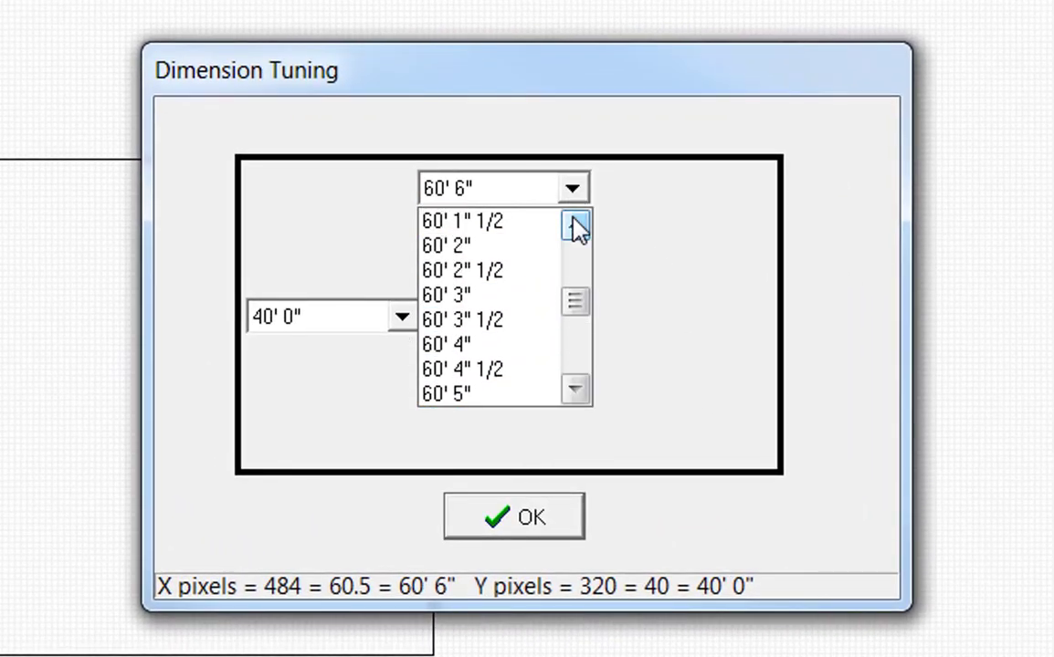
left_click(574, 221)
left_click(573, 221)
left_click(574, 221)
left_click(574, 223)
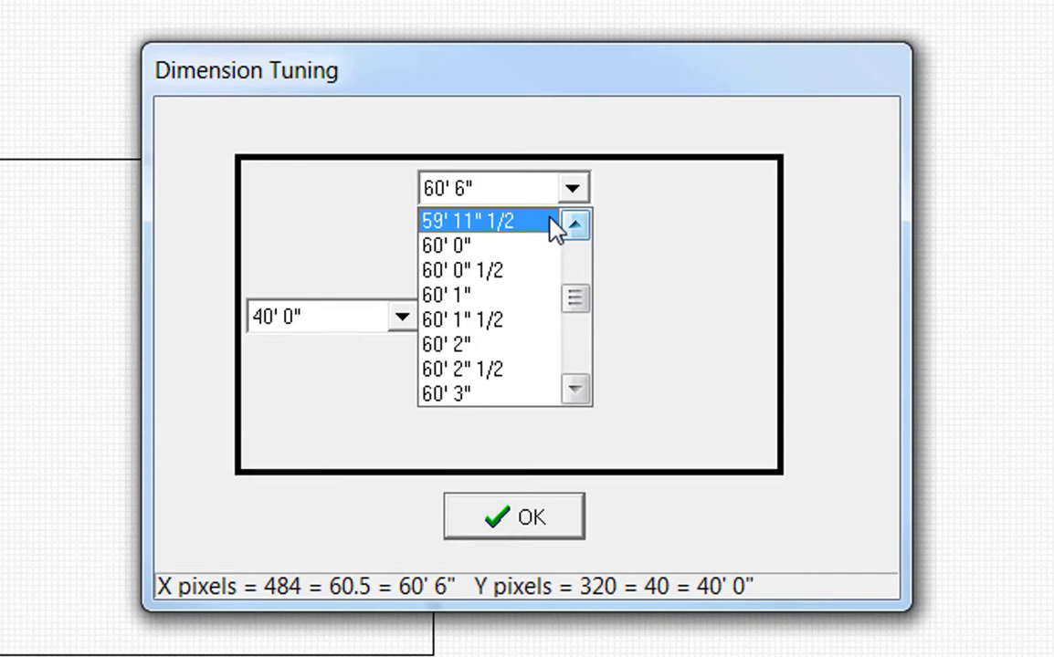
left_click(459, 246)
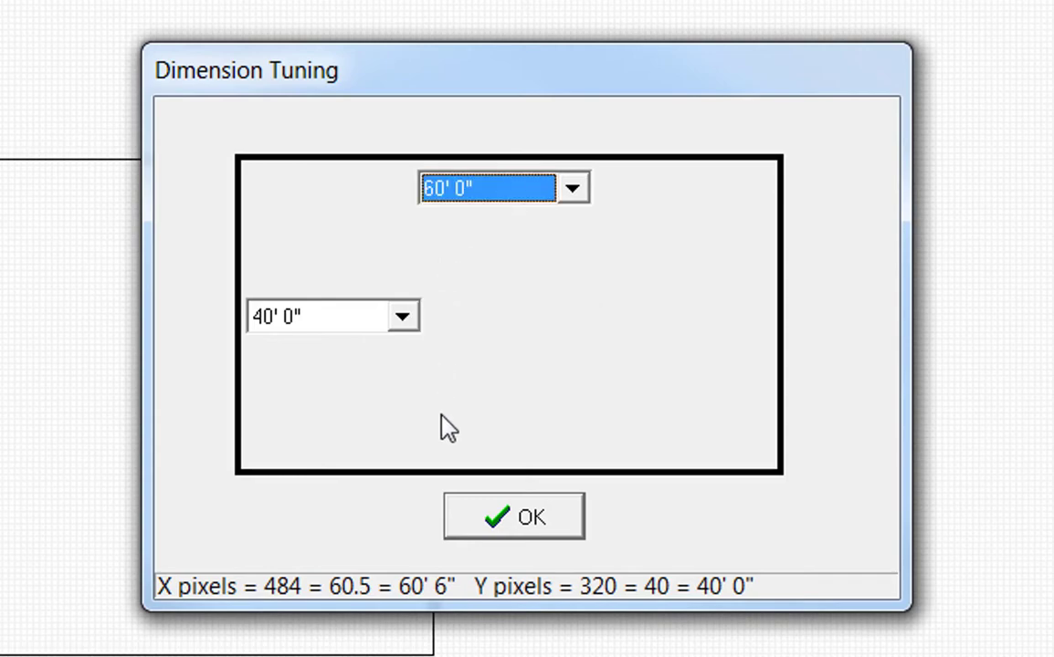
left_click(459, 528)
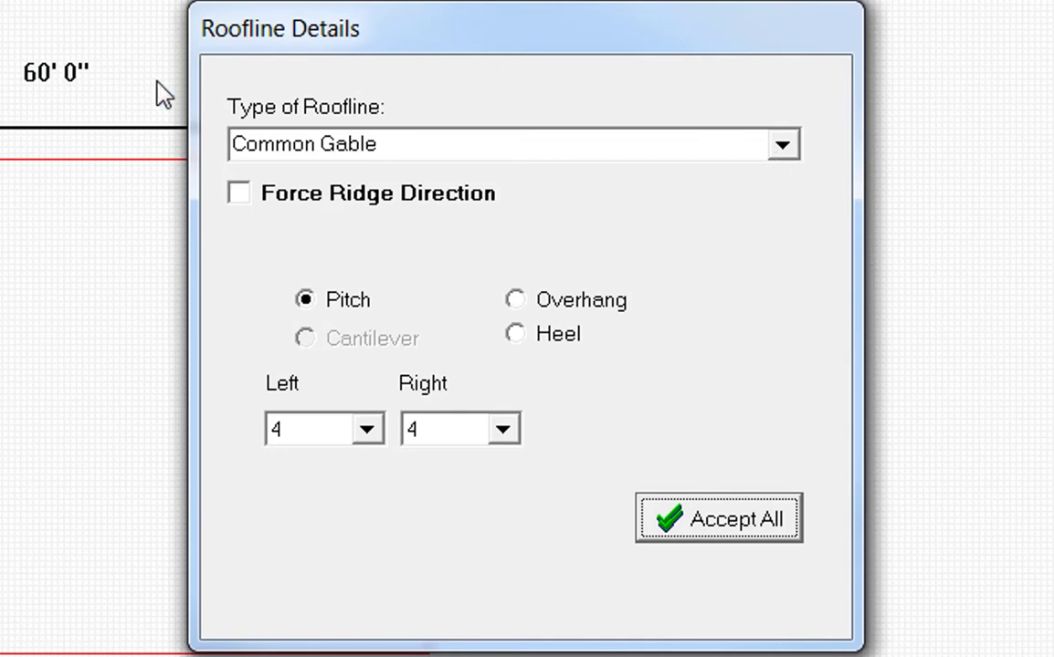
Step: Set the wing's roofline to Common Gable with a pitch of 4 on both the left and right sides
left_click(782, 146)
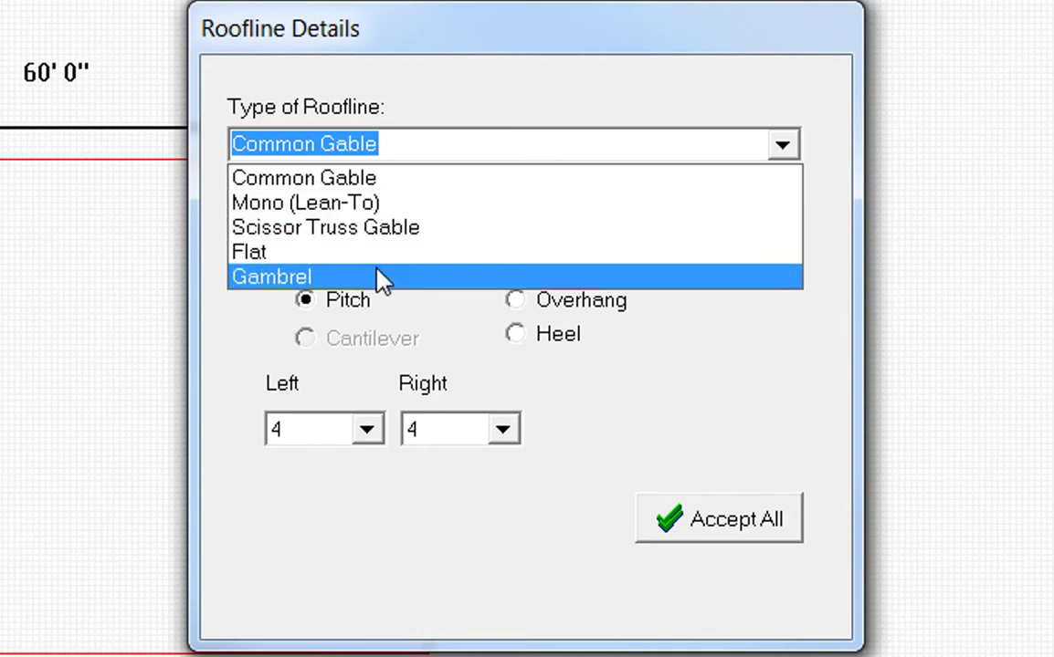
left_click(370, 201)
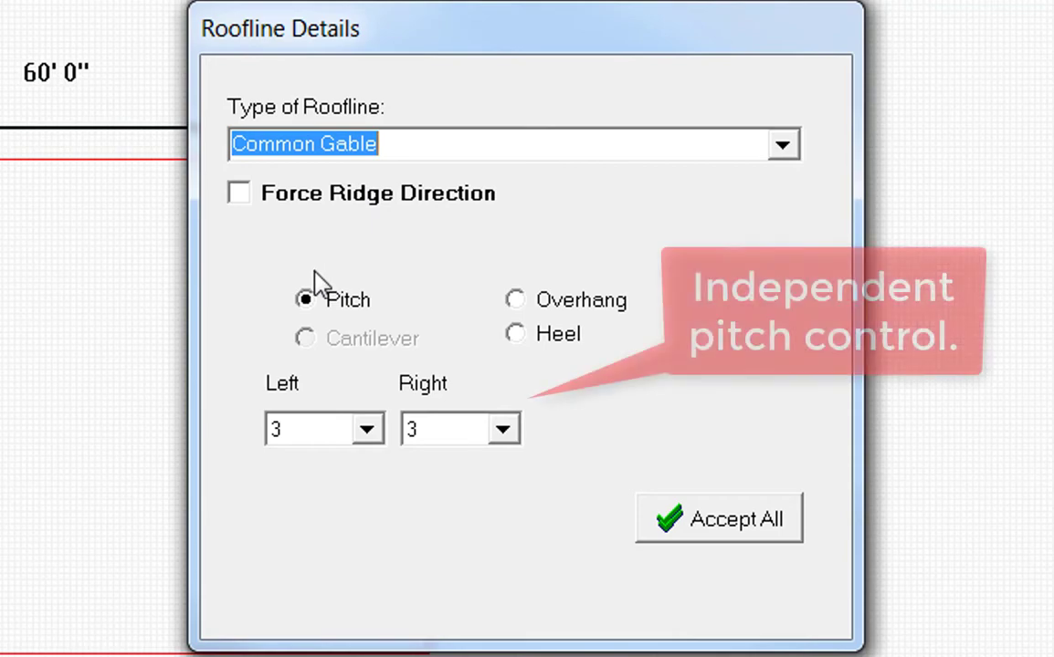
left_click(366, 429)
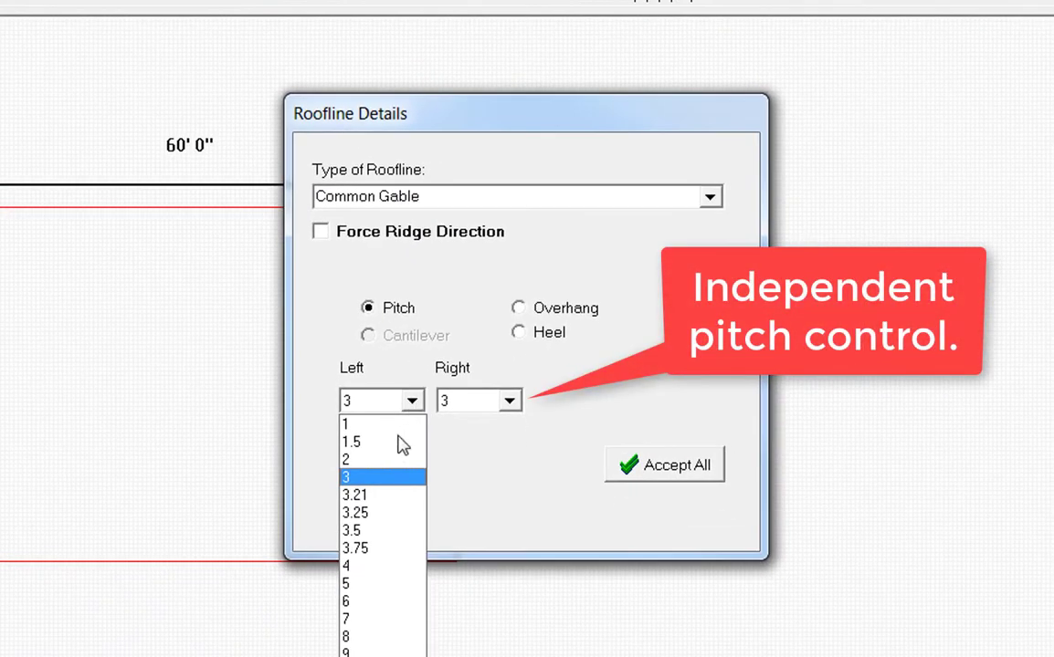
left_click(371, 567)
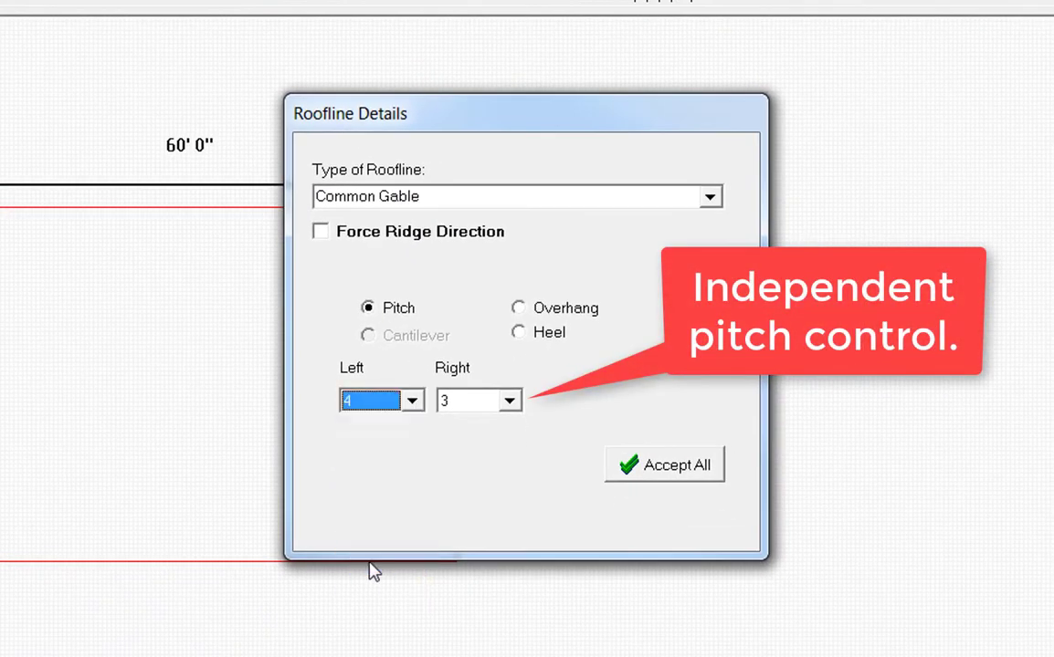
left_click(510, 401)
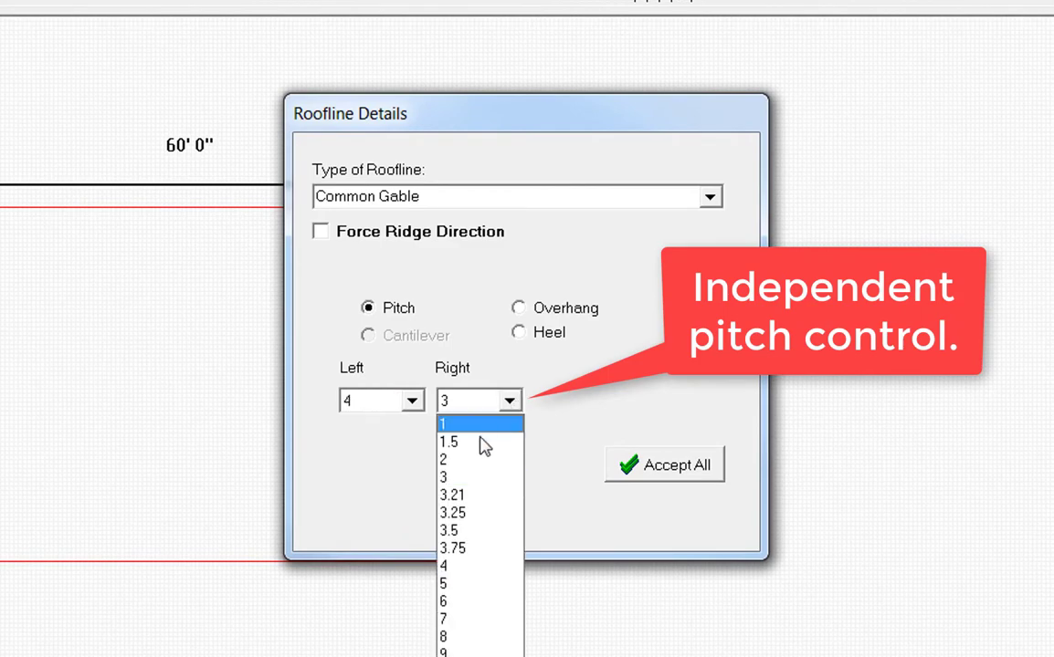
left_click(447, 567)
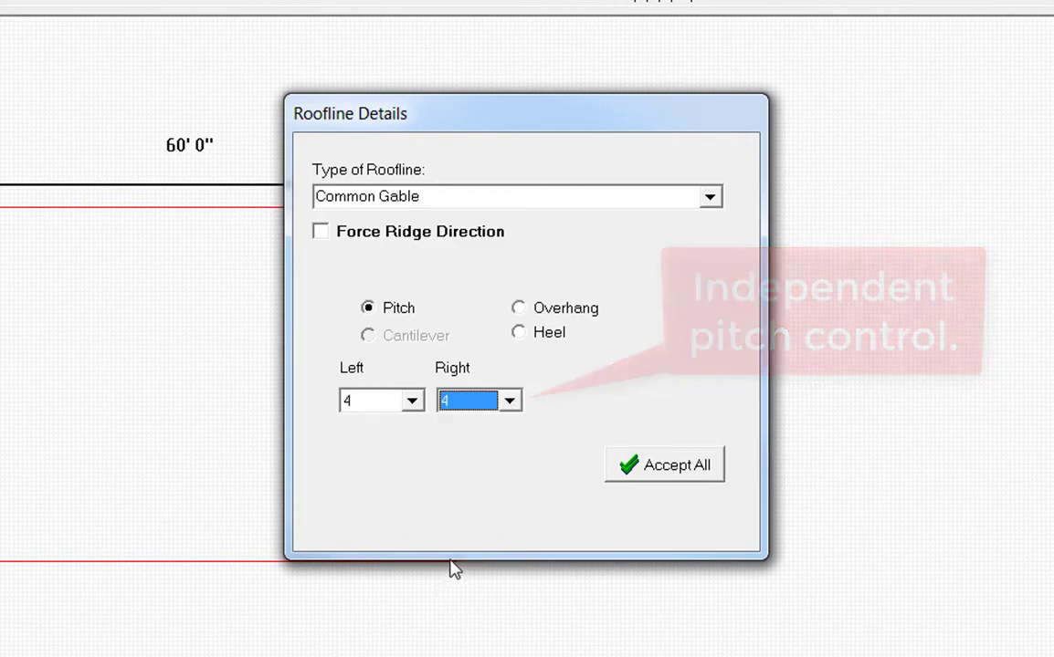
Step: Review the overhang and heel height settings, keeping the left overhang at 0, and accept all roofline details
left_click(519, 309)
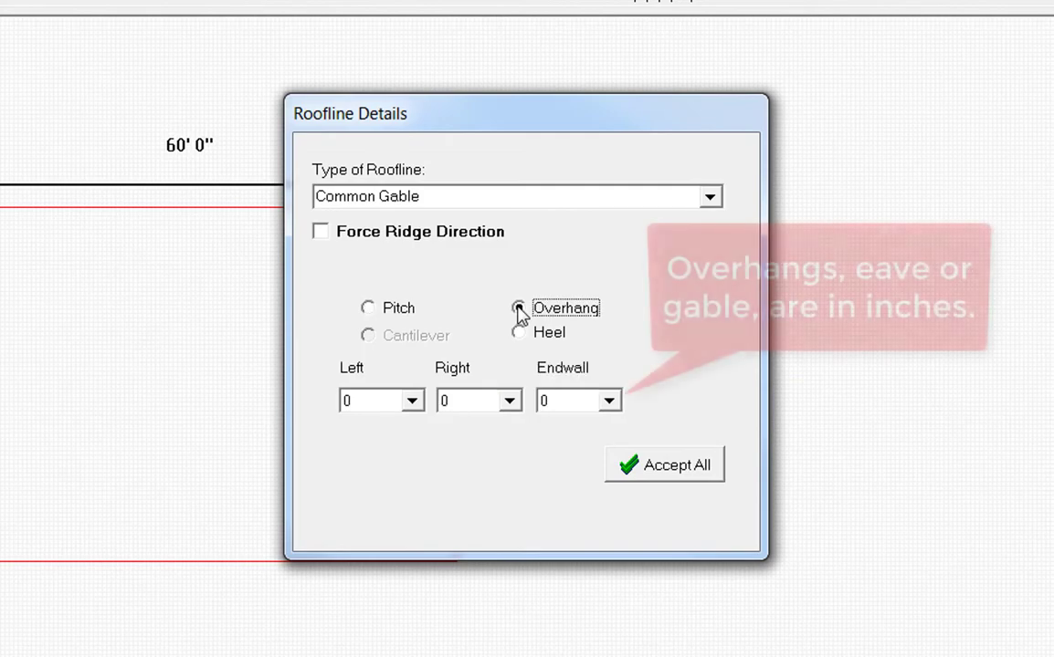
left_click(412, 401)
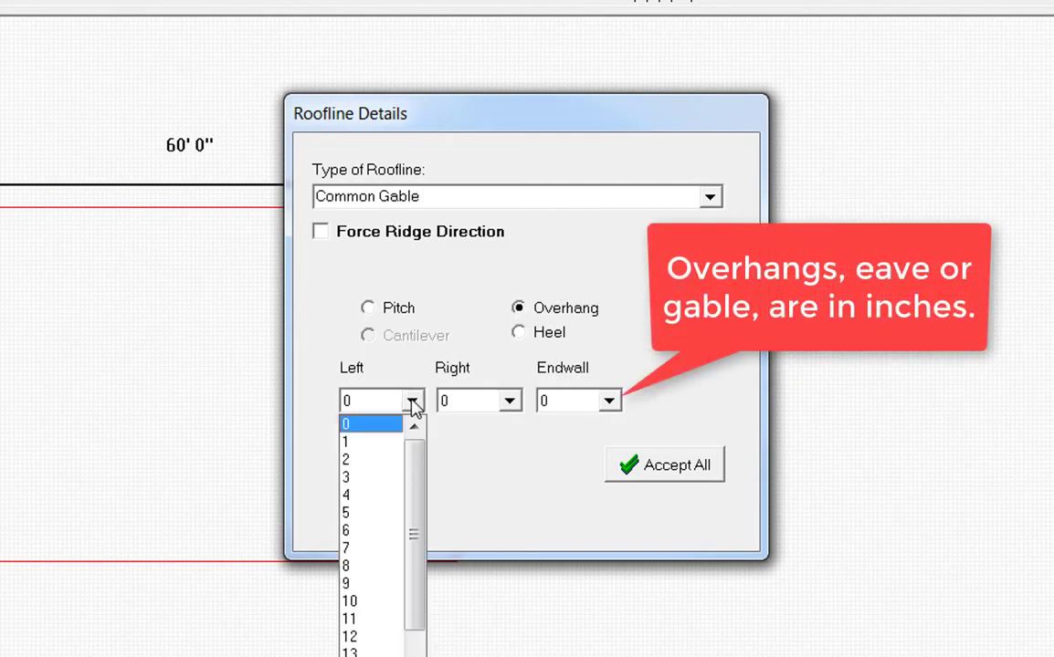
left_click(413, 403)
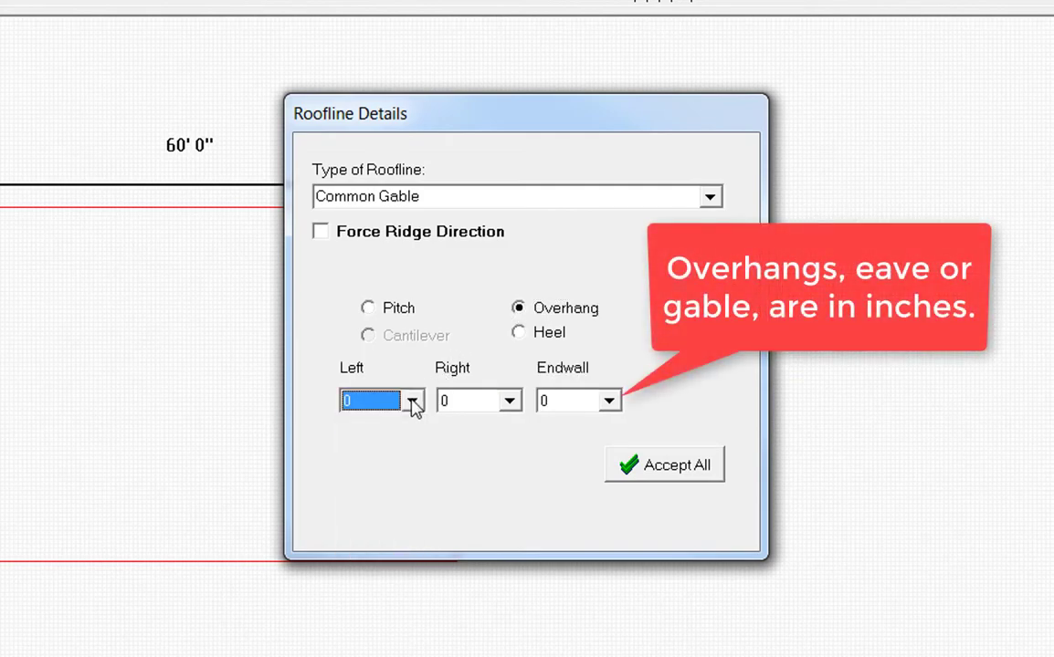
left_click(518, 334)
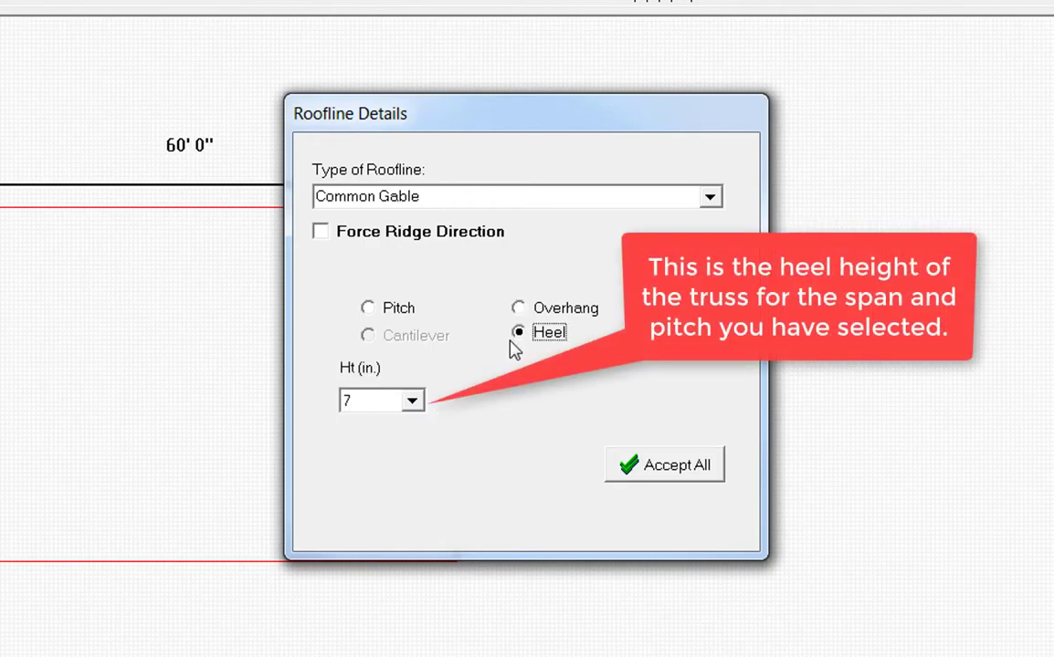
left_click(687, 466)
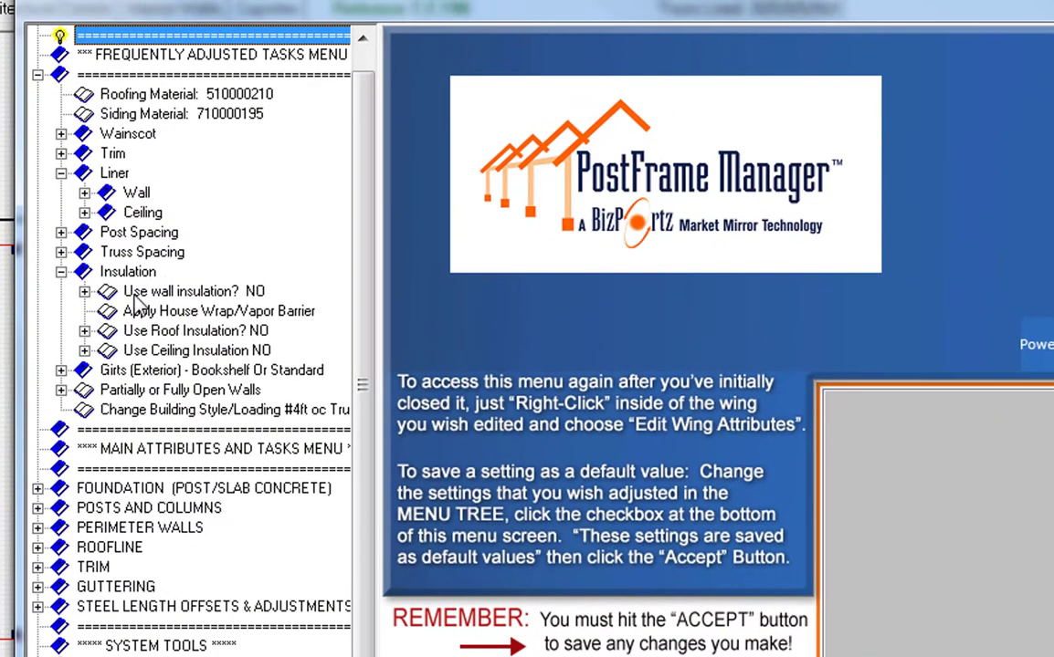
left_click(161, 95)
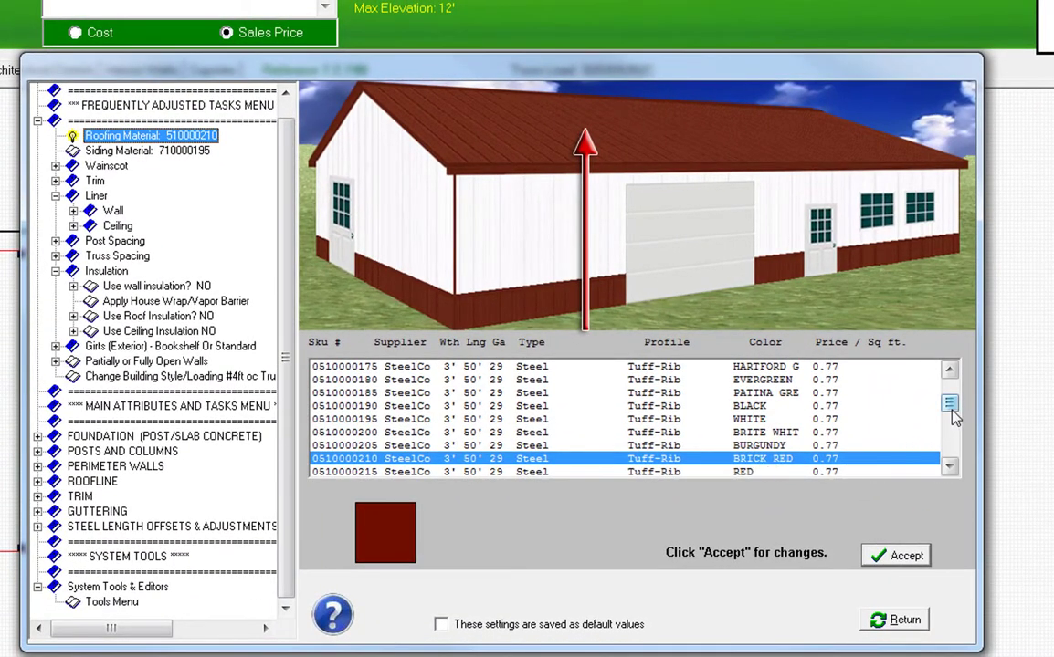
left_click_drag(952, 415, 952, 464)
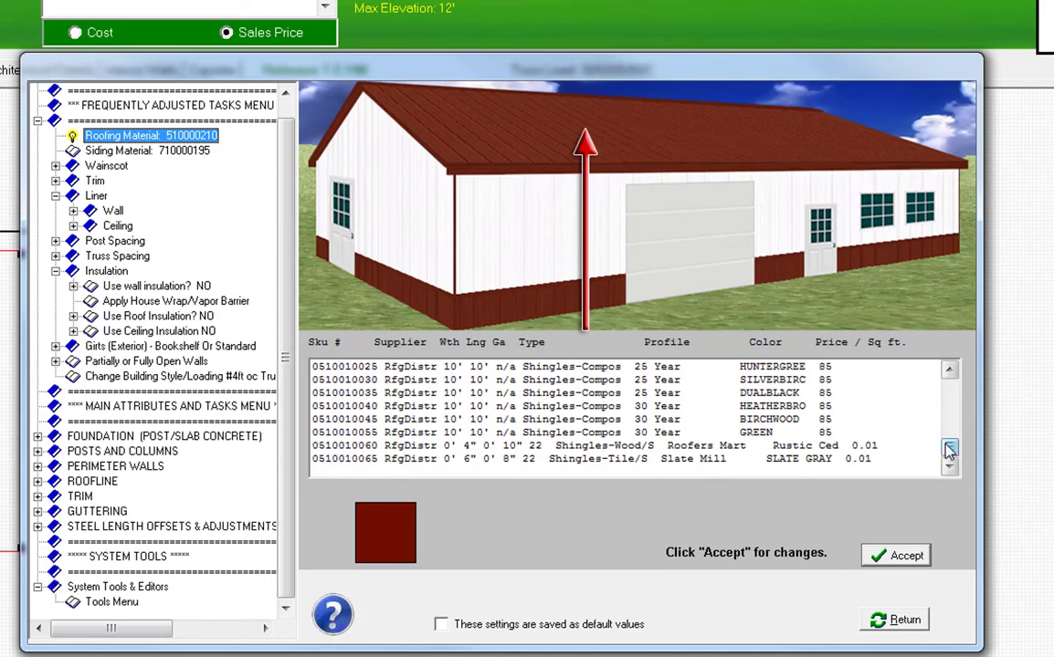
left_click_drag(950, 449, 951, 398)
left_click(890, 555)
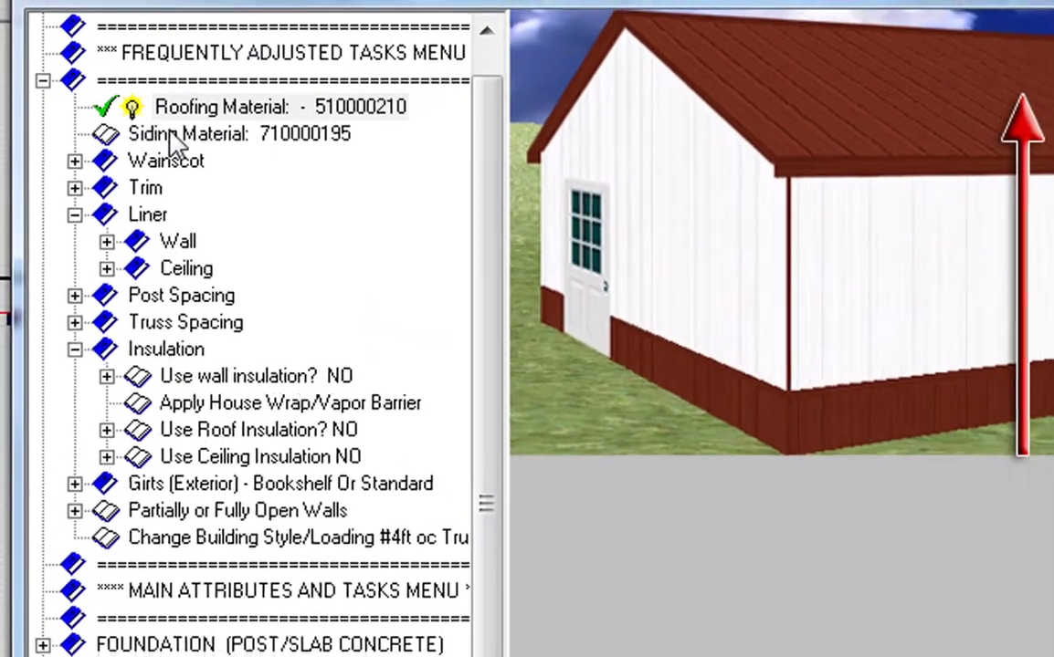
left_click(164, 137)
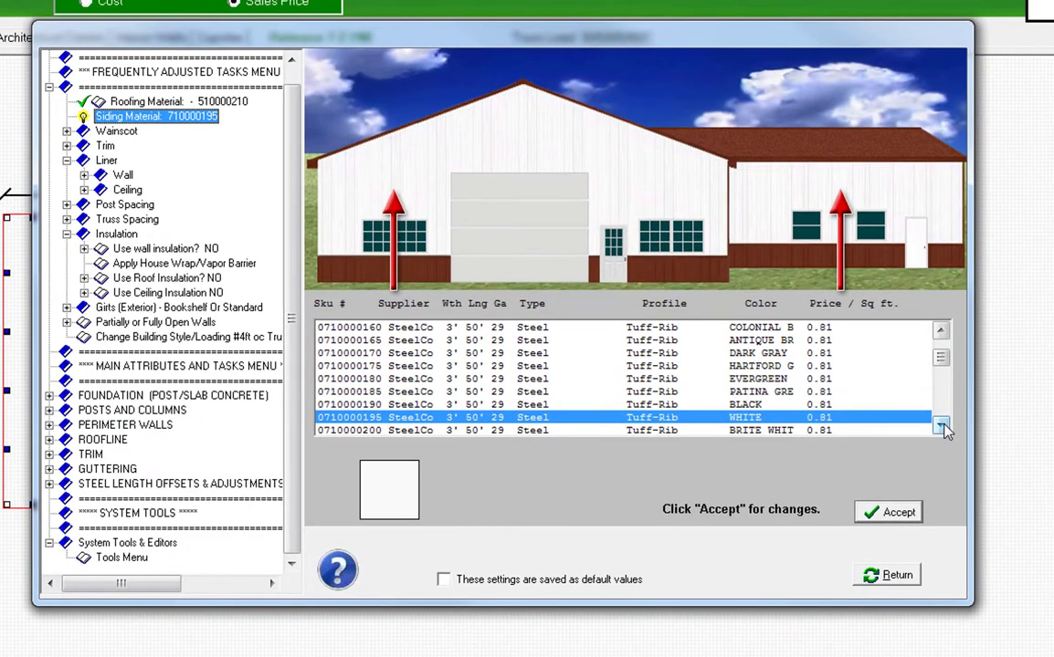
left_click(941, 426)
left_click(942, 426)
double_click(942, 425)
double_click(941, 426)
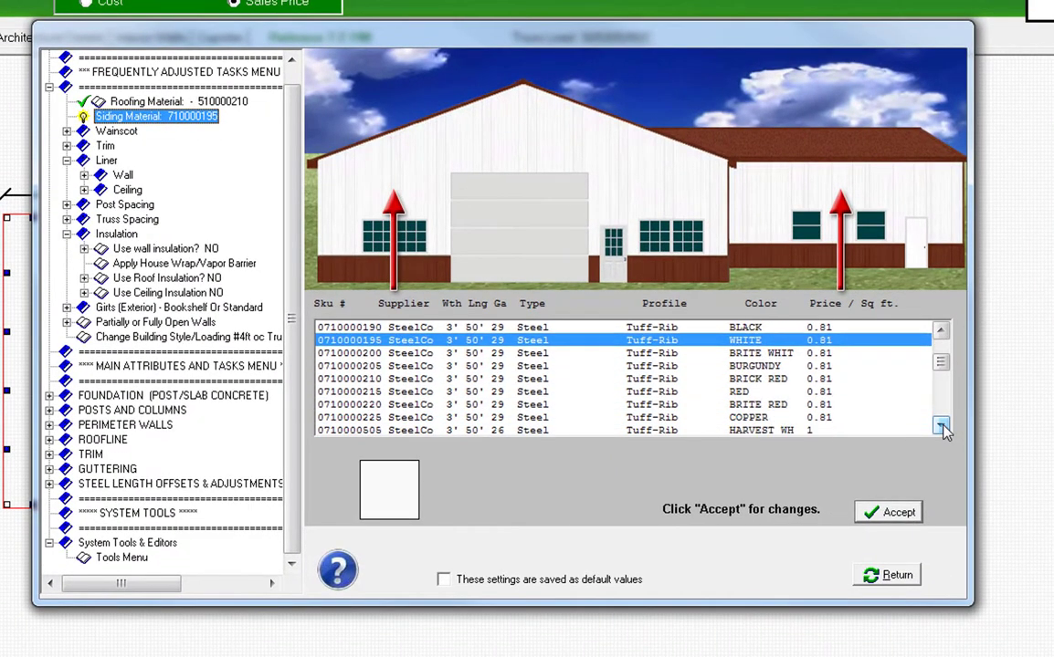
double_click(942, 425)
double_click(942, 426)
double_click(941, 426)
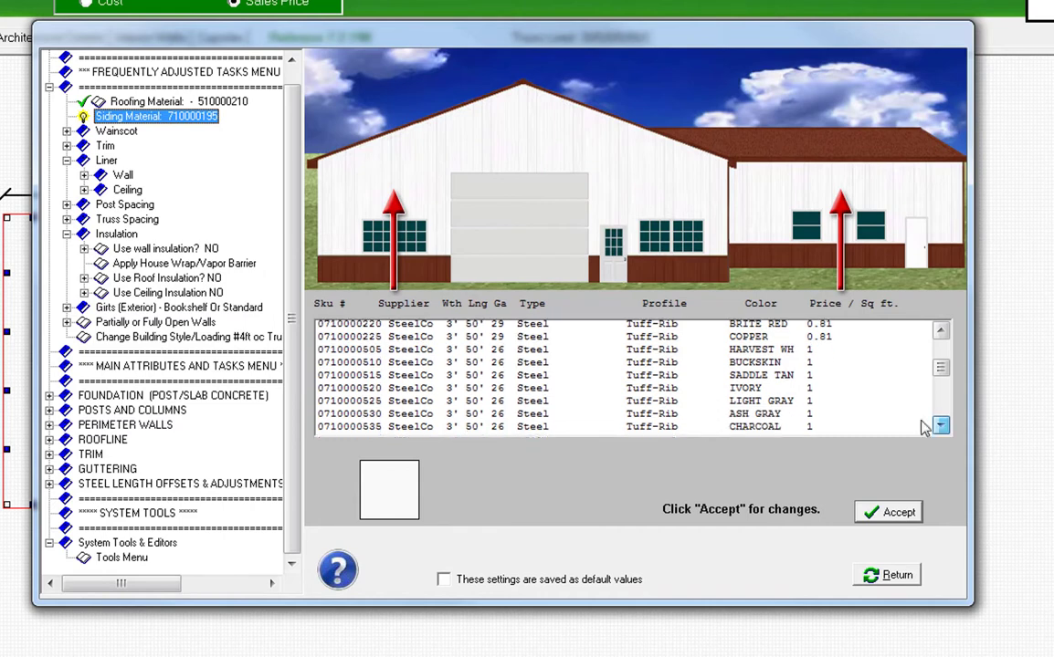
triple_click(942, 425)
left_click(779, 379)
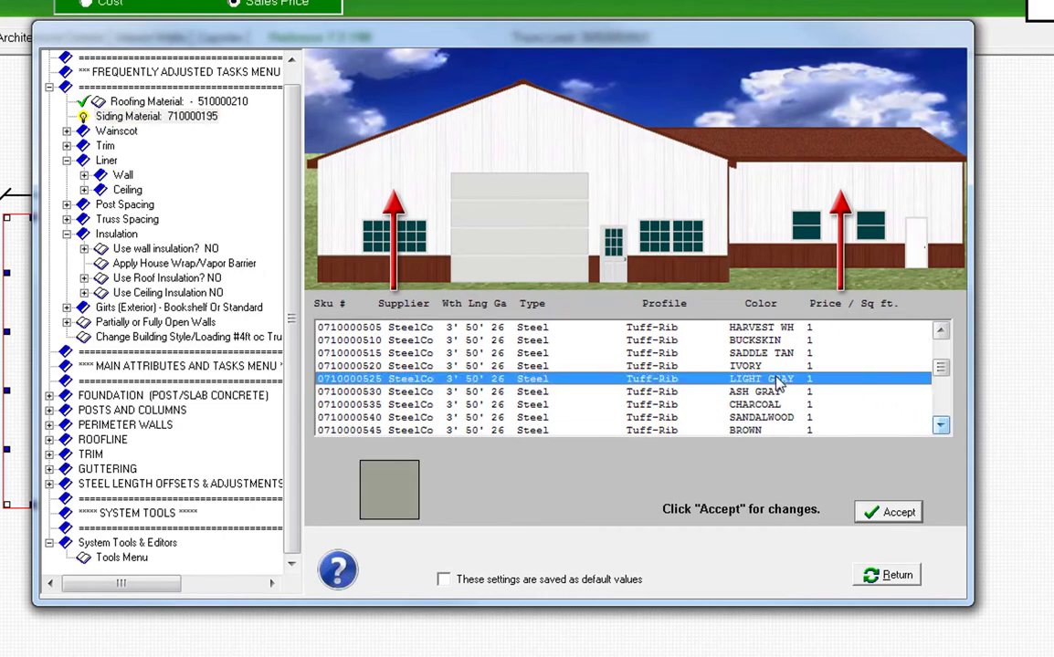
left_click(886, 514)
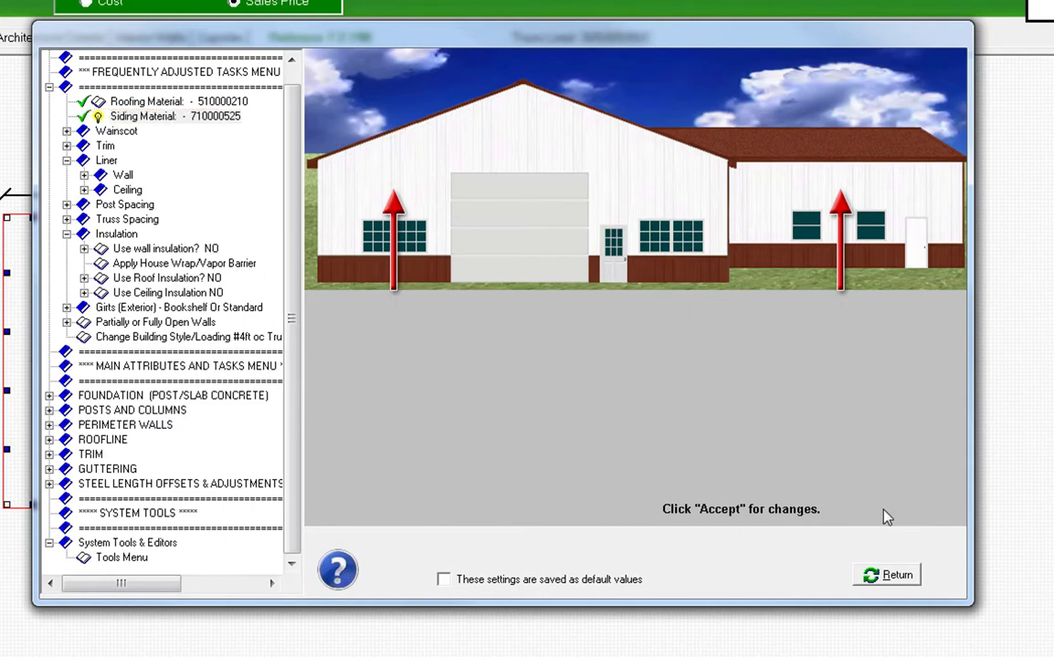
left_click(66, 132)
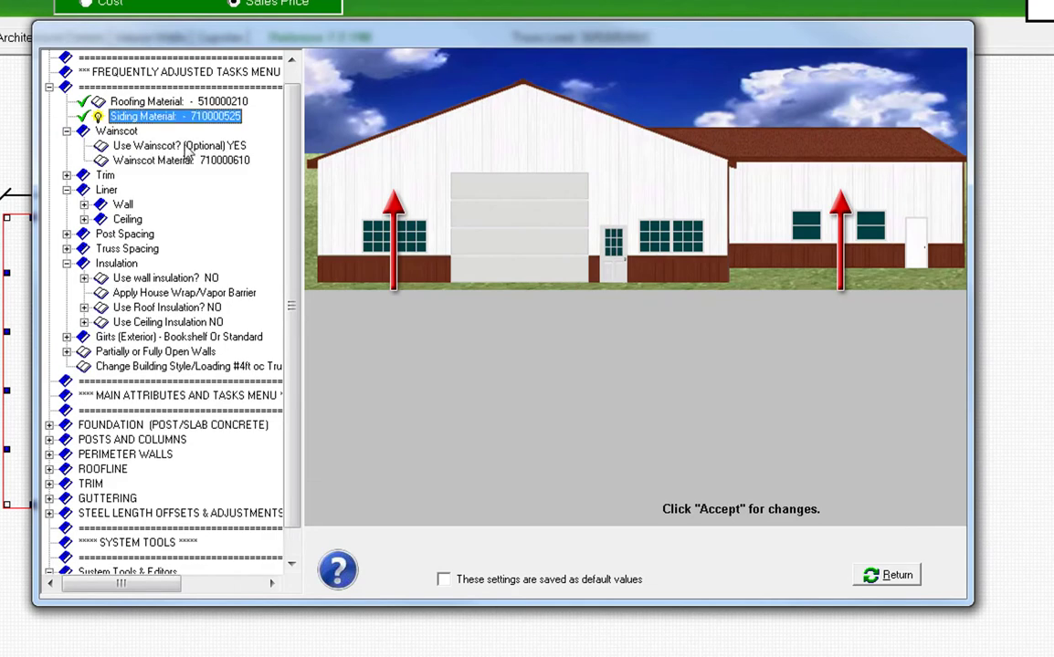
left_click(183, 146)
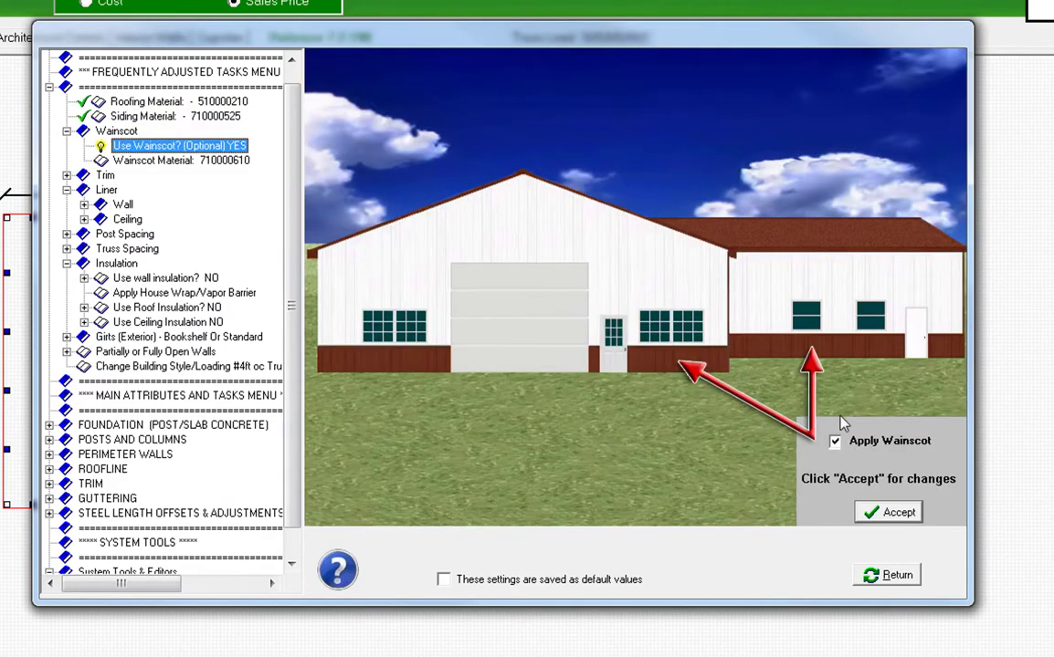
left_click(890, 513)
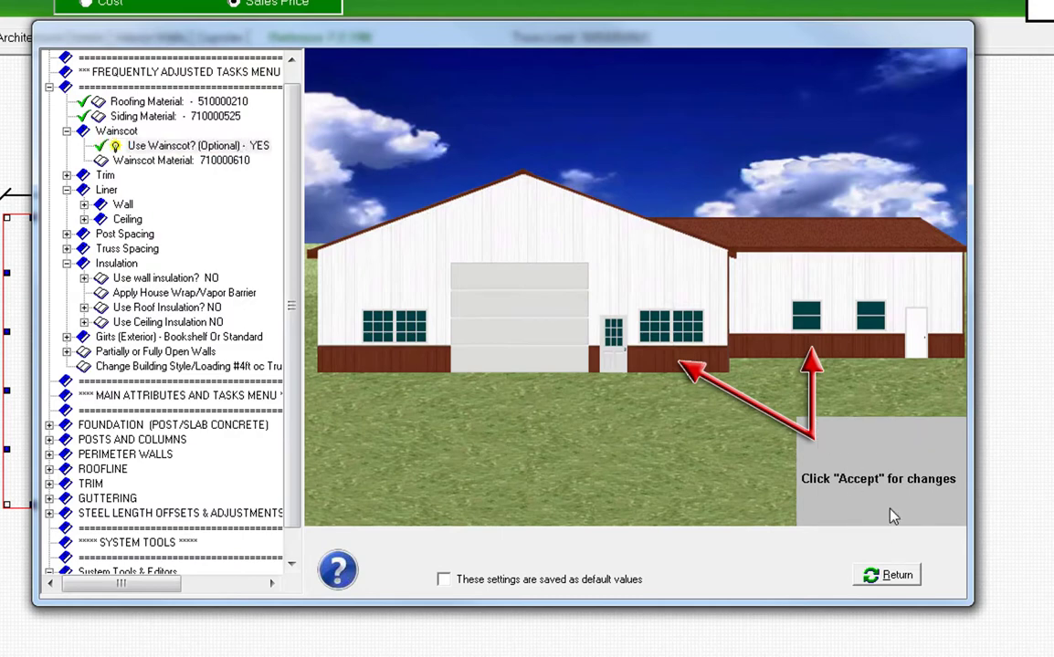
left_click(183, 160)
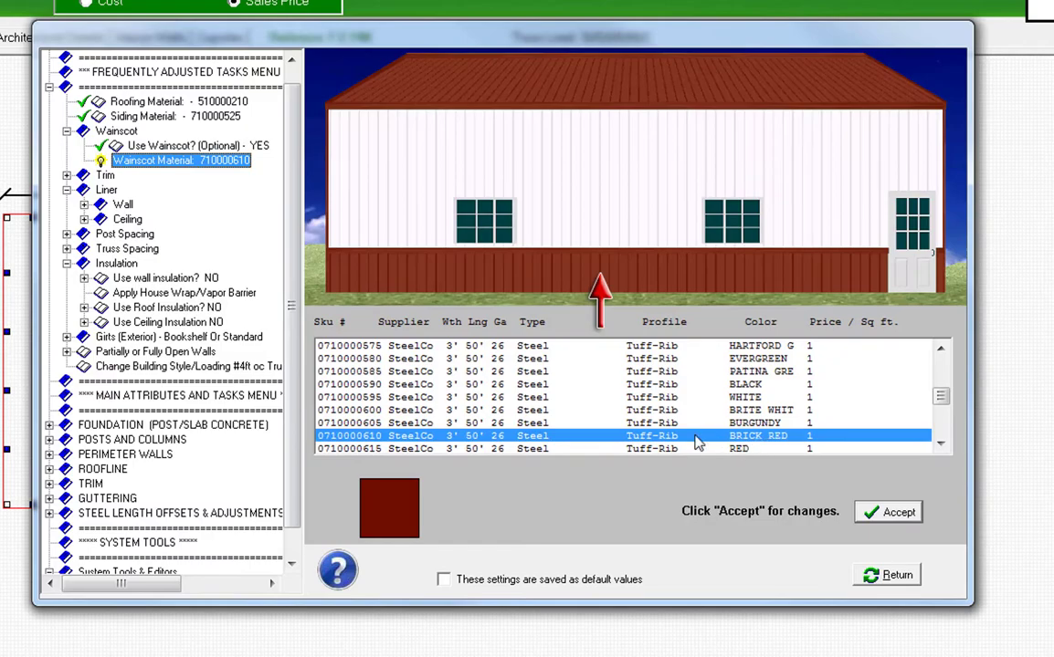
left_click(890, 513)
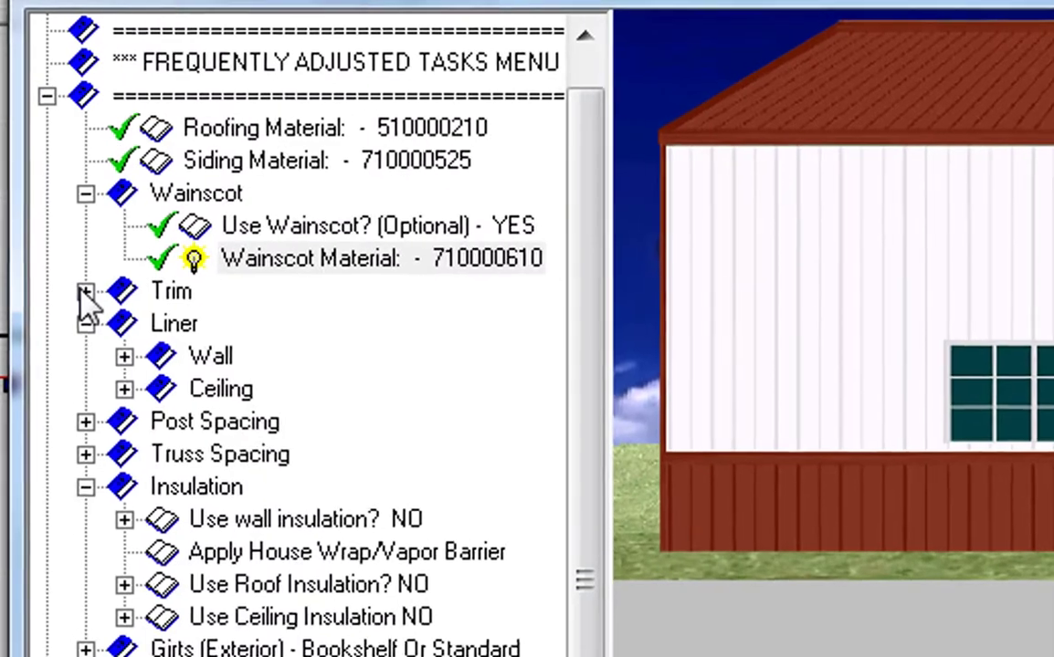
Step: Choose and accept the Post-Frame Trims-Purlins Flat.pkg trim package for the building
left_click(74, 222)
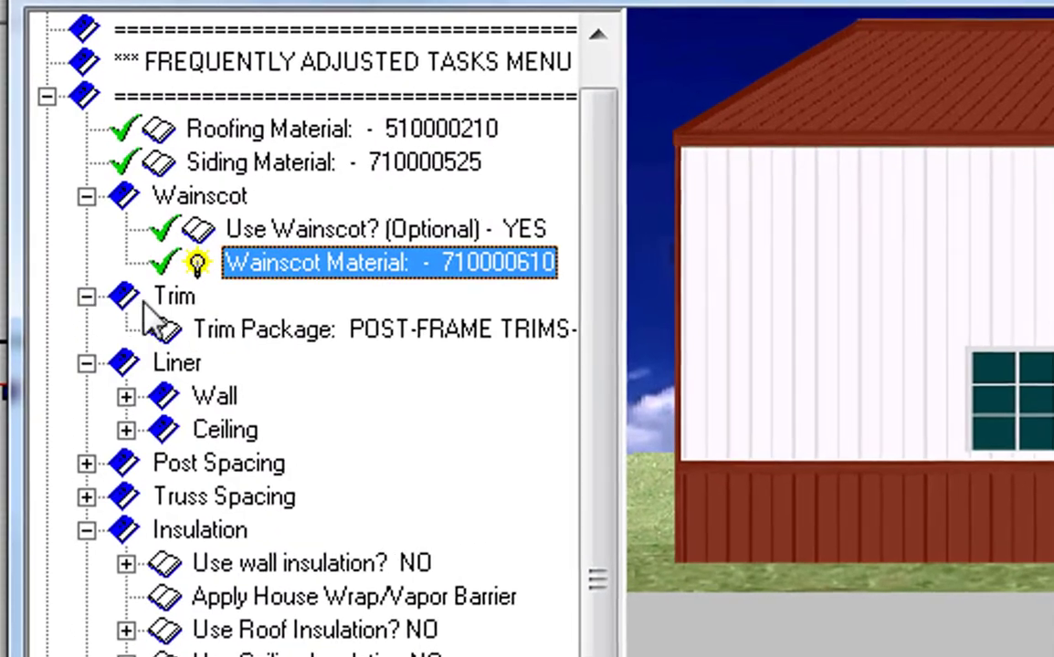
left_click(230, 330)
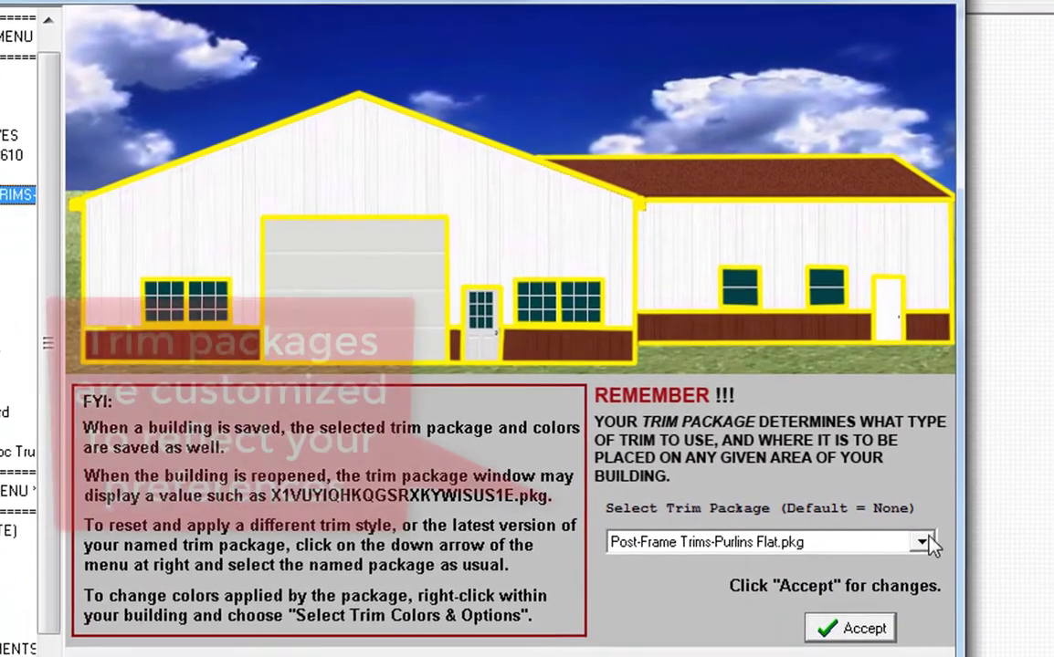
left_click(922, 542)
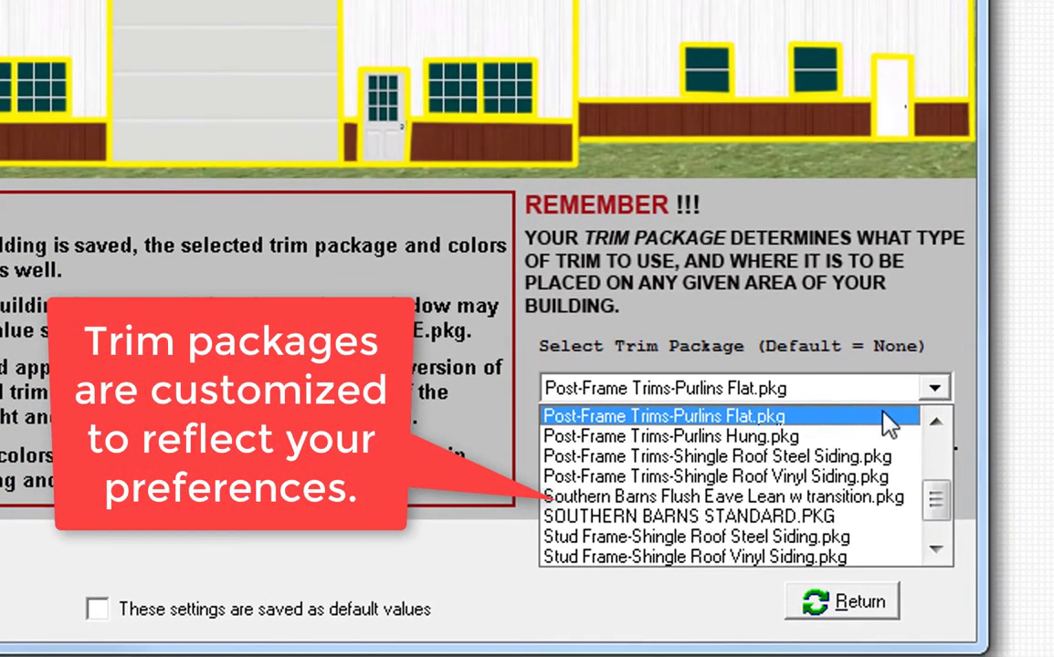
left_click(888, 419)
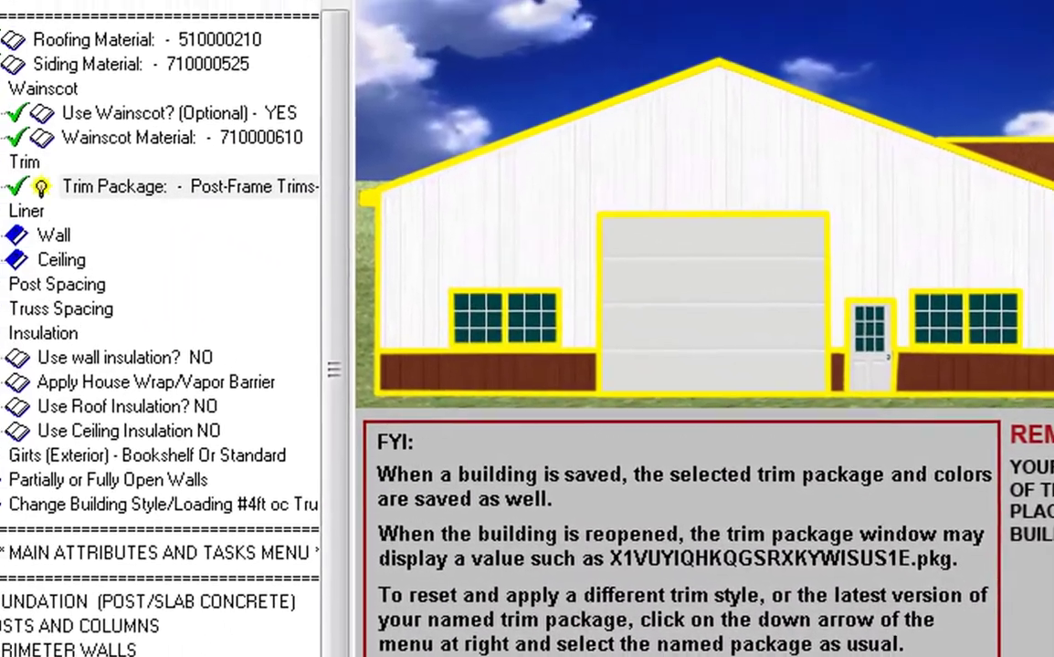
Step: Review the optional wall liner settings, including whether to use a liner and its placement control
left_click(103, 290)
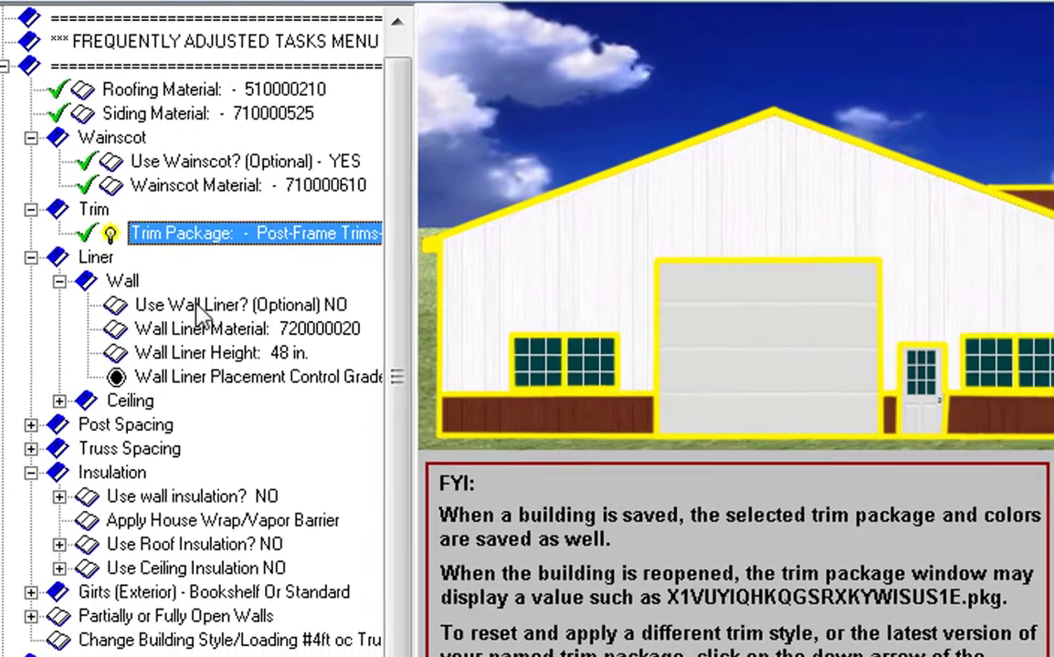
left_click(224, 315)
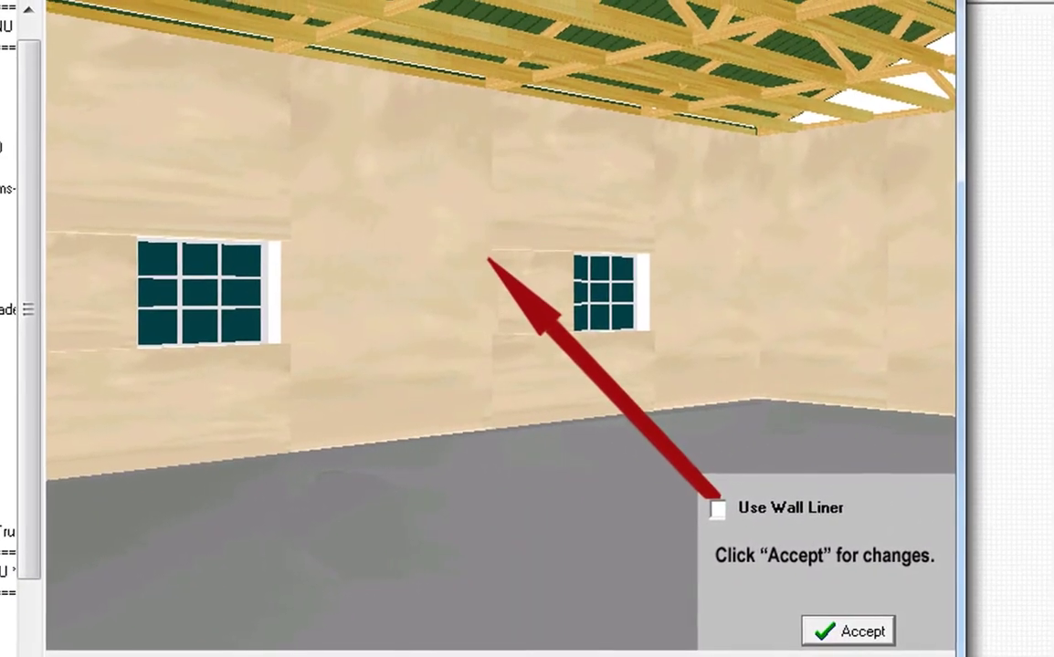
left_click(3, 304)
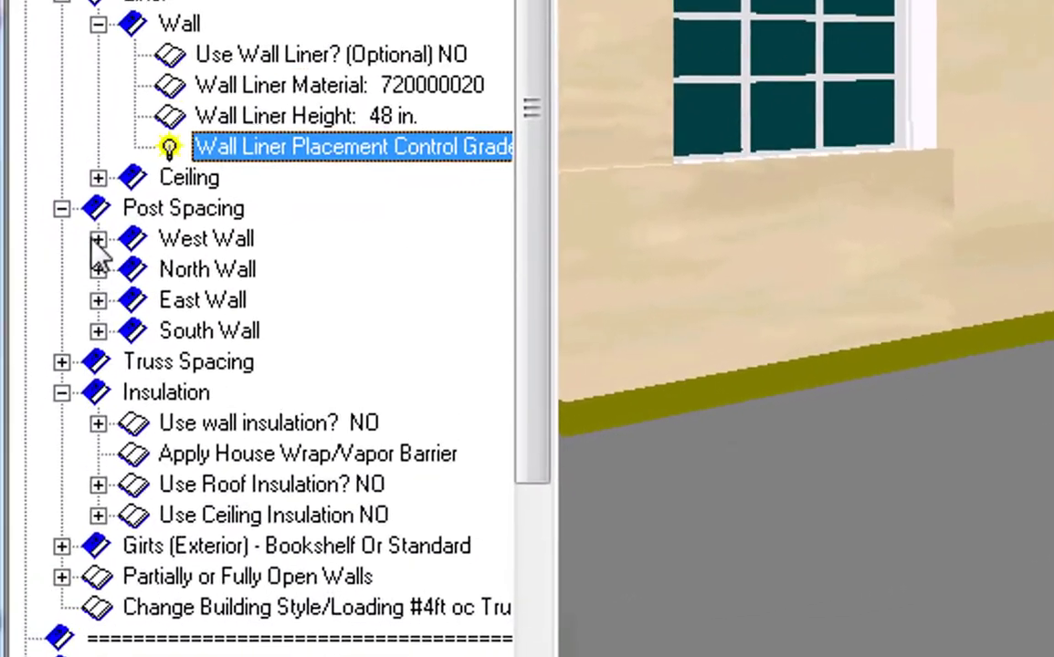
Step: Examine the post spacing settings for the west and north walls and the truss spacing setting
left_click(98, 238)
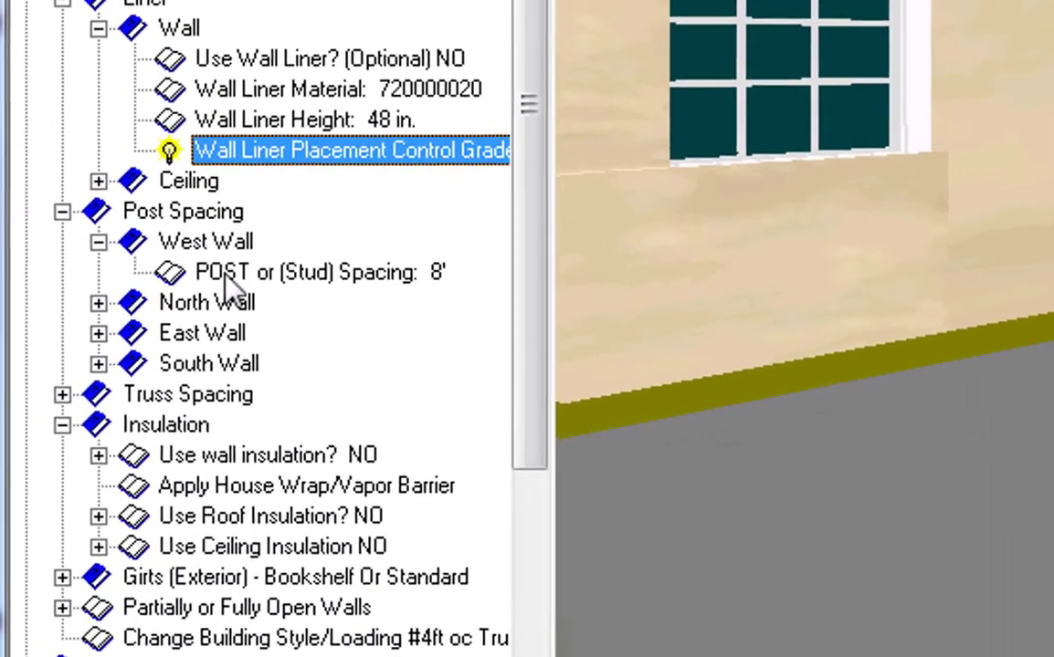
left_click(239, 268)
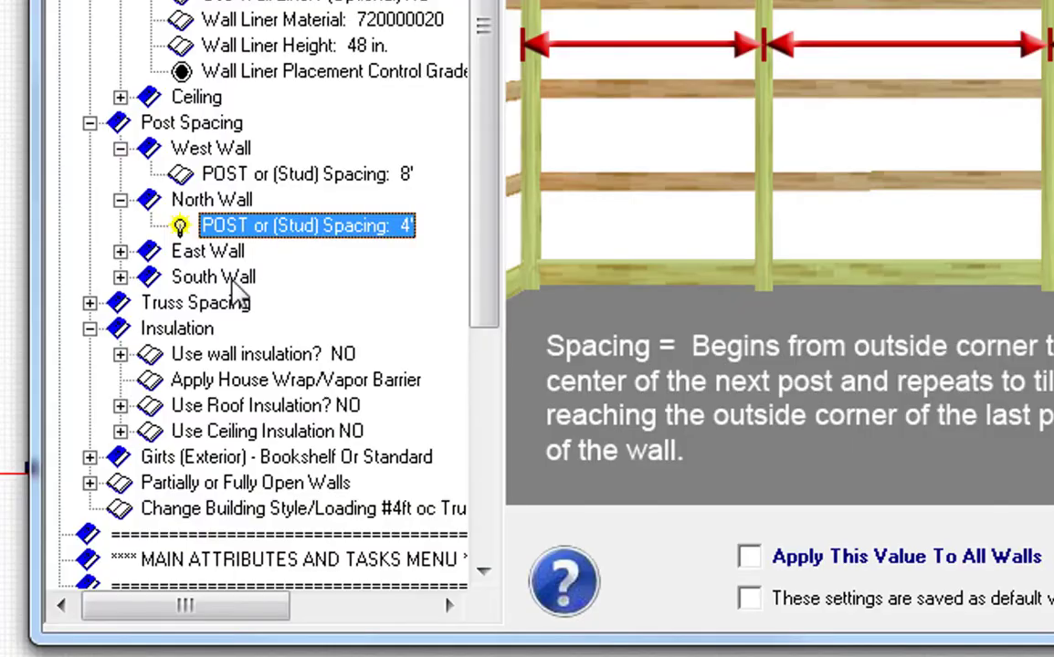
left_click(90, 303)
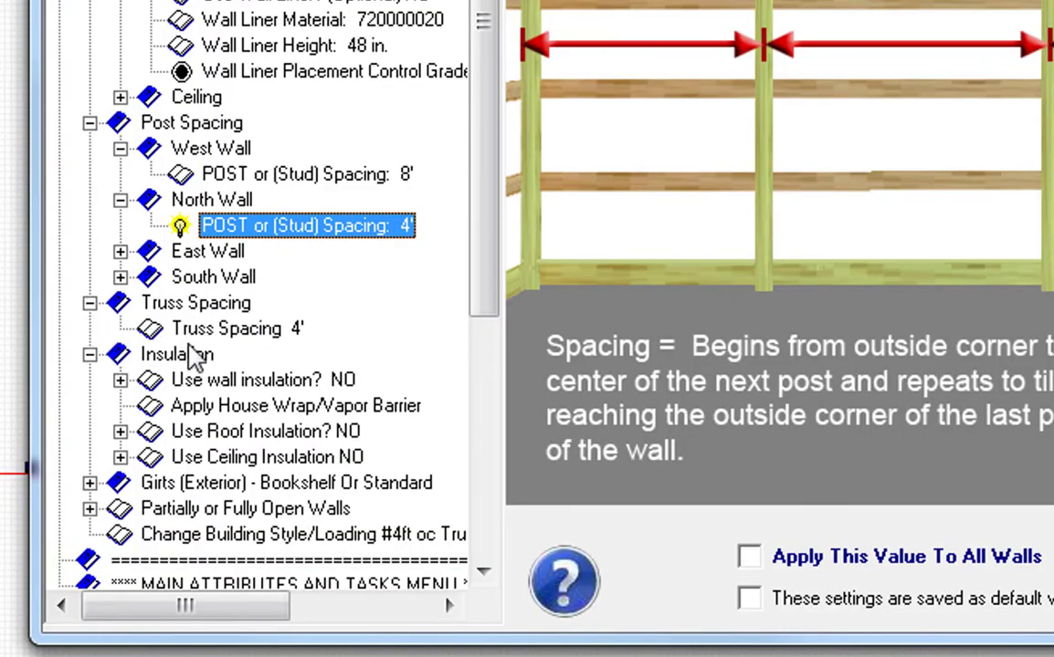
left_click(233, 331)
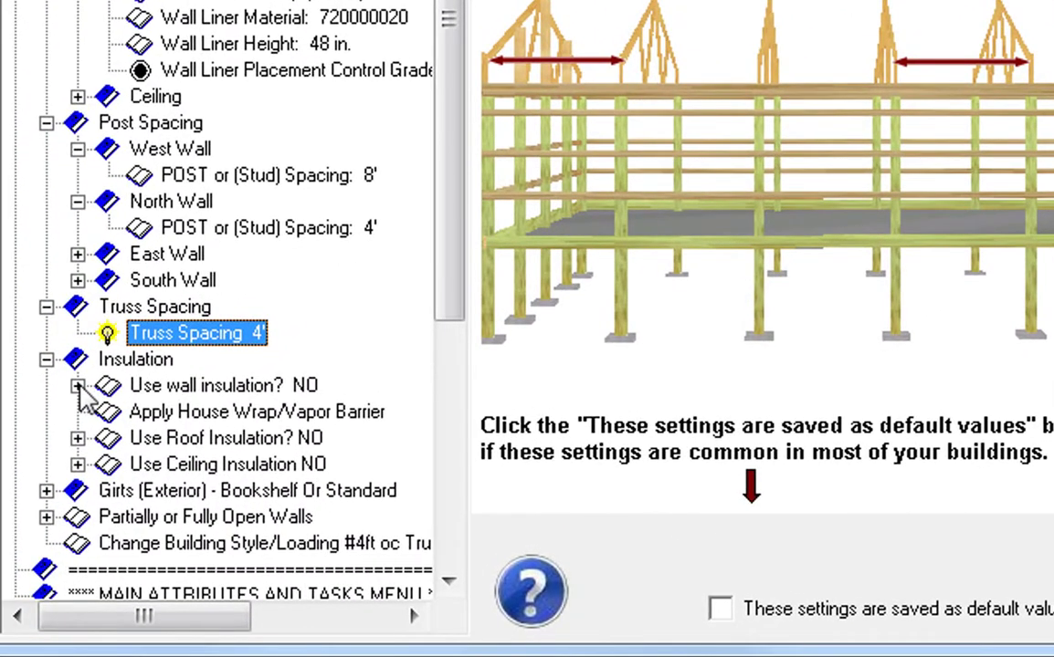
Step: Review the available wall insulation materials and the west wall's fully open wall option
left_click(78, 385)
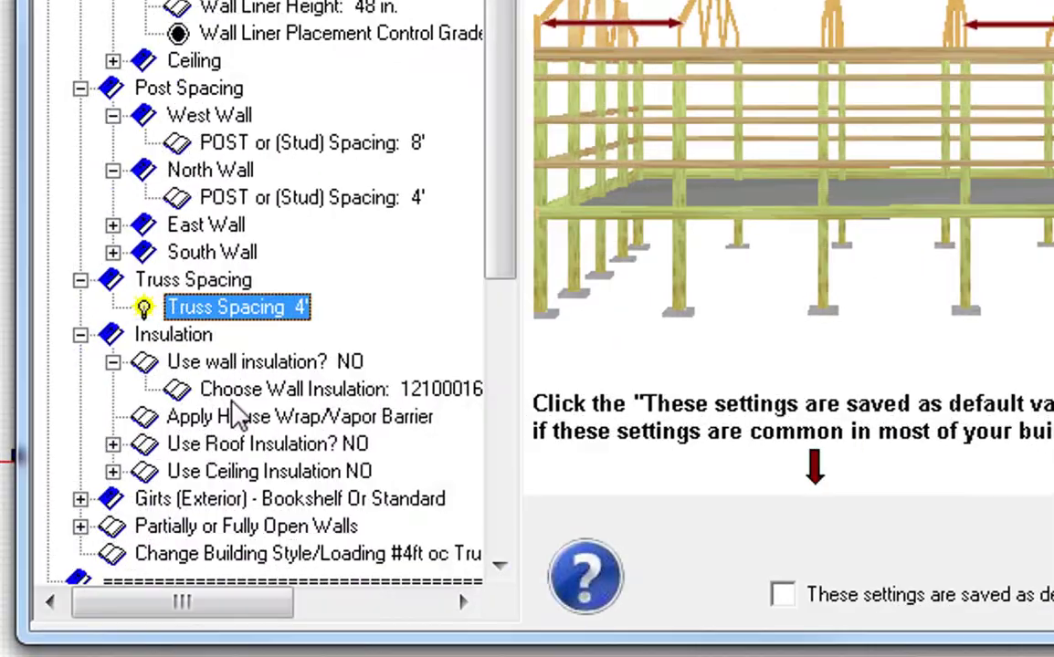
left_click(245, 414)
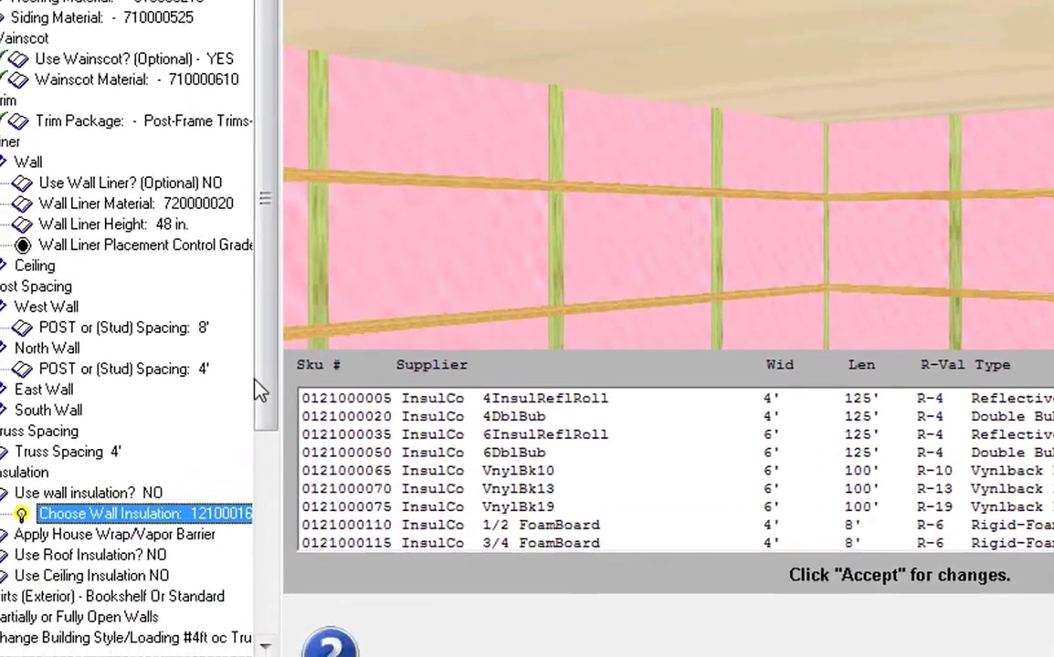
left_click_drag(261, 391, 263, 598)
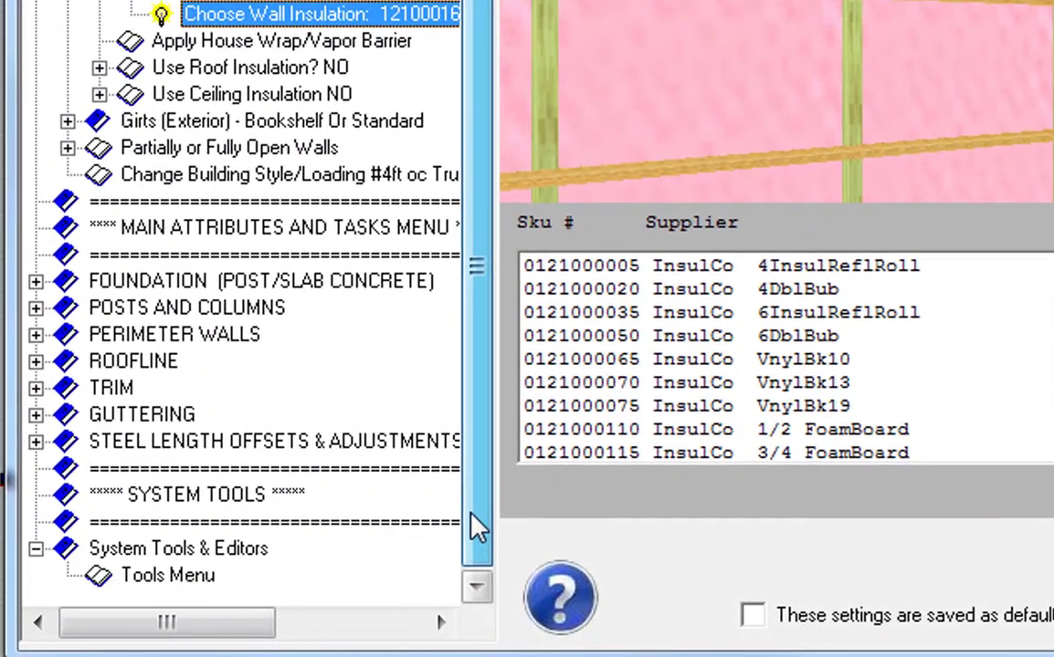
left_click(68, 147)
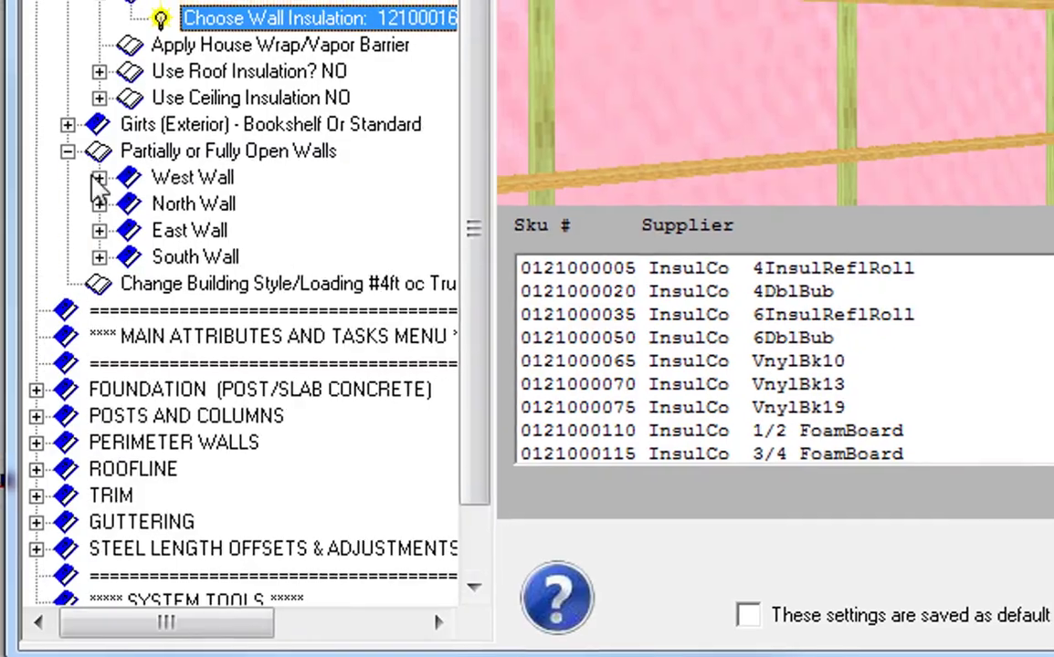
left_click(94, 174)
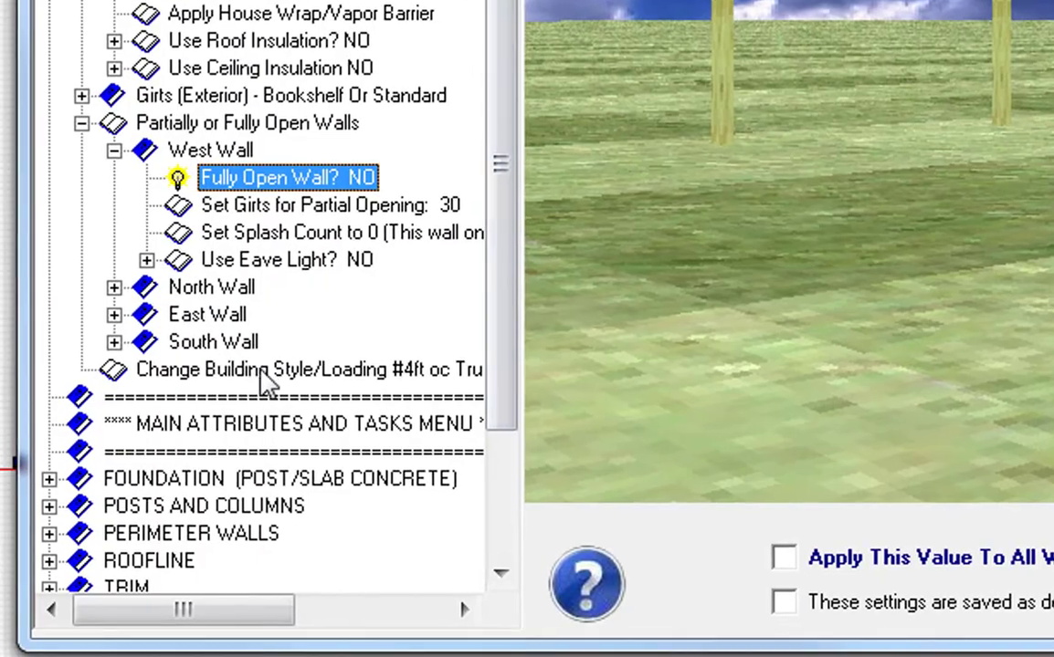
Step: Browse the style/load packages available for changing the building style and truss loading
left_click(260, 372)
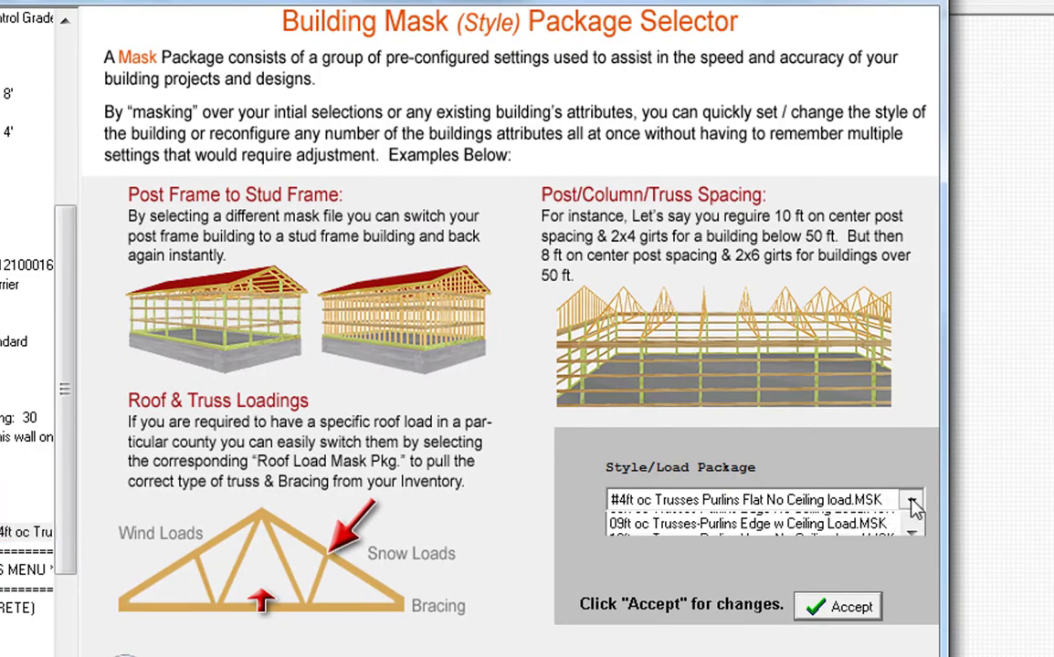
left_click(912, 502)
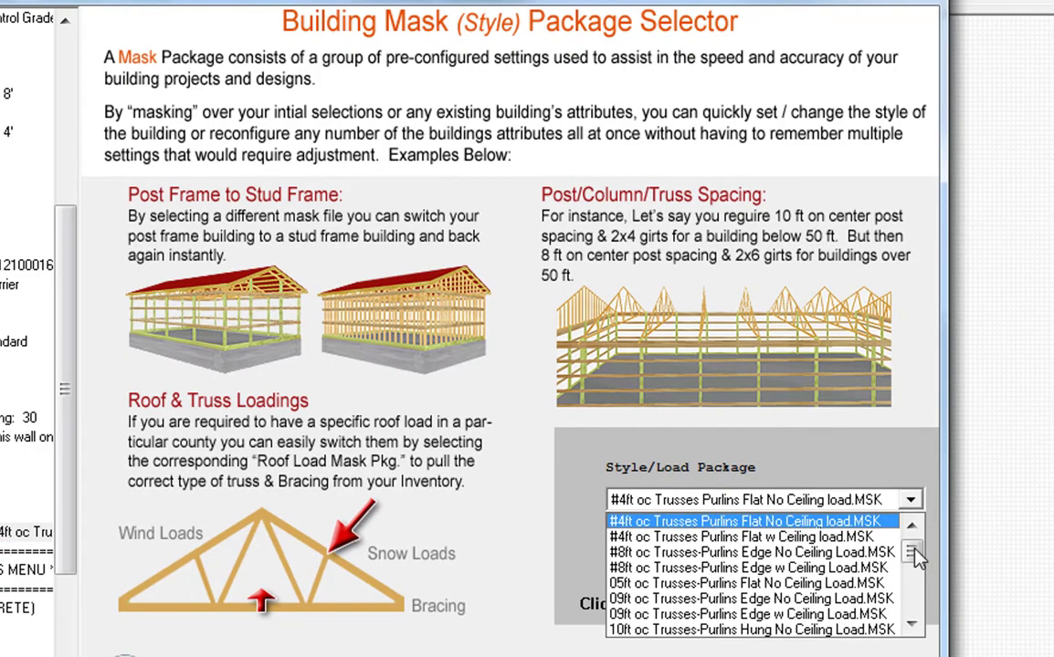
left_click_drag(912, 553, 928, 523)
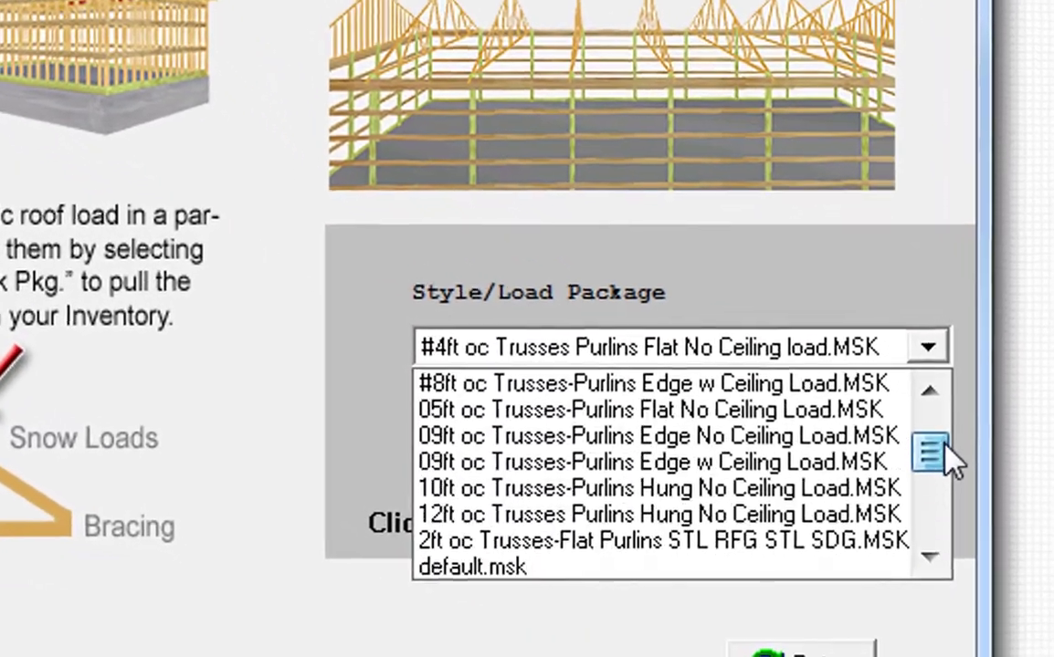
left_click_drag(950, 462, 960, 428)
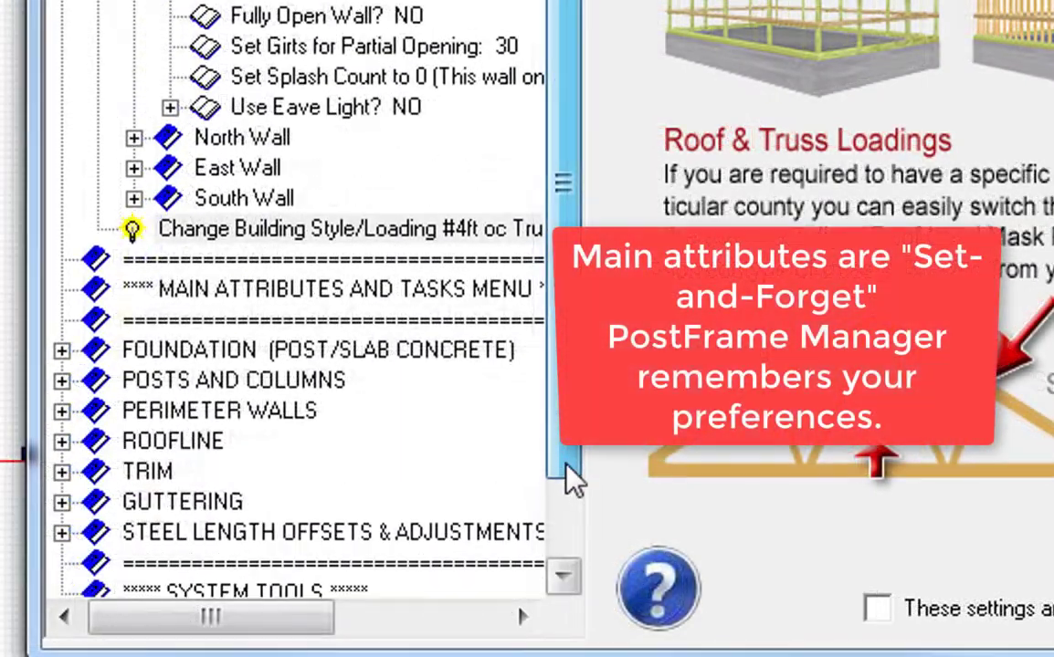
Step: Browse the post foundation types in the foundation settings, keeping Post Sits on Bag/Pad/Cookie/Footing
left_click_drag(564, 468, 564, 557)
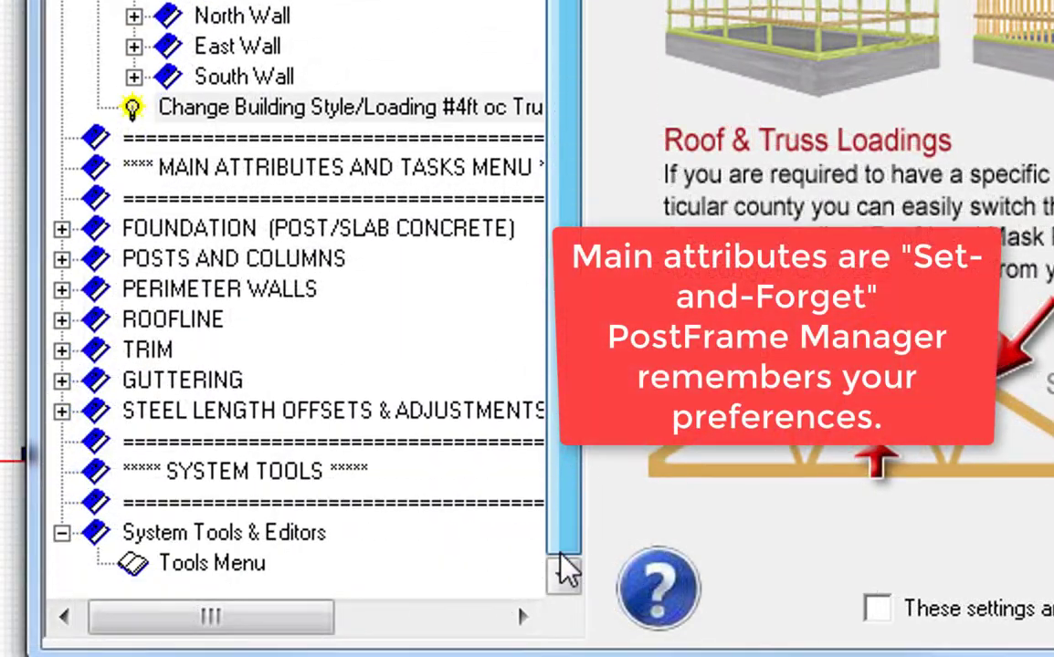
left_click(63, 230)
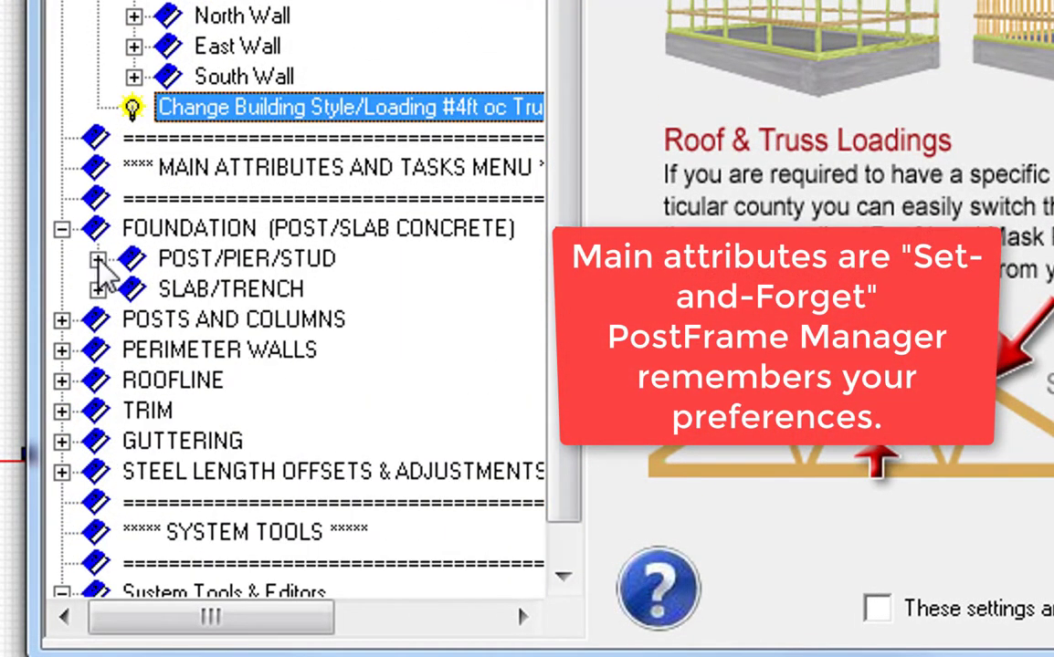
left_click(98, 259)
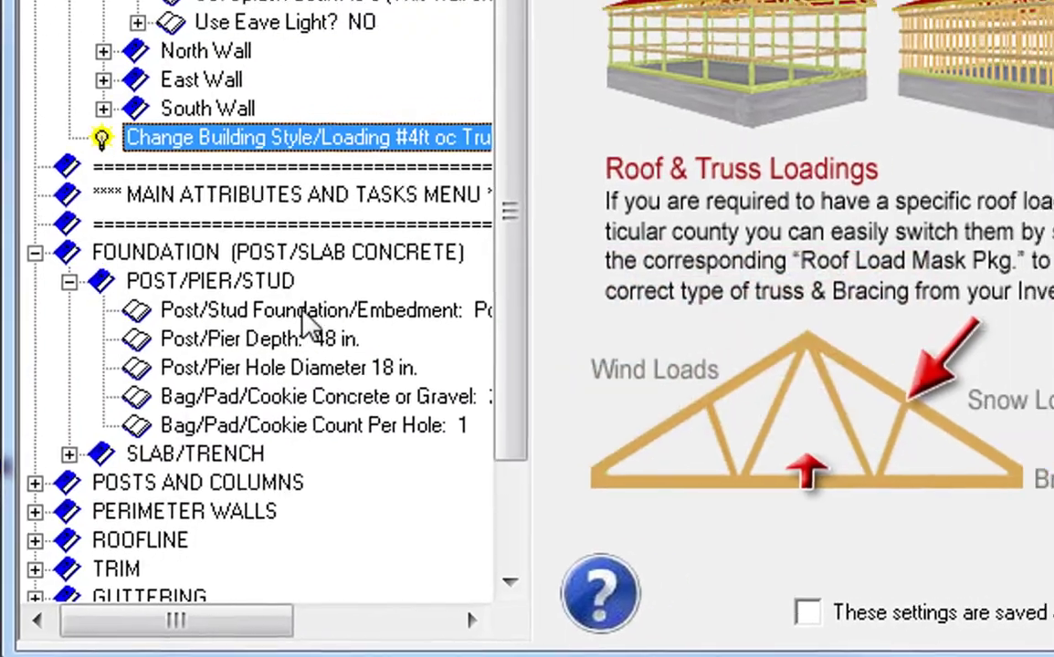
left_click(274, 286)
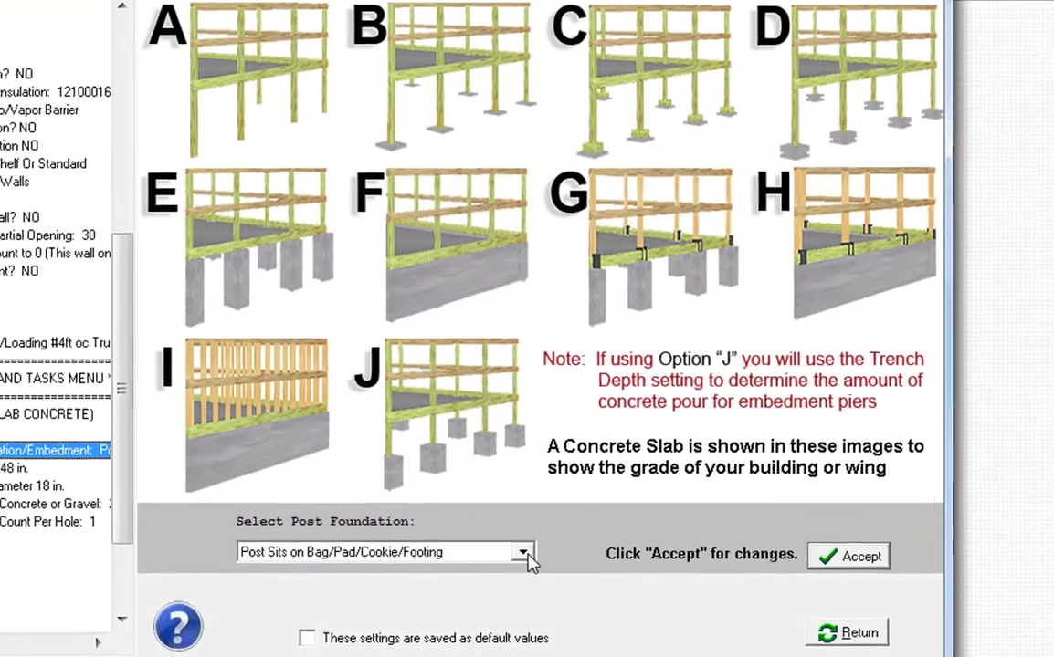
left_click(516, 559)
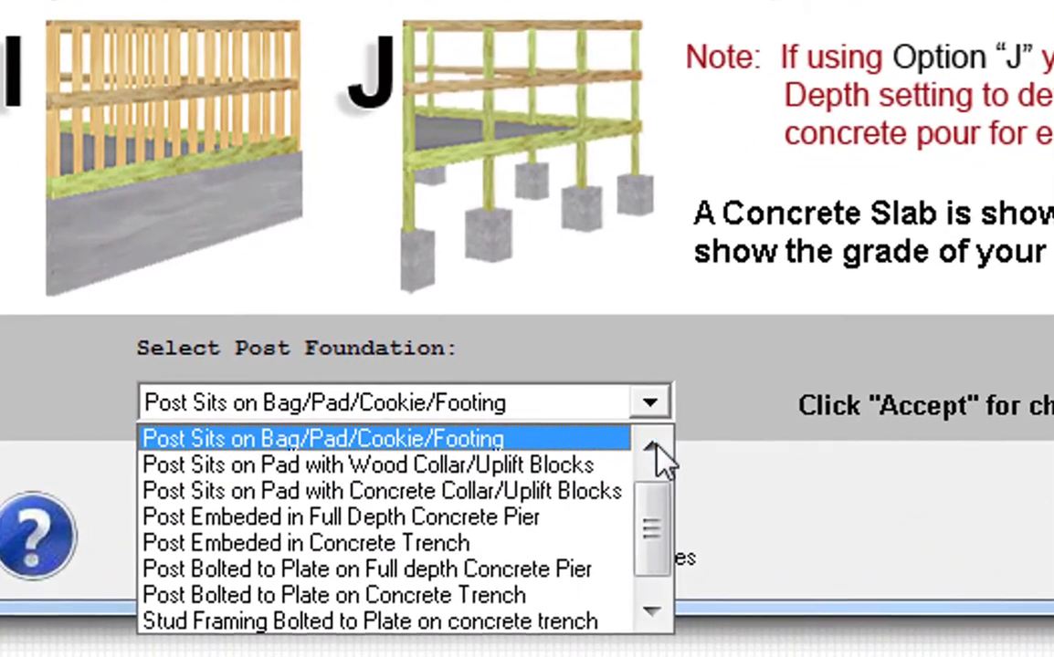
left_click(601, 495)
left_click(651, 407)
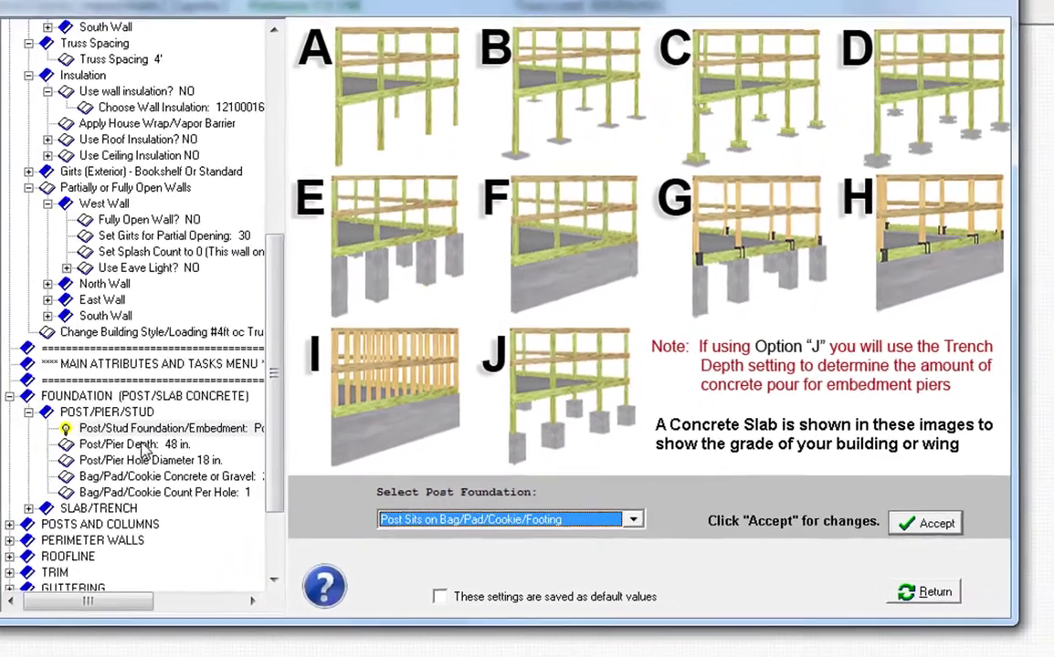
Step: Review the post/pier depth, the post hole diameter and the concrete slab option of the foundation
left_click(139, 445)
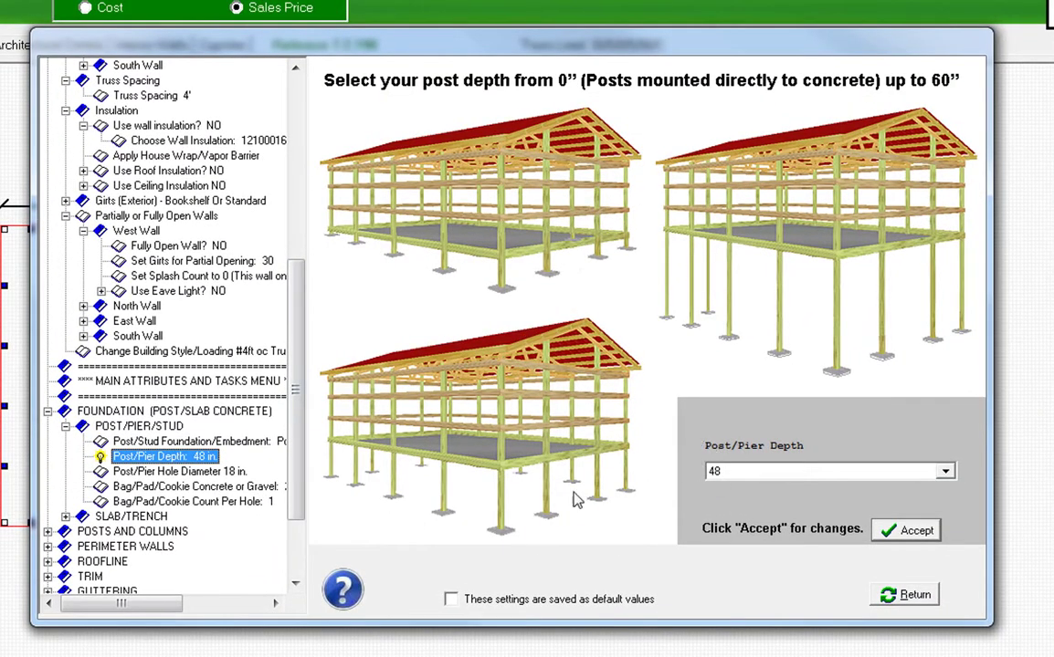
left_click(227, 474)
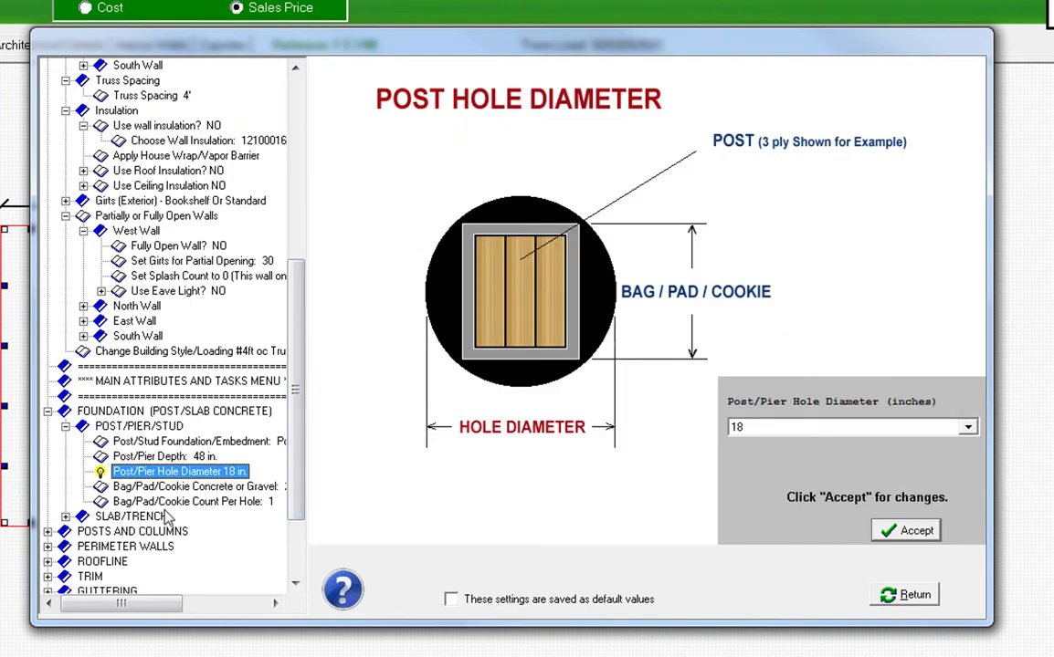
left_click(65, 516)
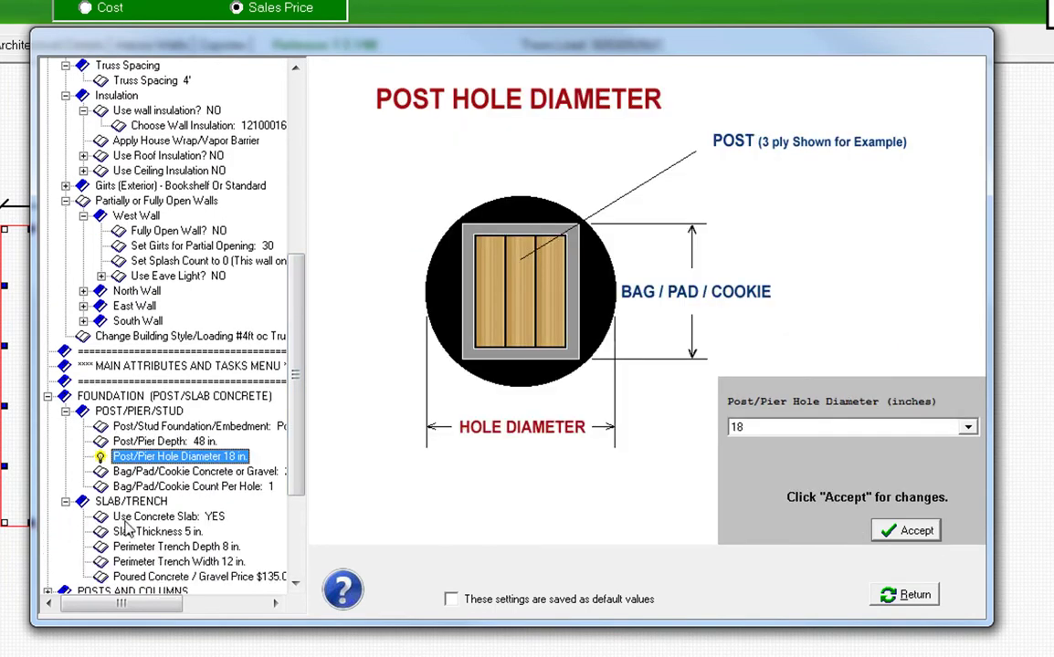
left_click(161, 518)
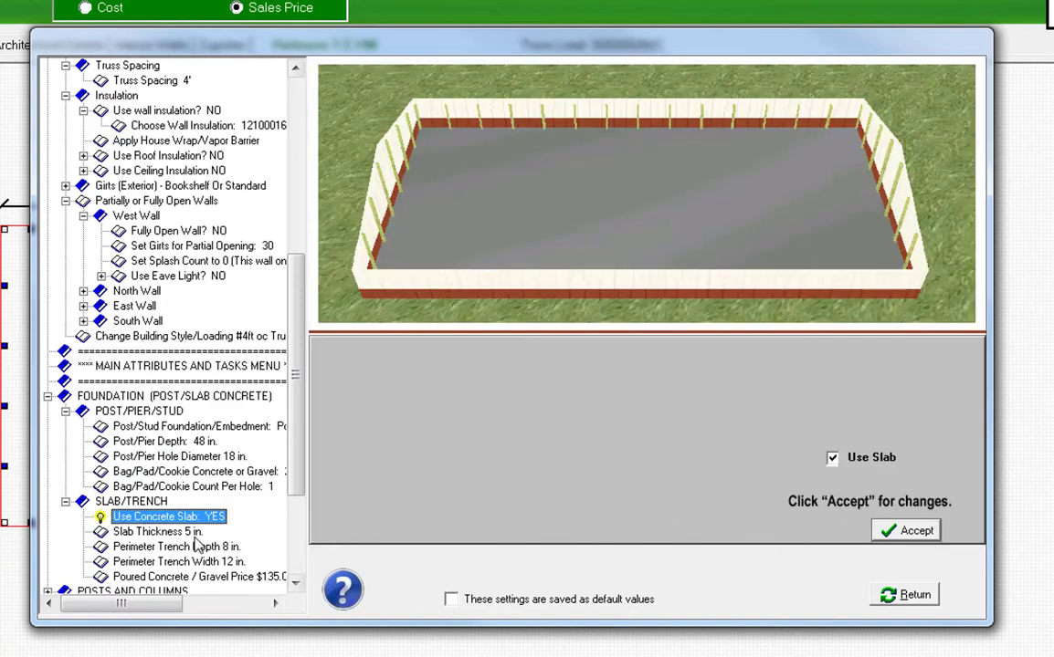
Step: Review the slab thickness and the poured concrete/gravel price in the slab/trench settings
left_click(155, 533)
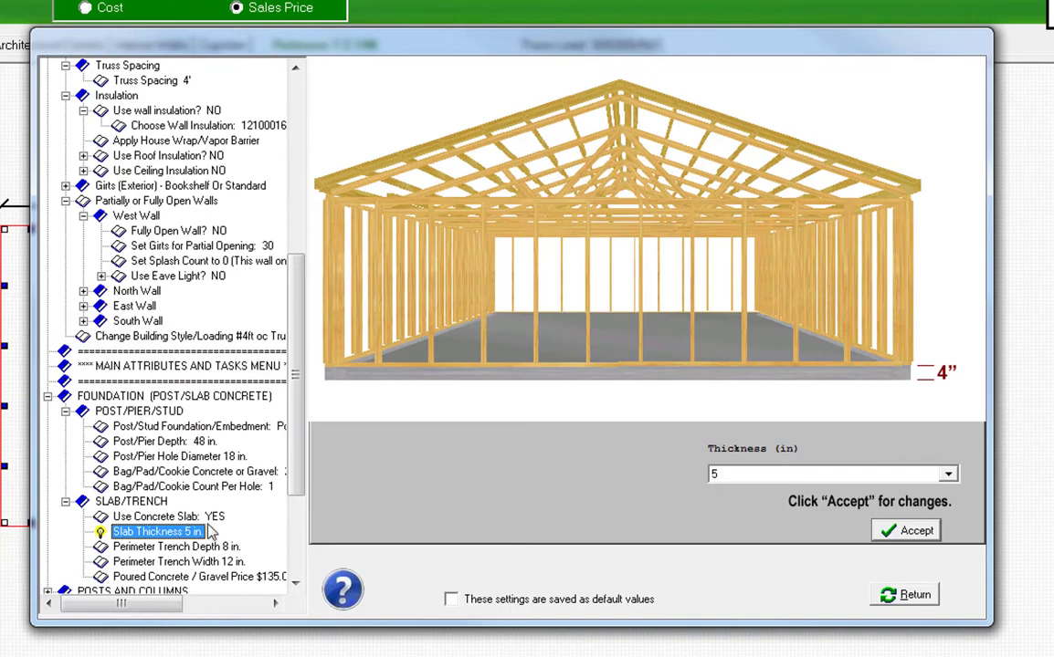
left_click_drag(291, 475, 289, 560)
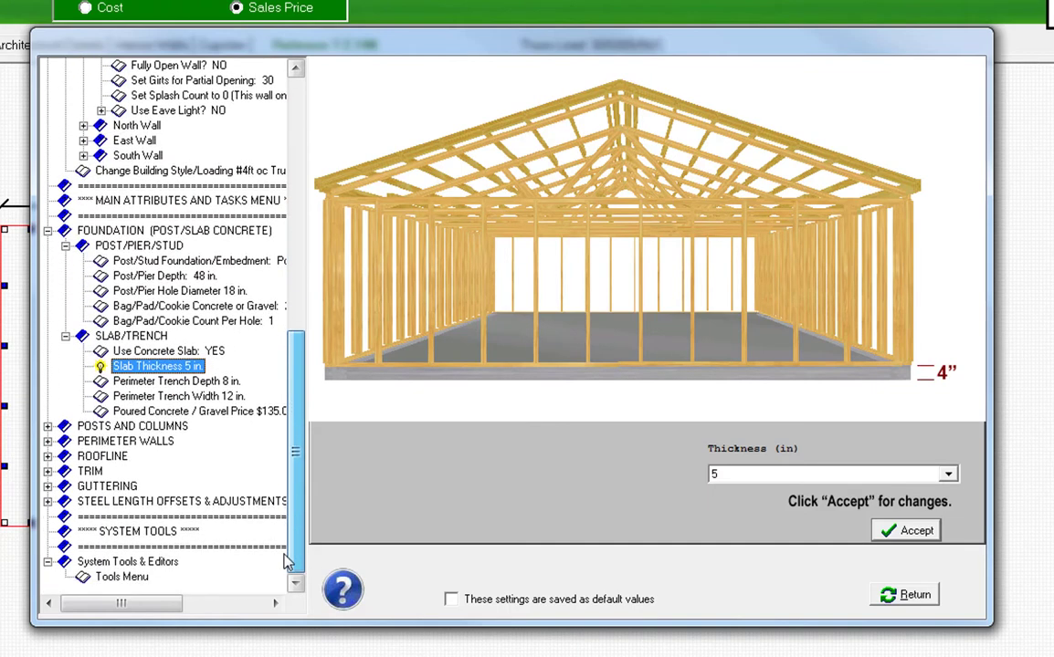
left_click(239, 412)
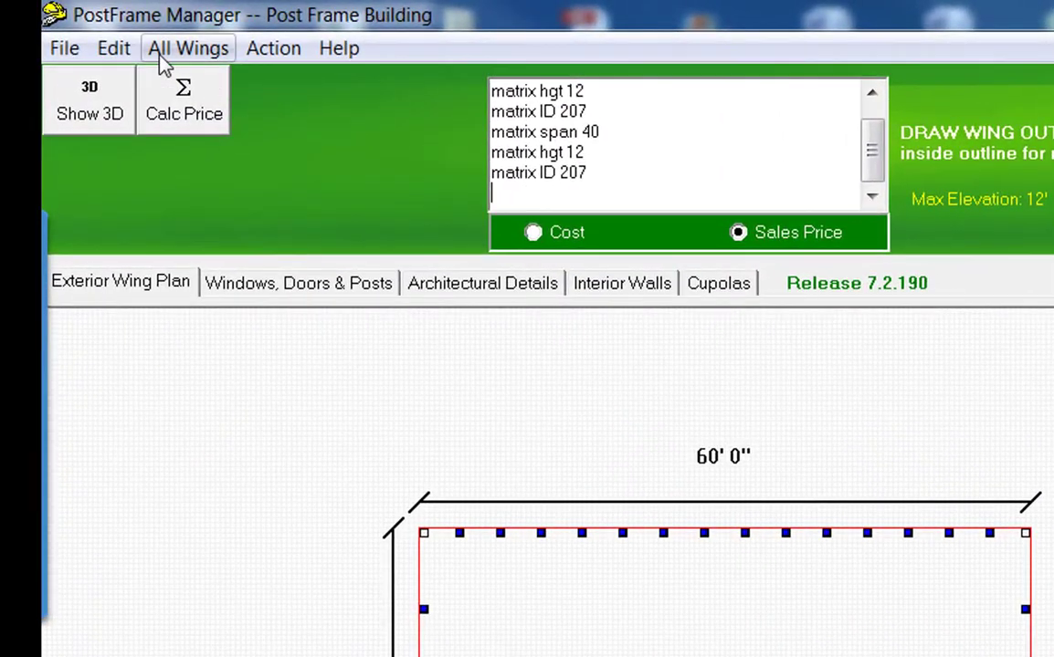
Step: Save the building under the name SampleBuilding
left_click(65, 50)
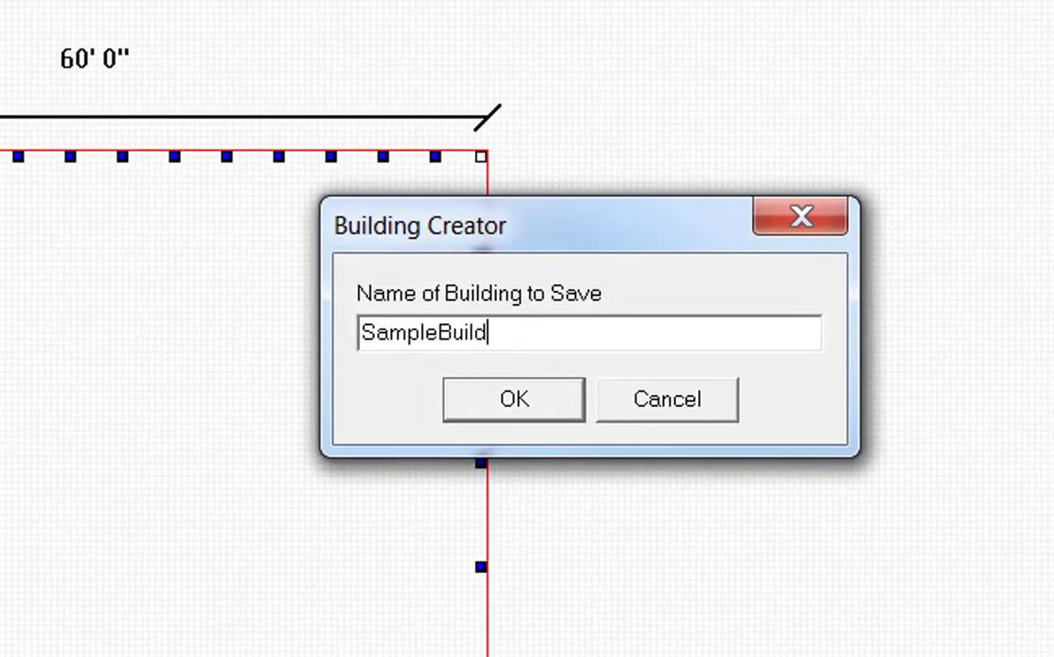
type("ing")
left_click(517, 409)
left_click(520, 412)
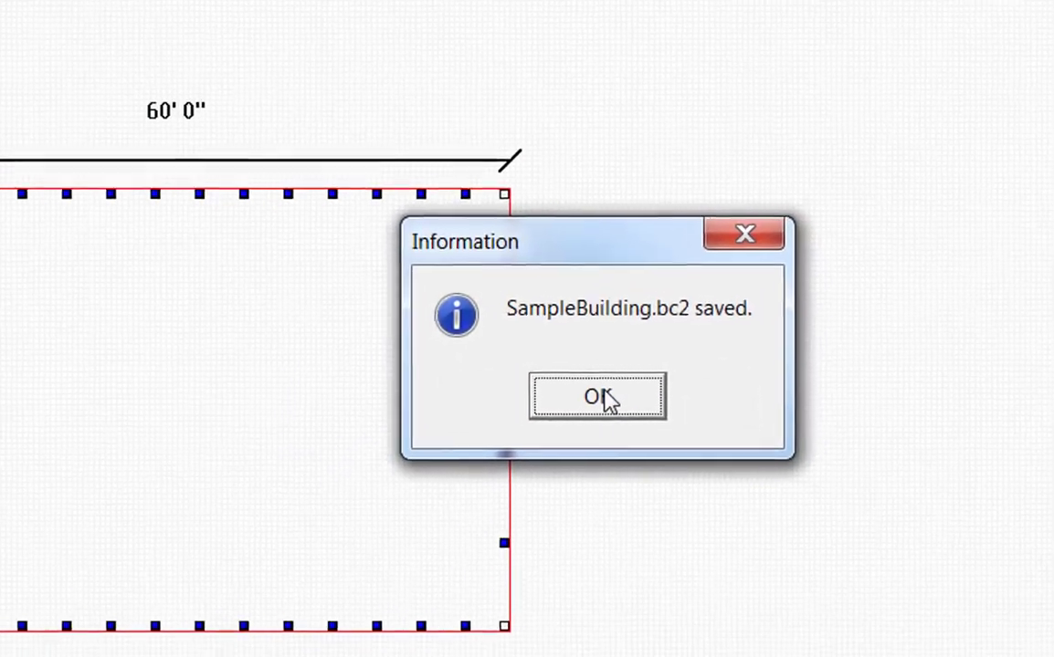
left_click(605, 398)
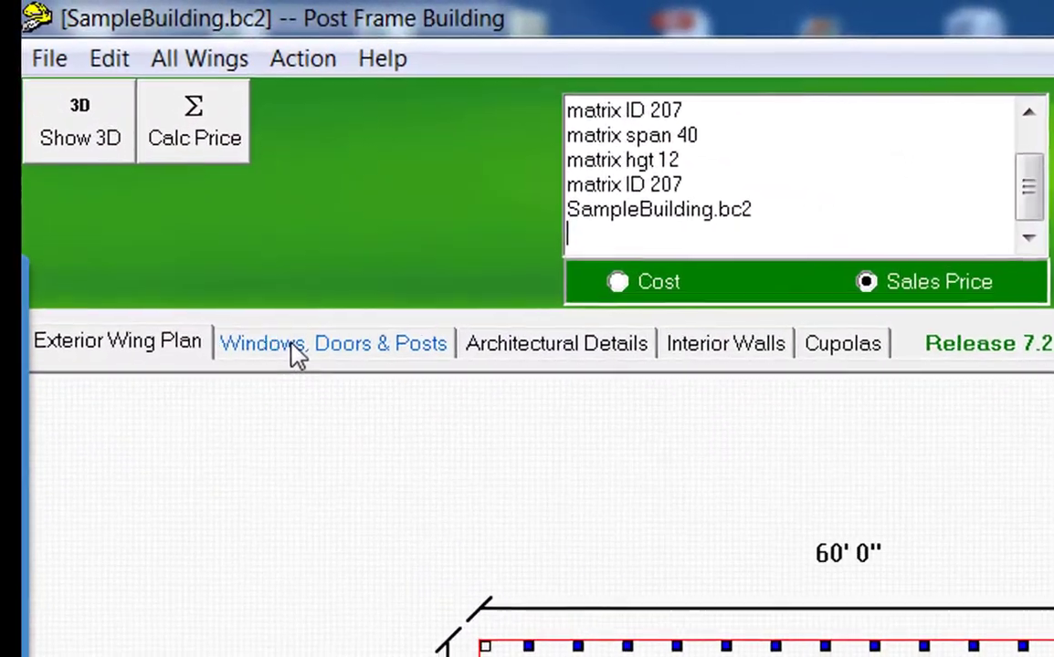
Step: Add a Walk-LOS Solid Insulated Door in the westernmost bay of the south wall
left_click(246, 294)
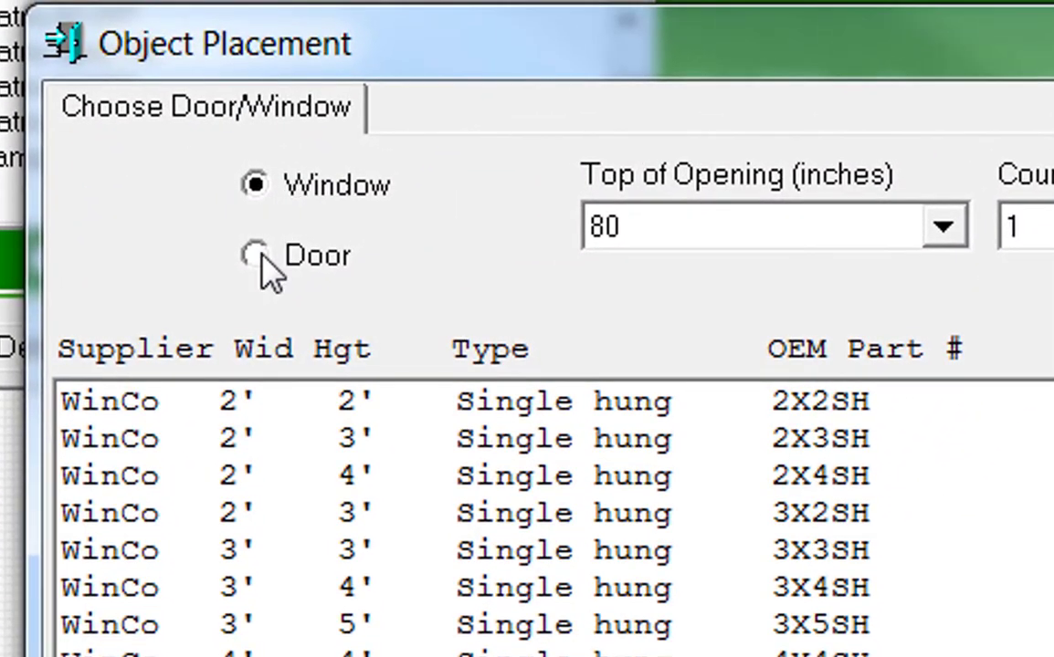
left_click(260, 255)
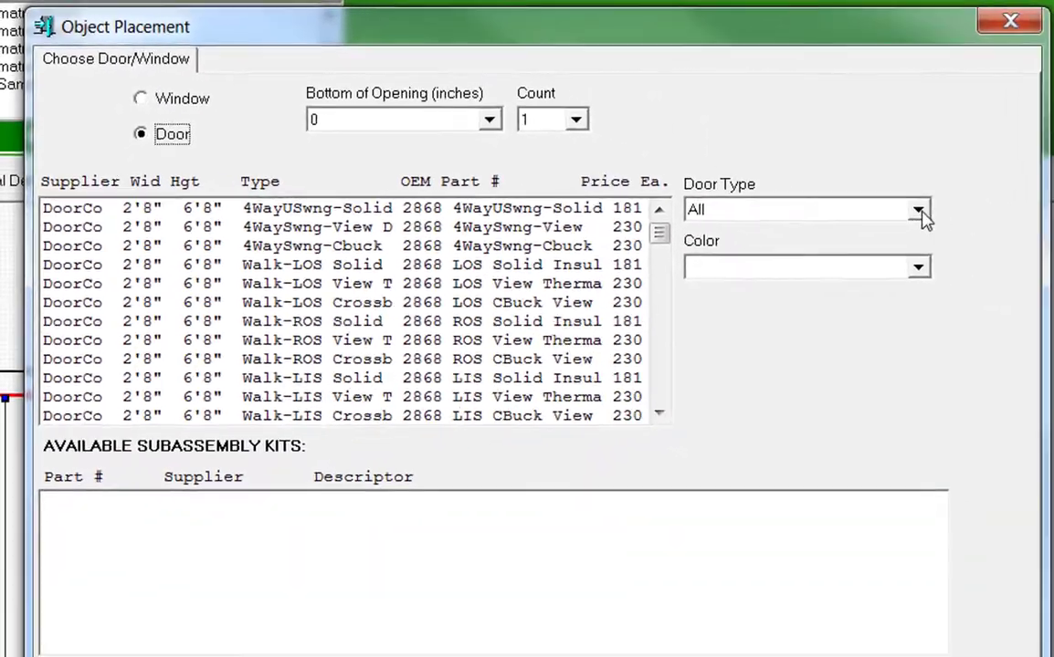
left_click(918, 212)
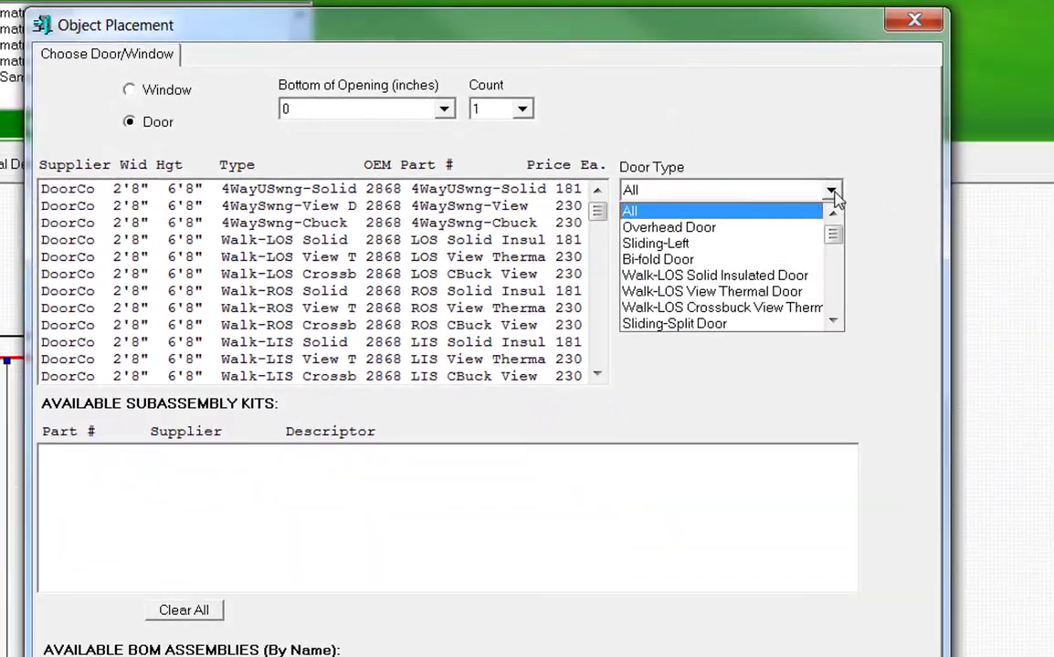
left_click(752, 276)
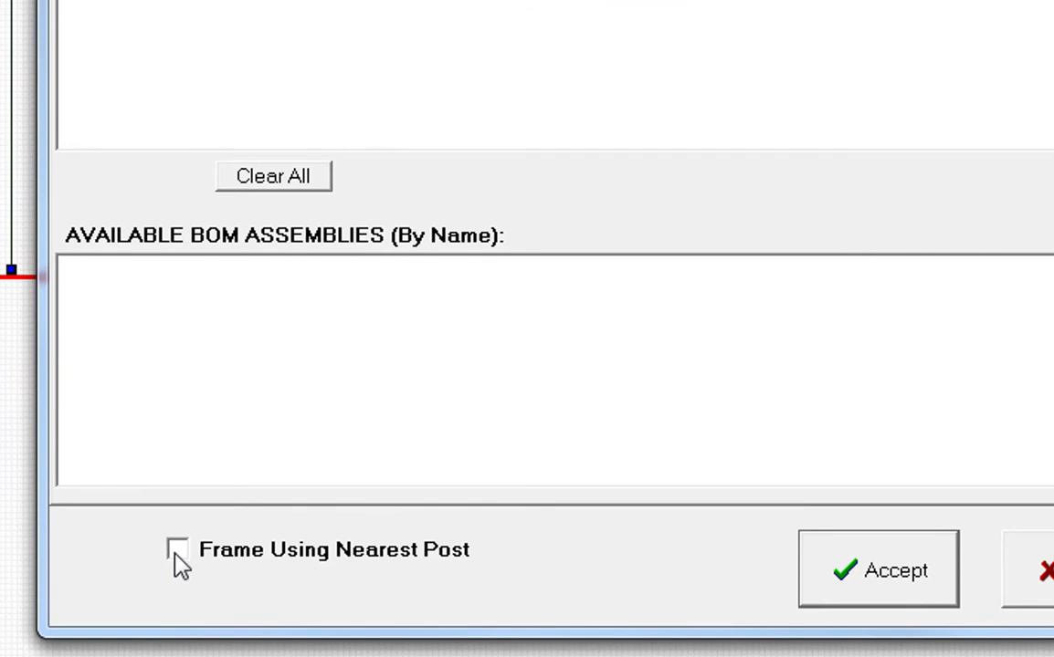
left_click(918, 581)
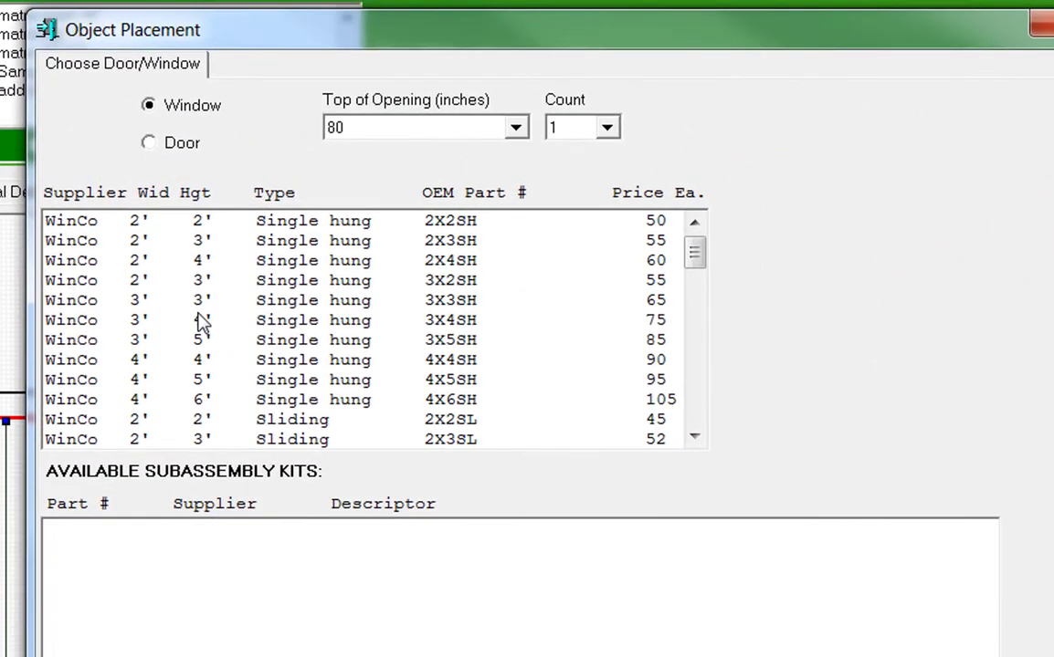
Step: Add a 3' wide single hung window in the fourth bay of the south wall, framed using the nearest post
left_click(201, 301)
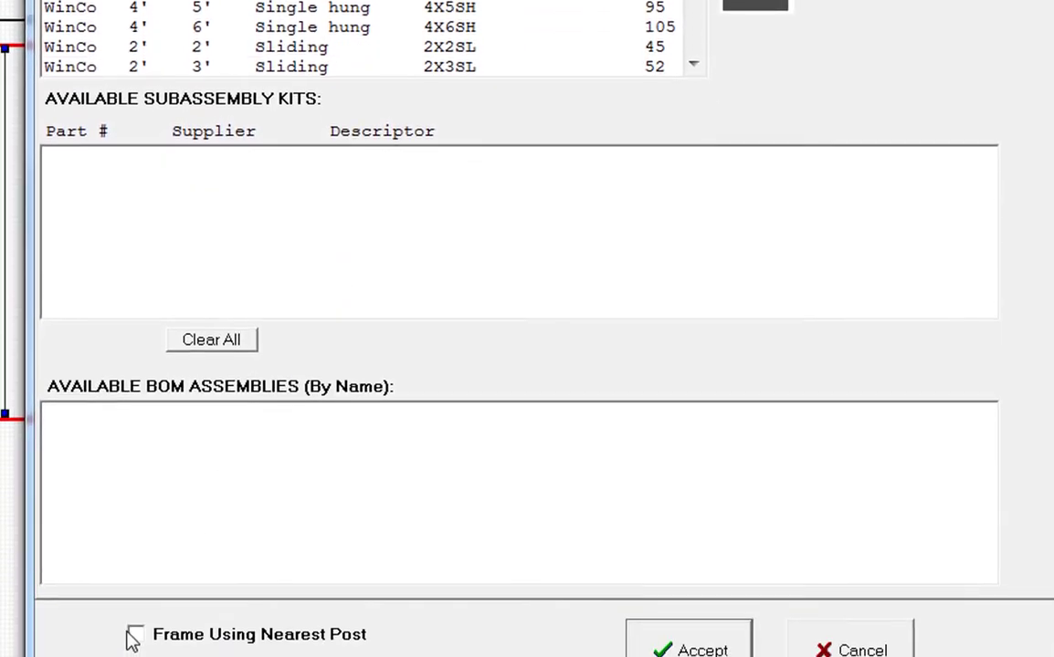
left_click(135, 579)
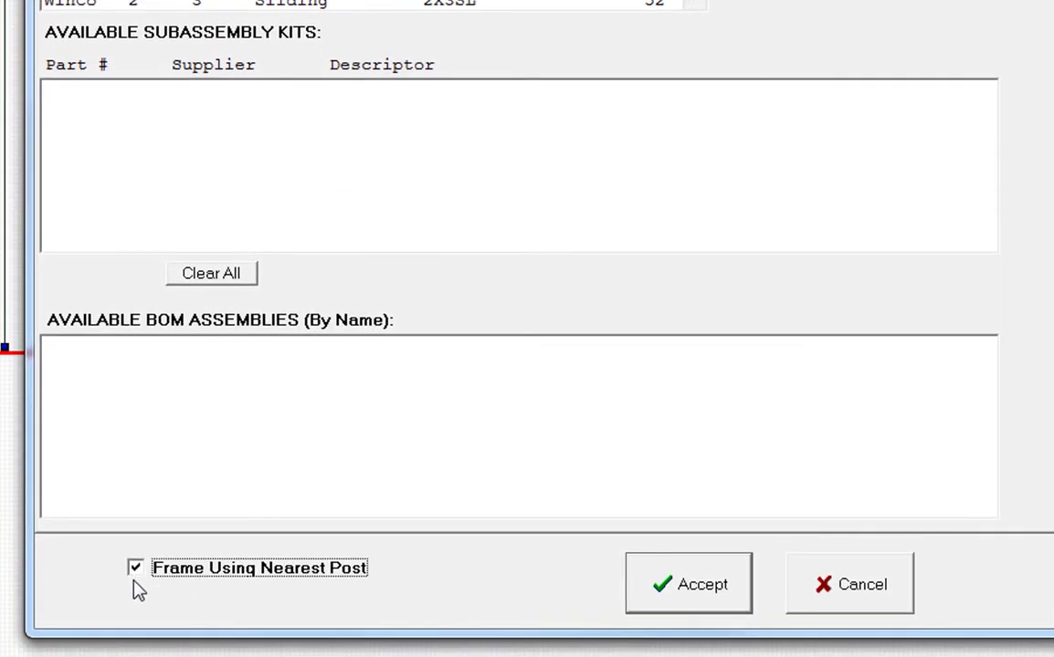
left_click(718, 592)
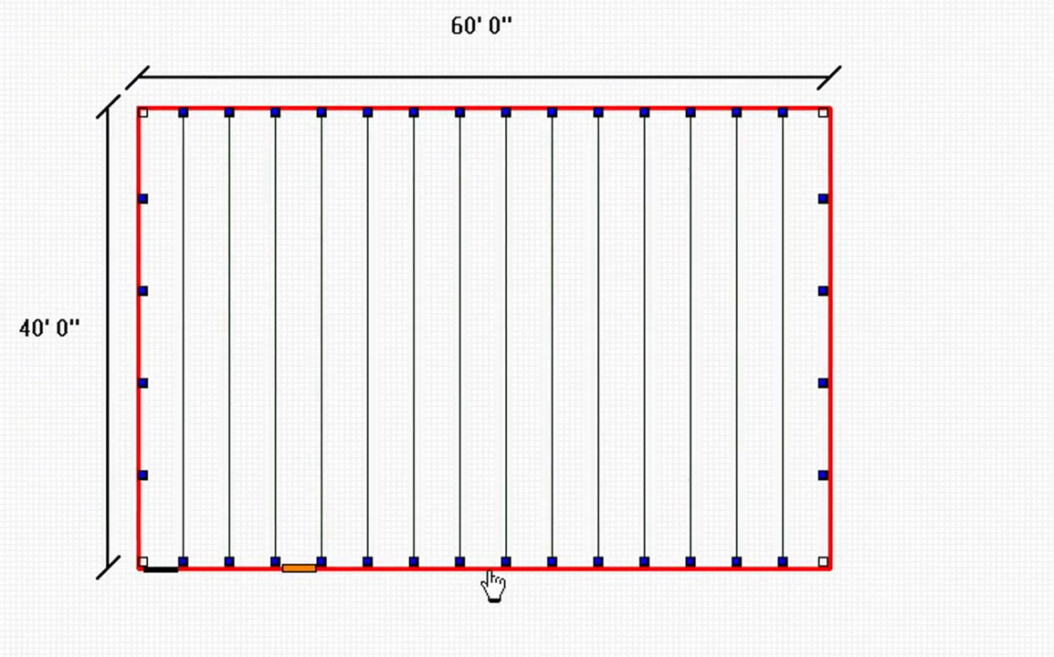
Step: Add a 3' wide single hung window in the eighth bay of the south wall, framed using the nearest post
left_click(491, 574)
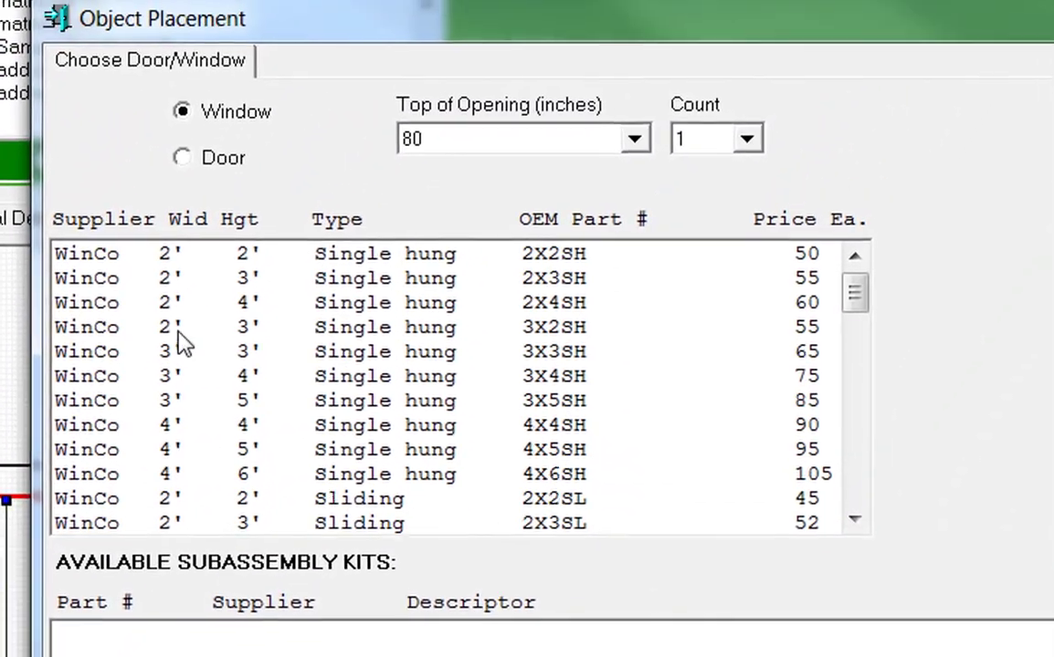
left_click(178, 391)
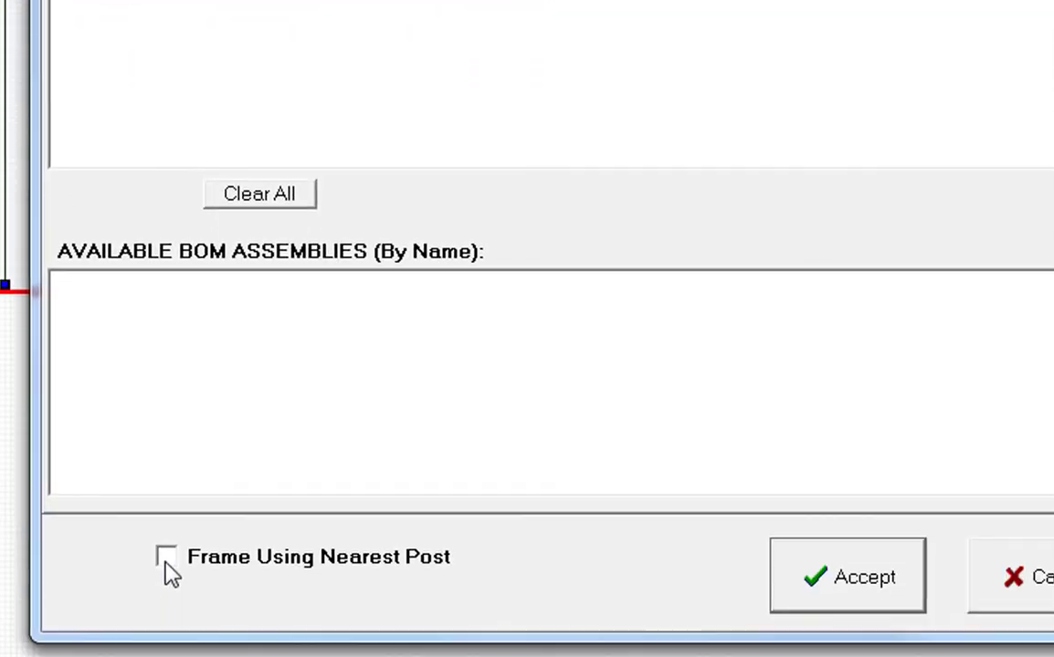
left_click(165, 640)
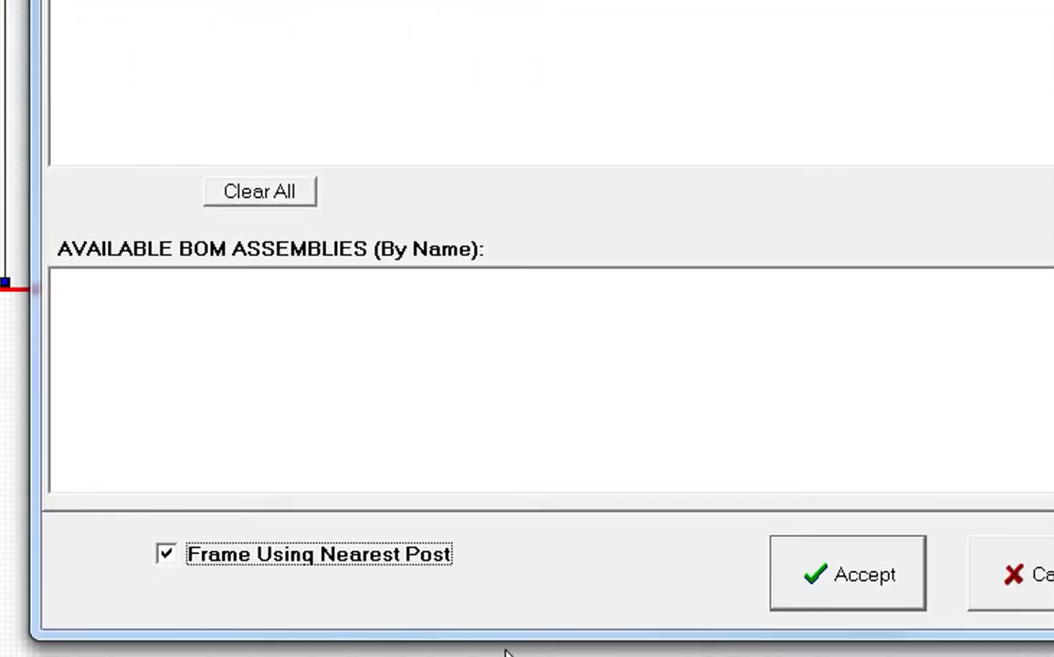
left_click(882, 576)
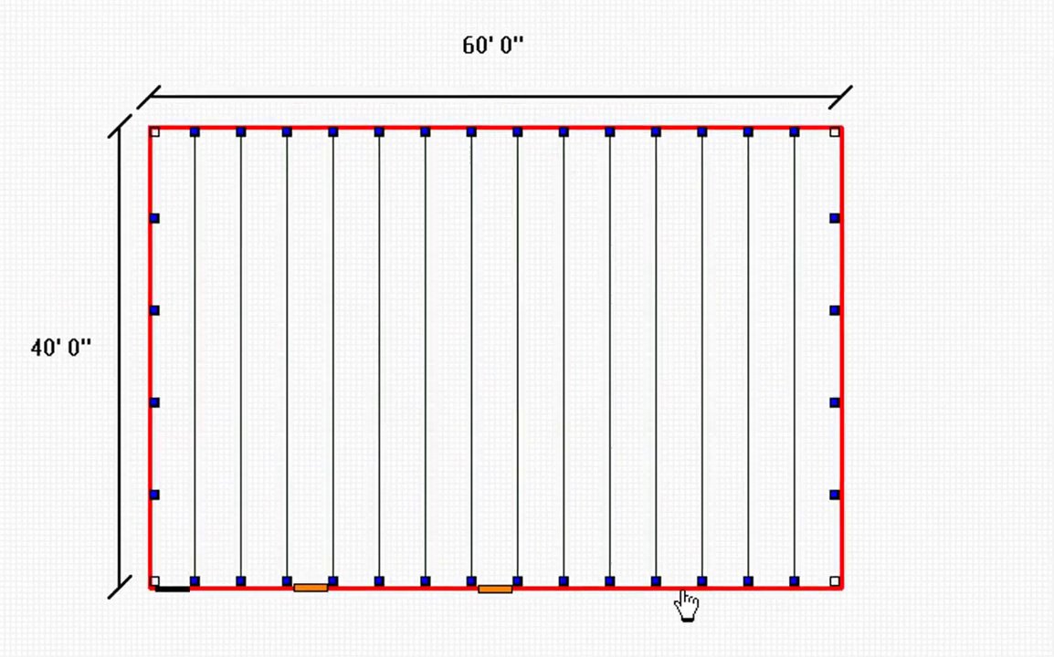
Step: Add a 3' by 4' single hung window (3X4SH) in the twelfth bay of the south wall, framed using the nearest post
left_click(685, 579)
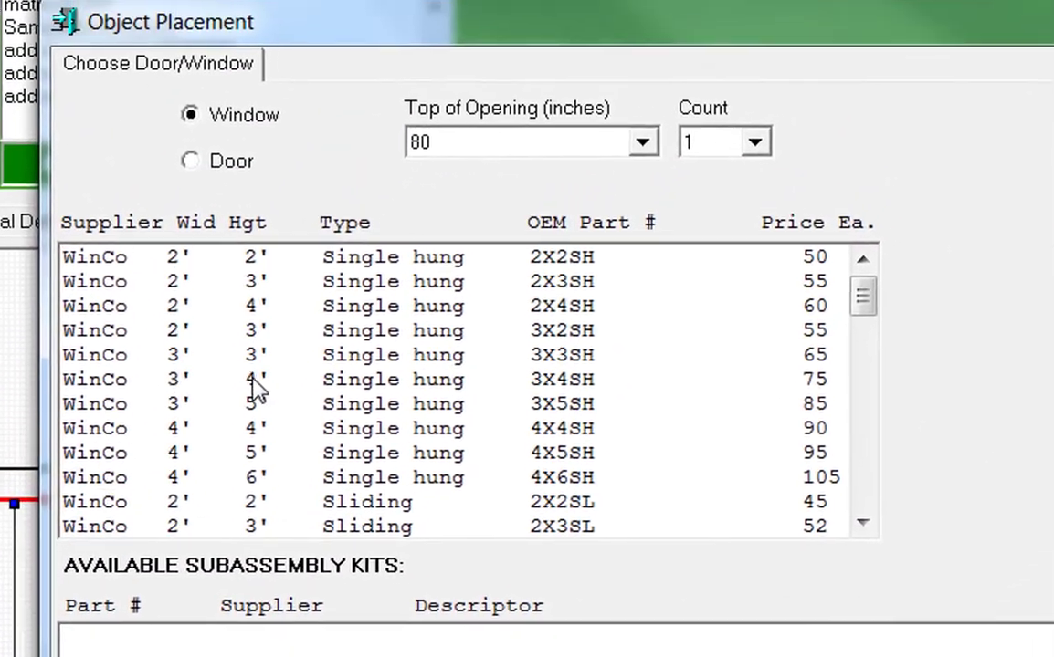
left_click(252, 378)
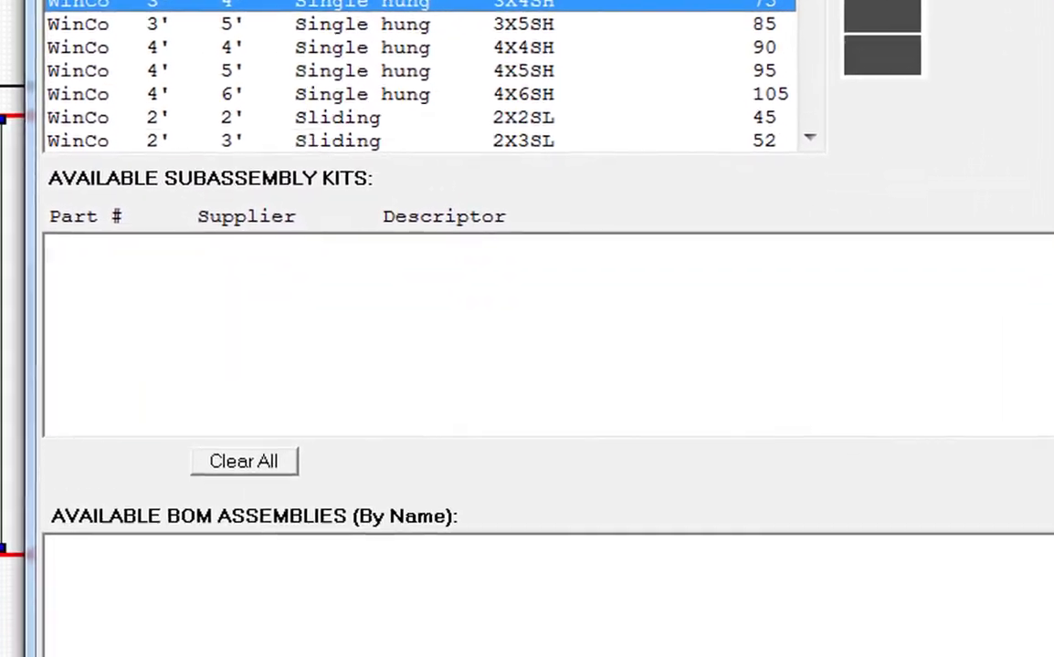
left_click(153, 616)
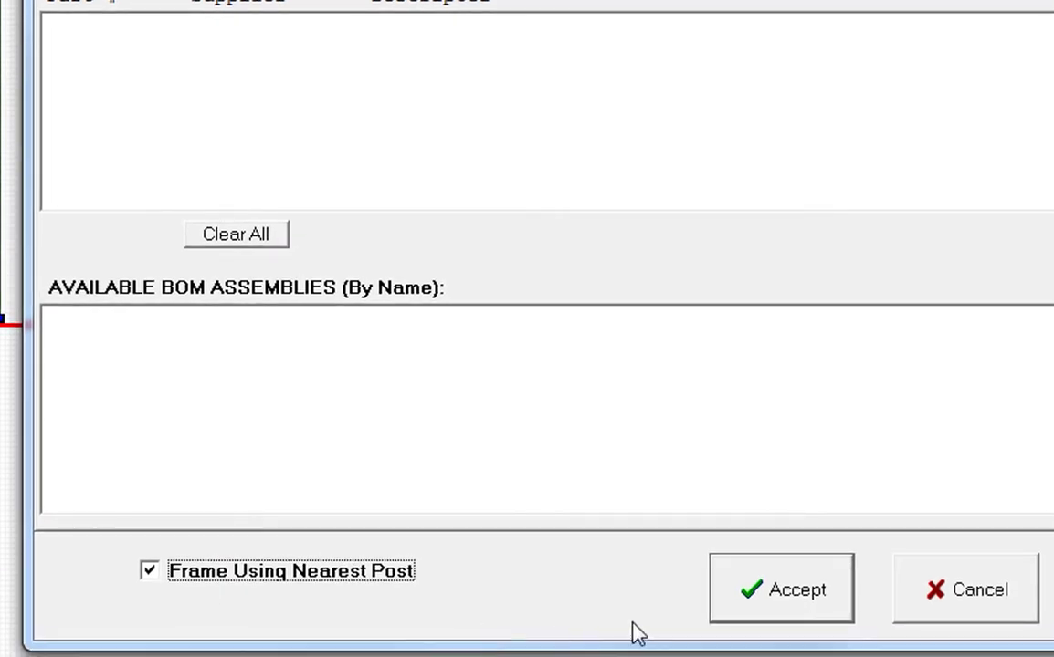
left_click(811, 590)
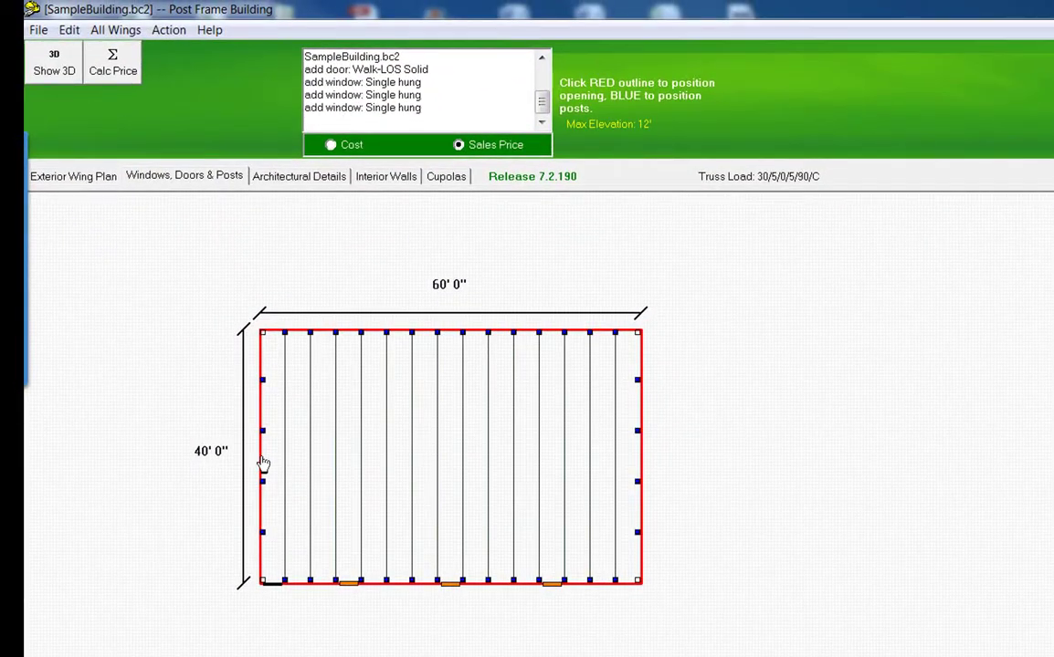
Step: Place a 12x12 Hollow overhead door centered on the west wall, spanning 14' 0" to 26' 0" from the left edge
left_click(263, 464)
left_click(409, 143)
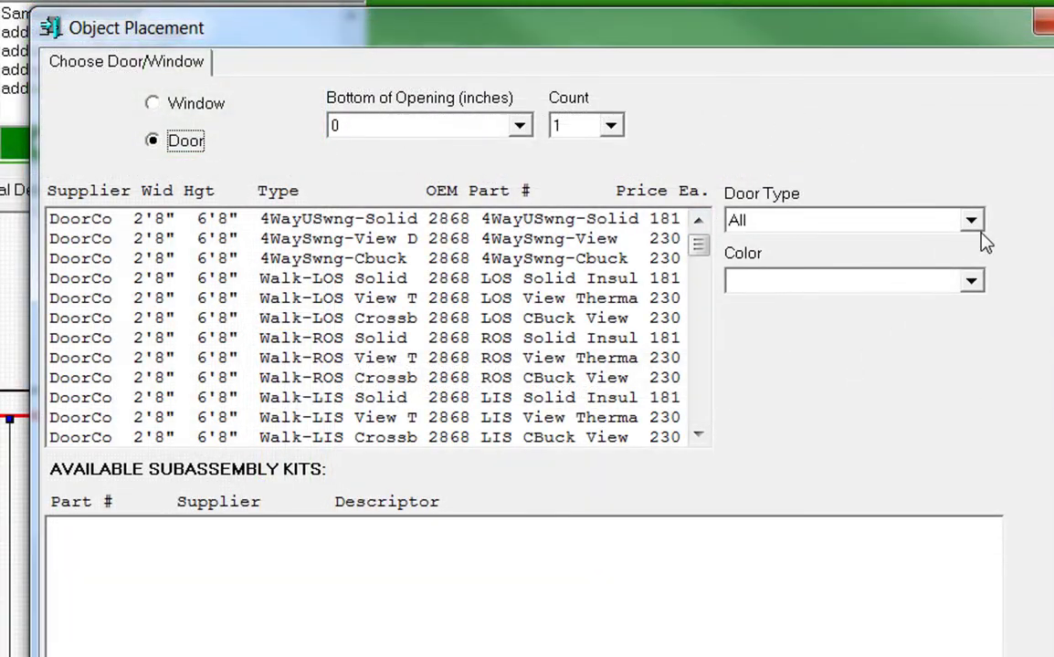
left_click(972, 222)
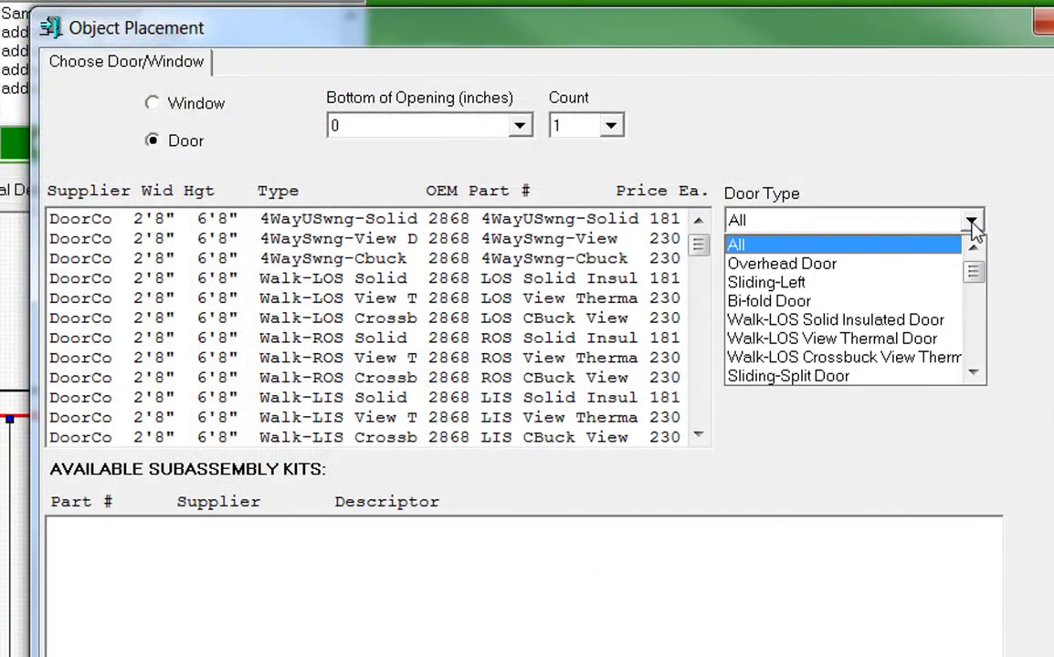
left_click(800, 264)
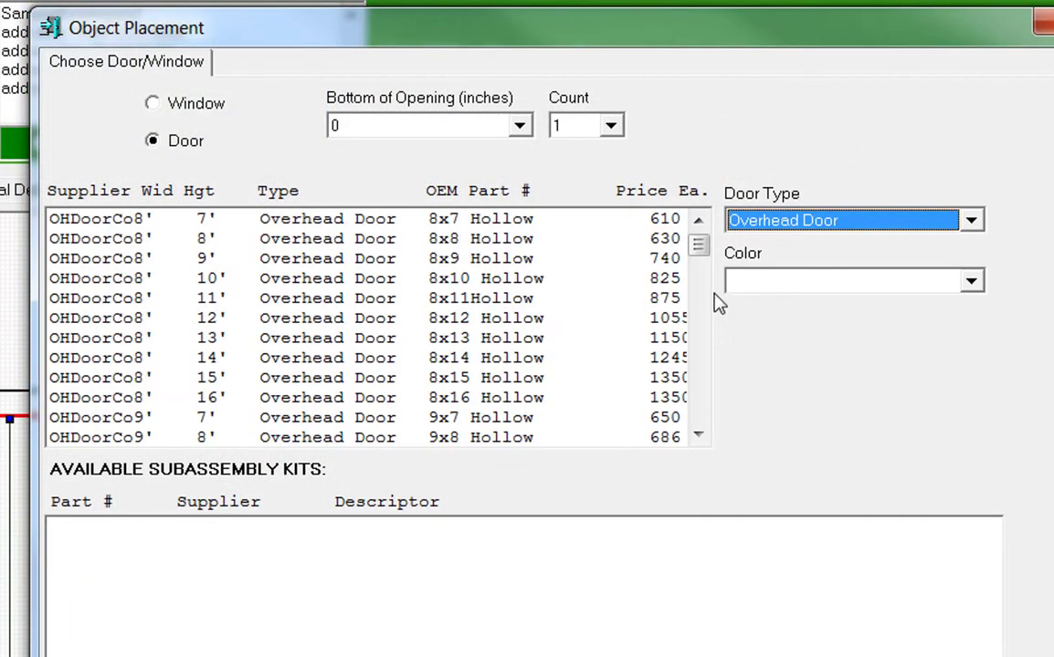
left_click_drag(703, 271, 704, 300)
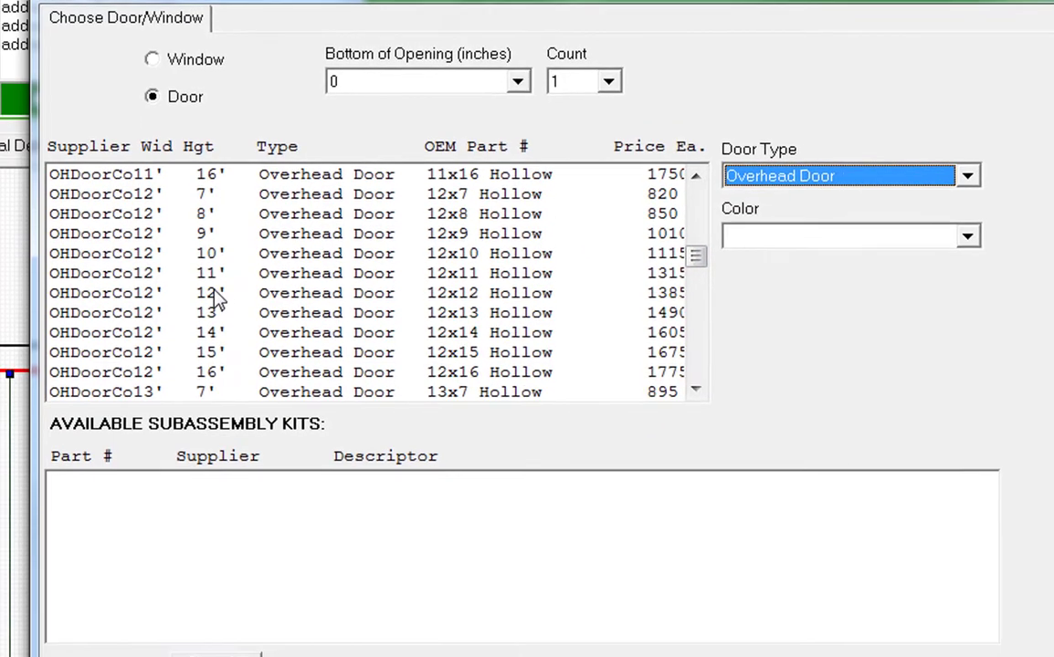
left_click(220, 337)
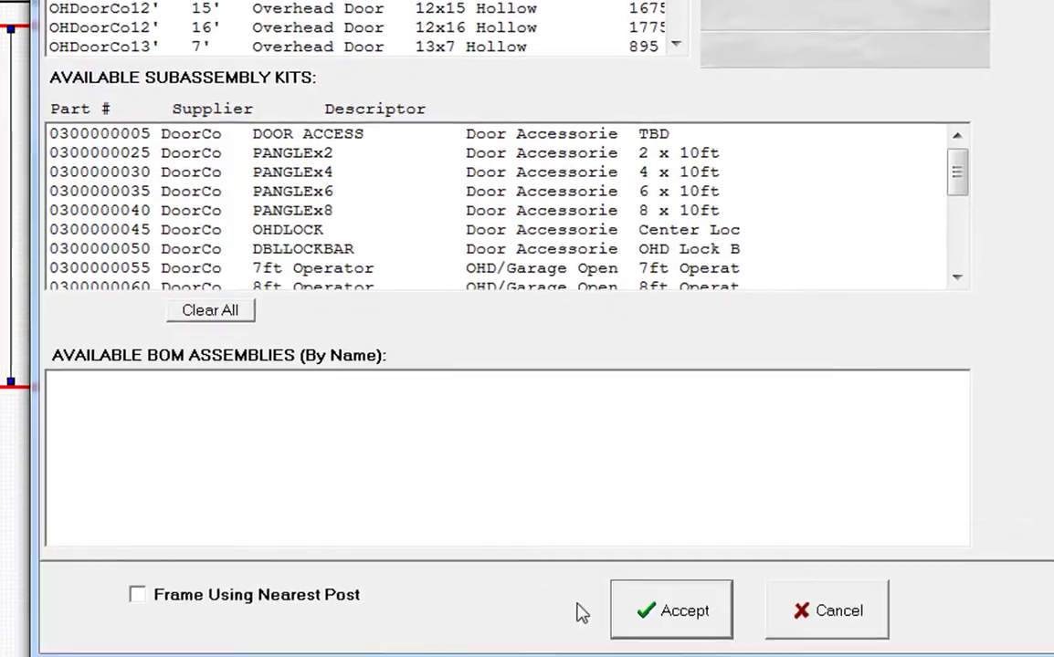
left_click(665, 609)
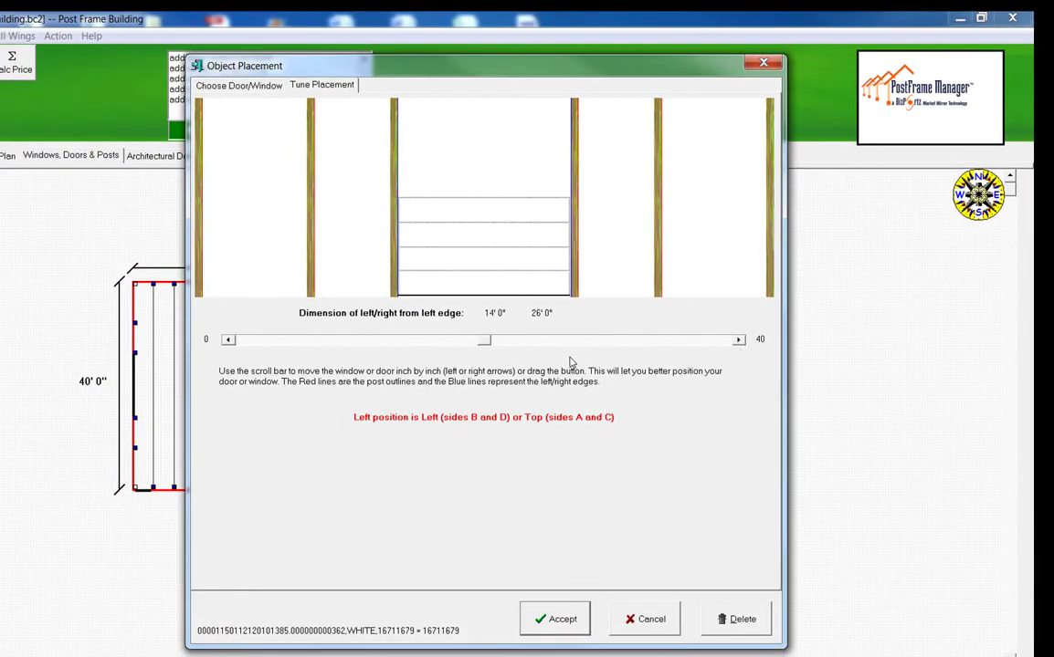
left_click(552, 625)
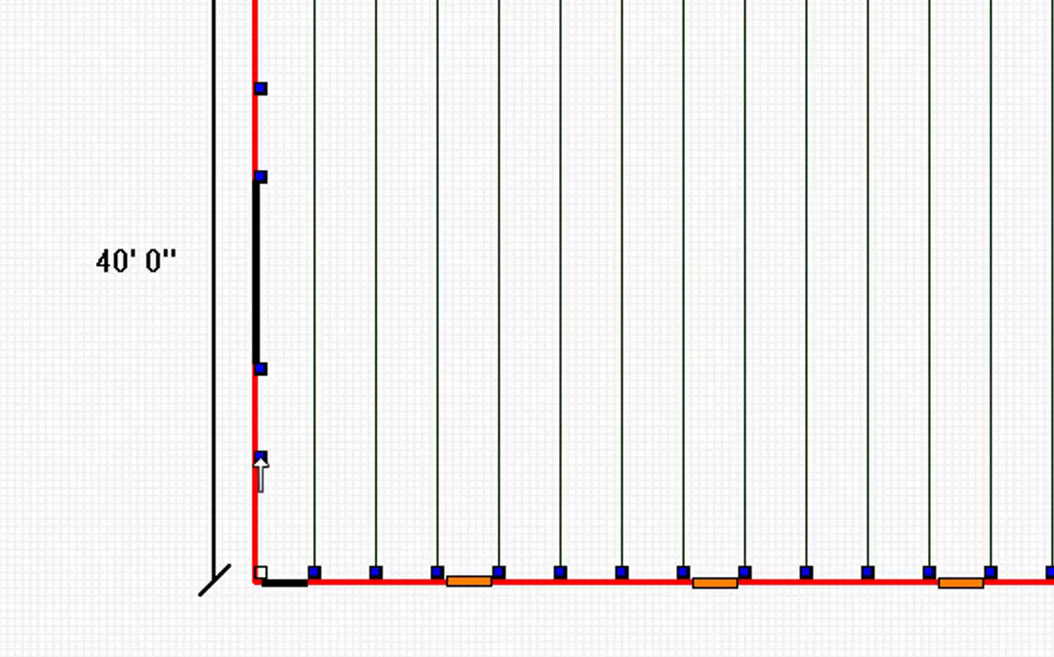
Step: Move the west wall post just south of the overhead door slightly toward the southwest corner
left_click(260, 458)
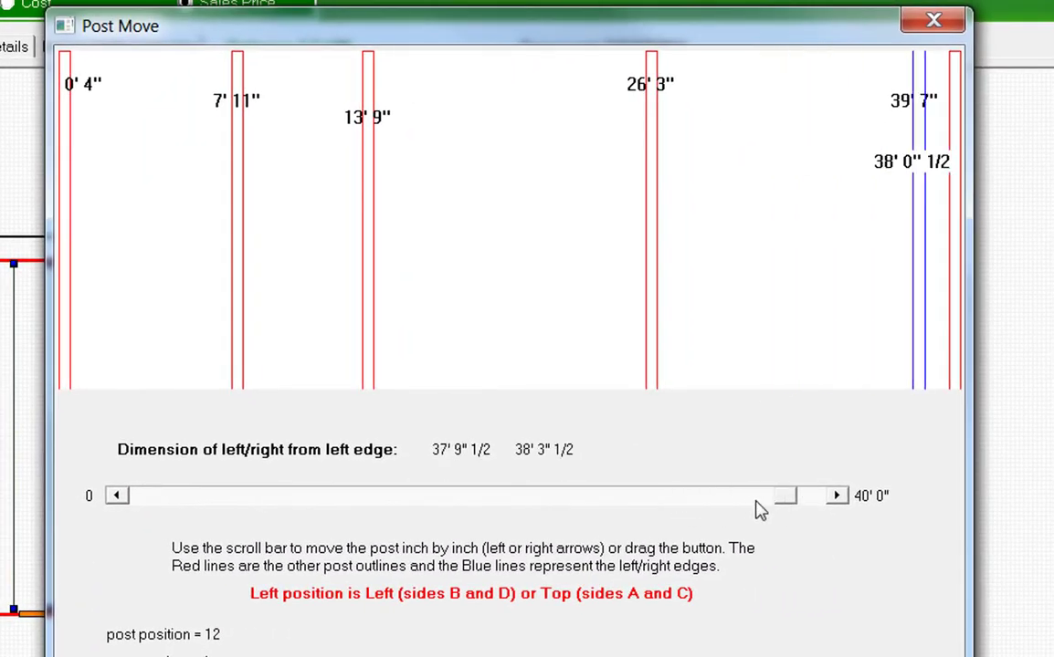
left_click_drag(721, 516, 694, 514)
left_click(546, 622)
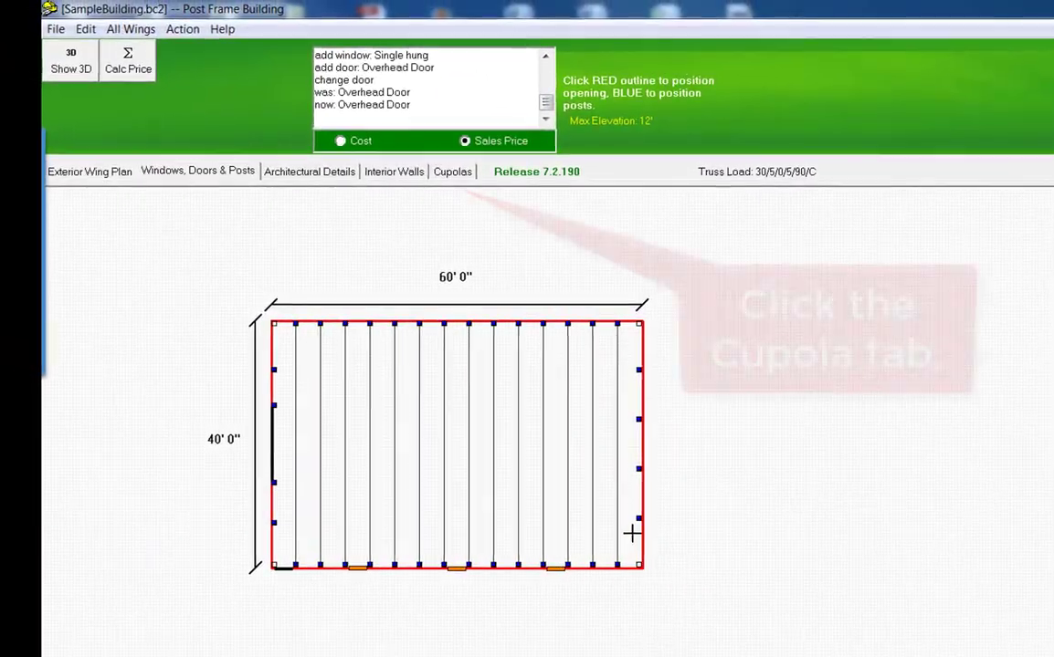
Step: Place a white 24 Cupolas cupola at the middle of the ridgeline, 30' 0" from the left
left_click(452, 173)
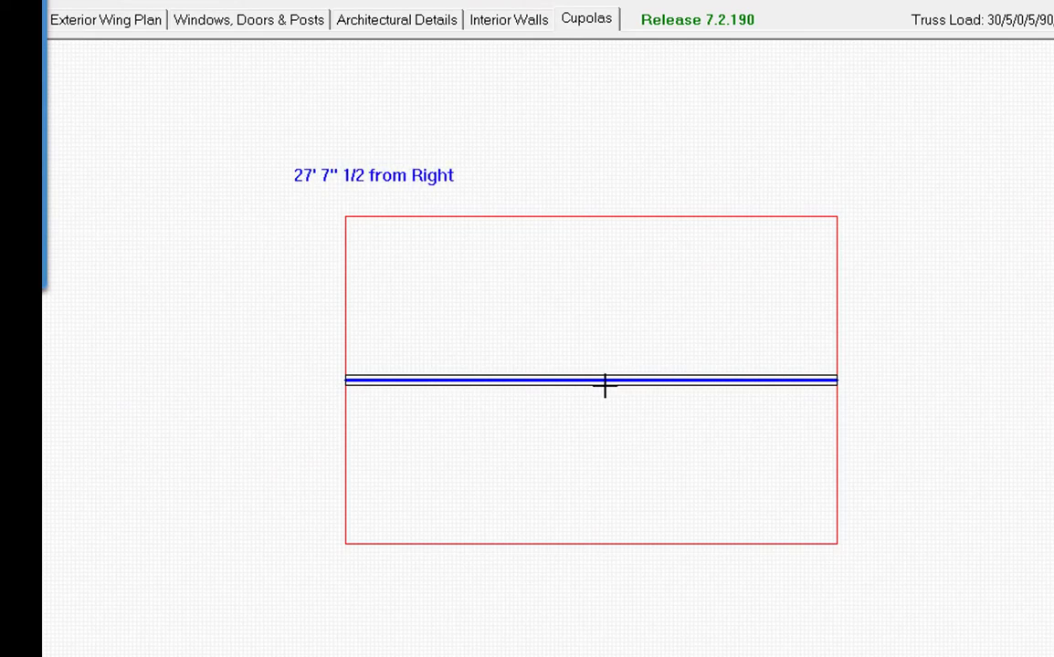
left_click(588, 380)
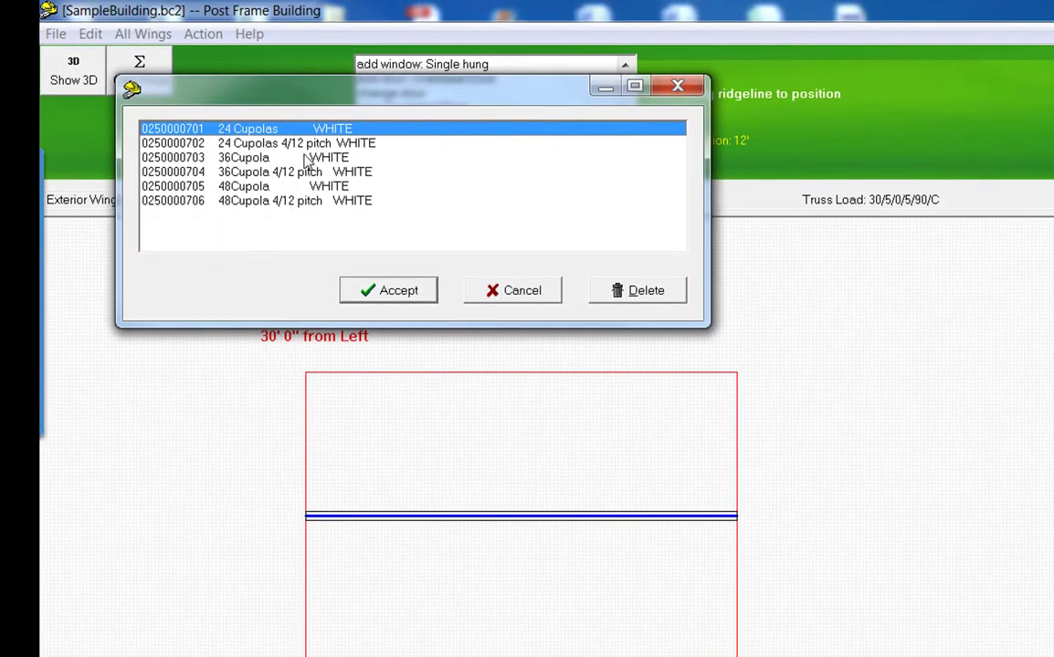
left_click(386, 290)
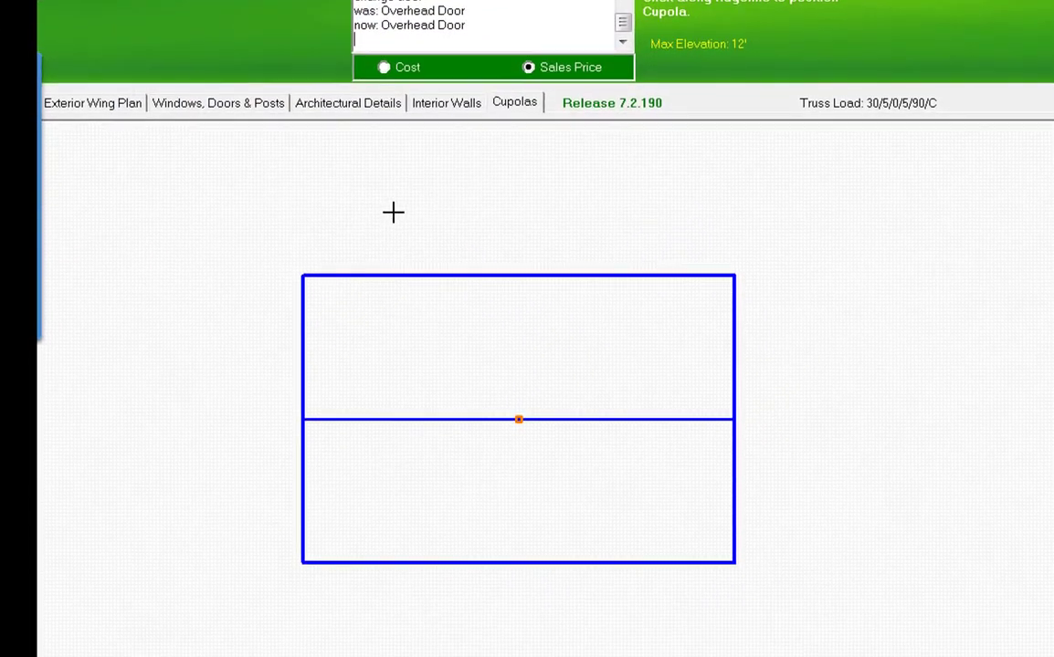
Step: Add an eyebrow around the southwest corner, from the overhead door's north edge to just past the first south window, with heel 7, wing-matching posts and slab
left_click(337, 103)
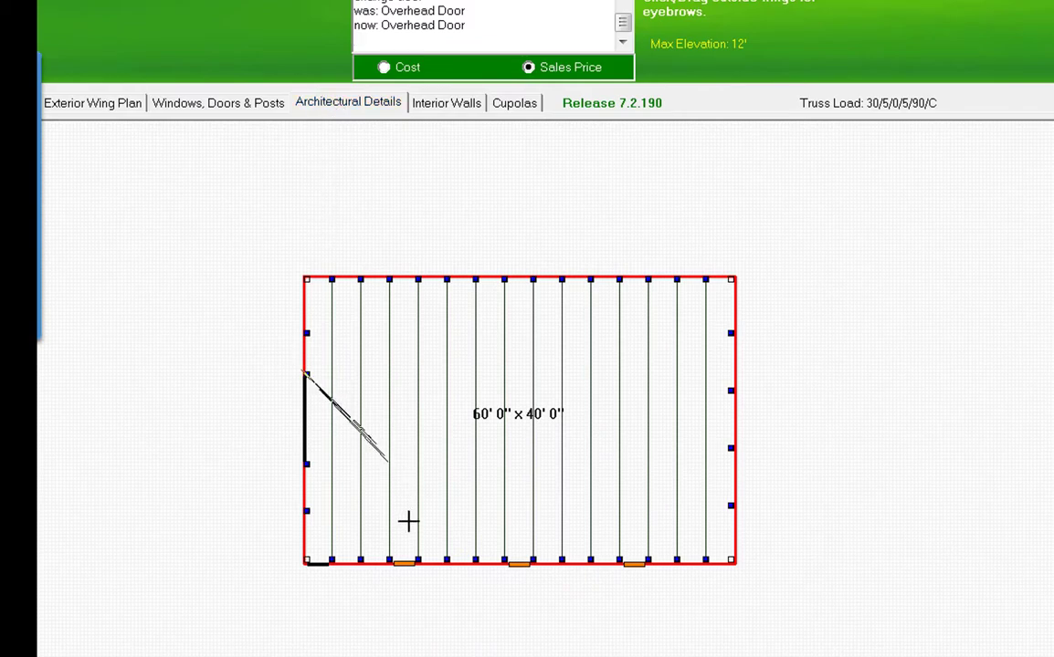
left_click(429, 574)
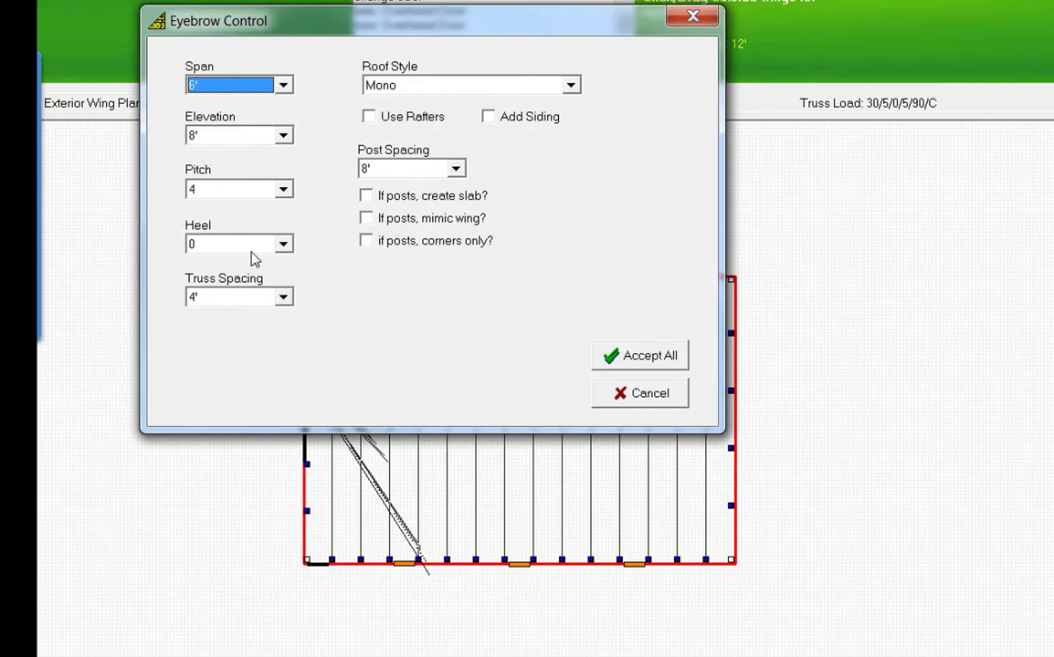
left_click(285, 246)
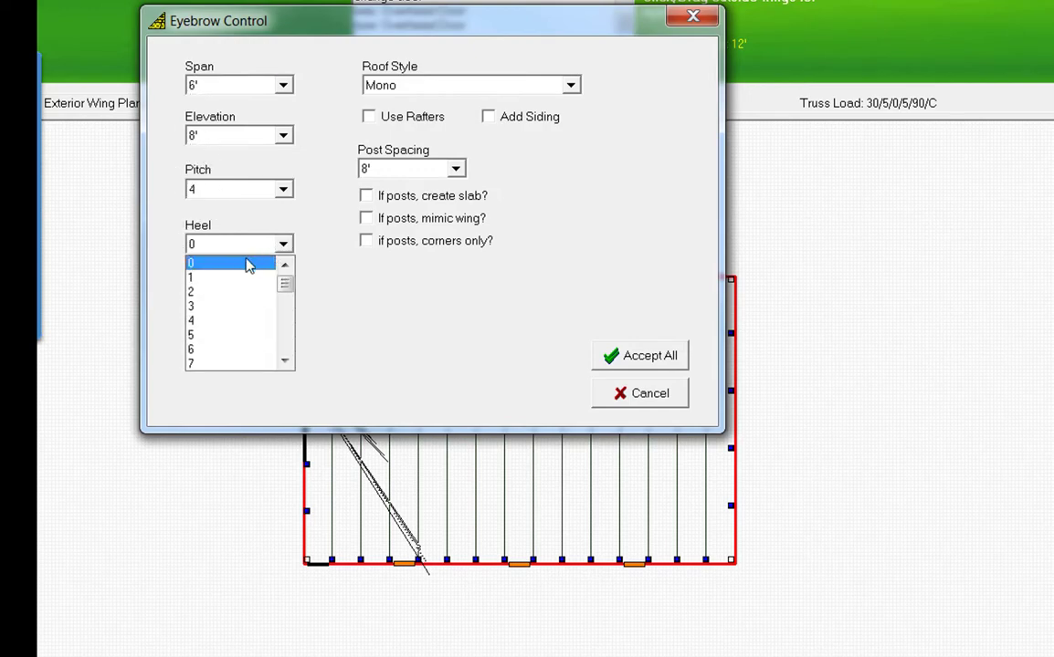
left_click(212, 365)
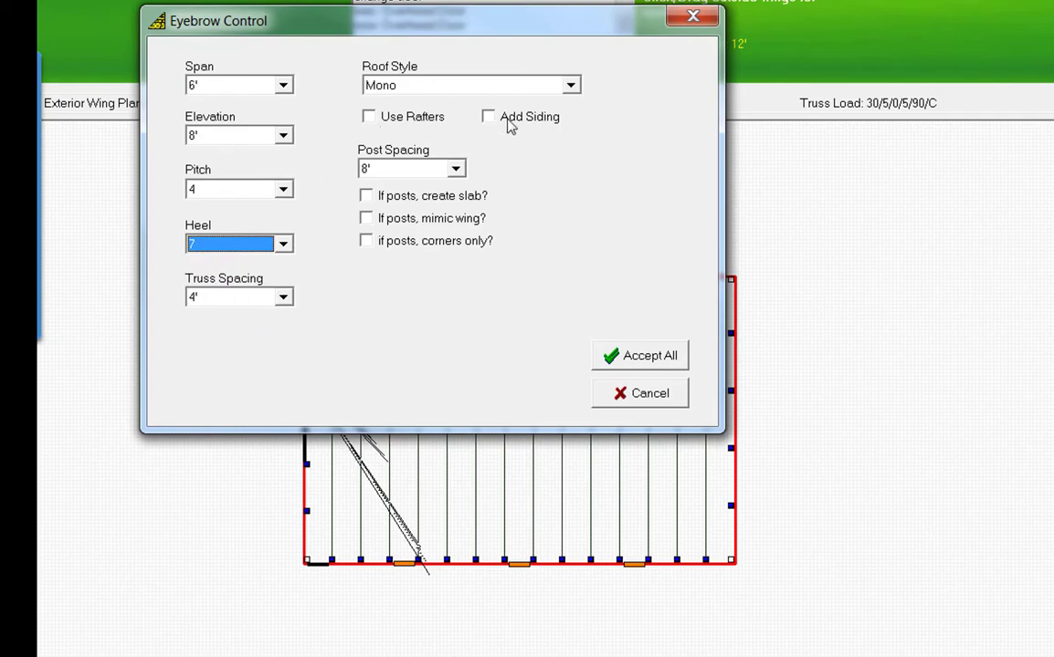
left_click(366, 222)
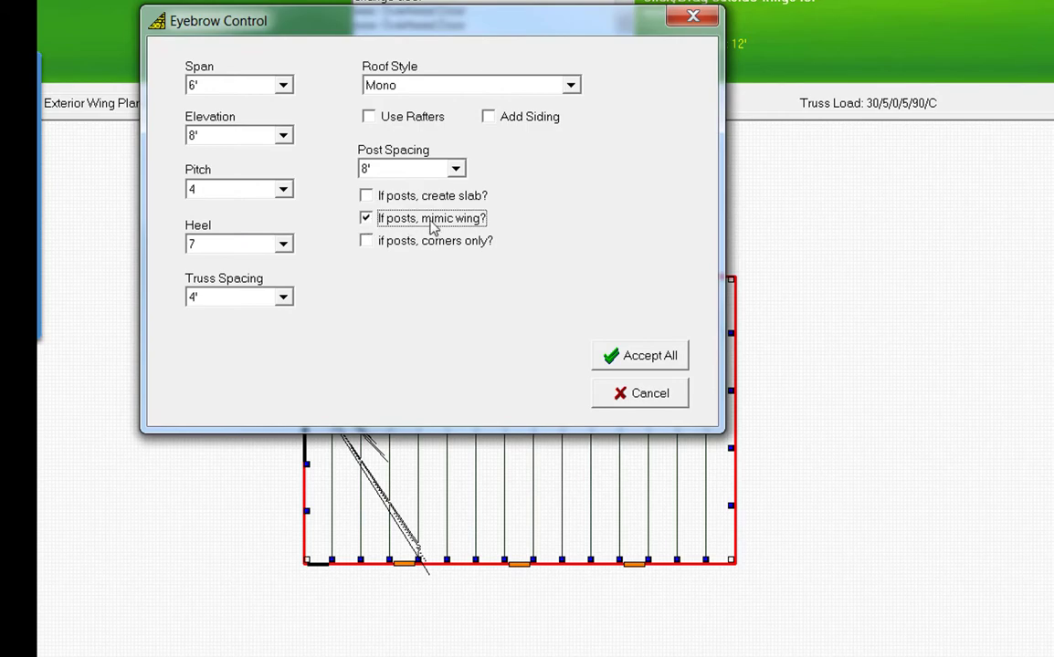
left_click(367, 199)
left_click(649, 356)
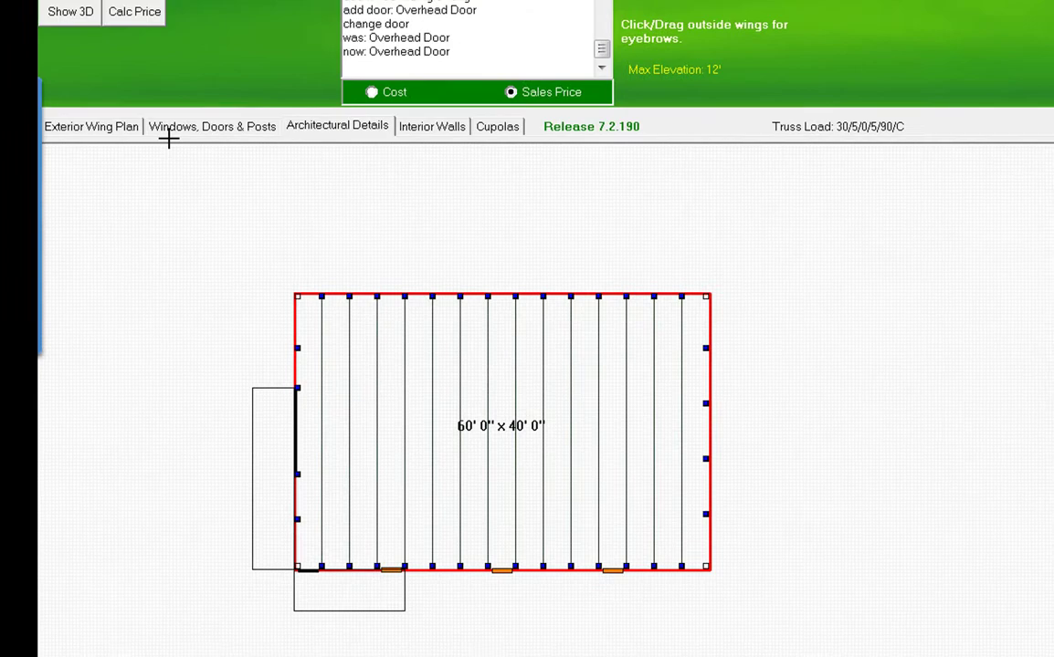
Step: Examine the building in 3D, checking the south wall, the corner eyebrow with its posts and slab, and the interior framing
left_click(73, 6)
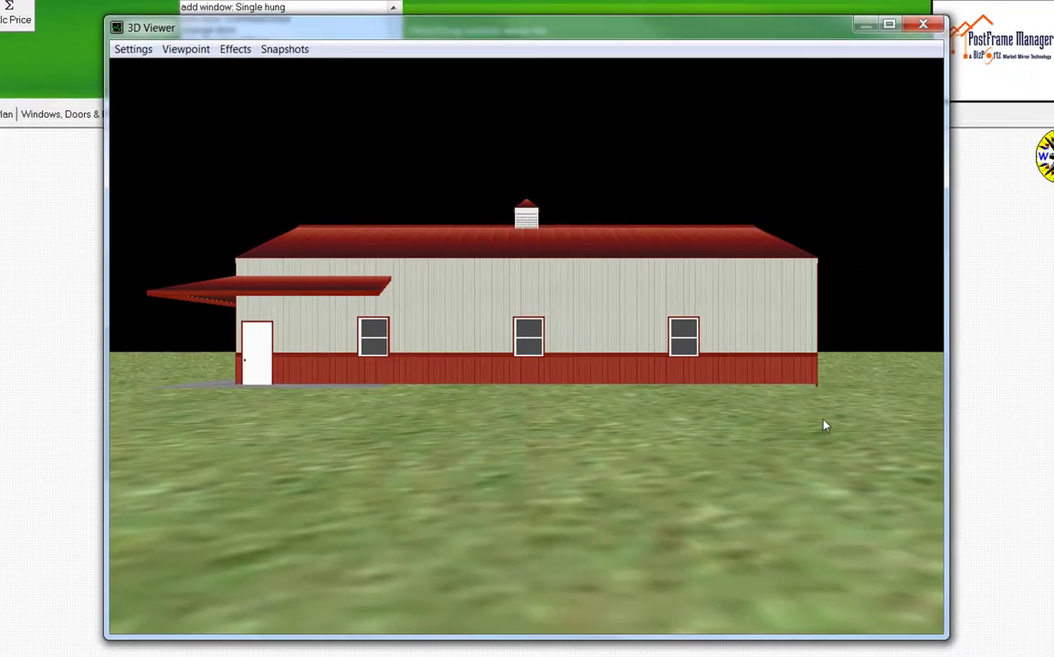
key("Up")
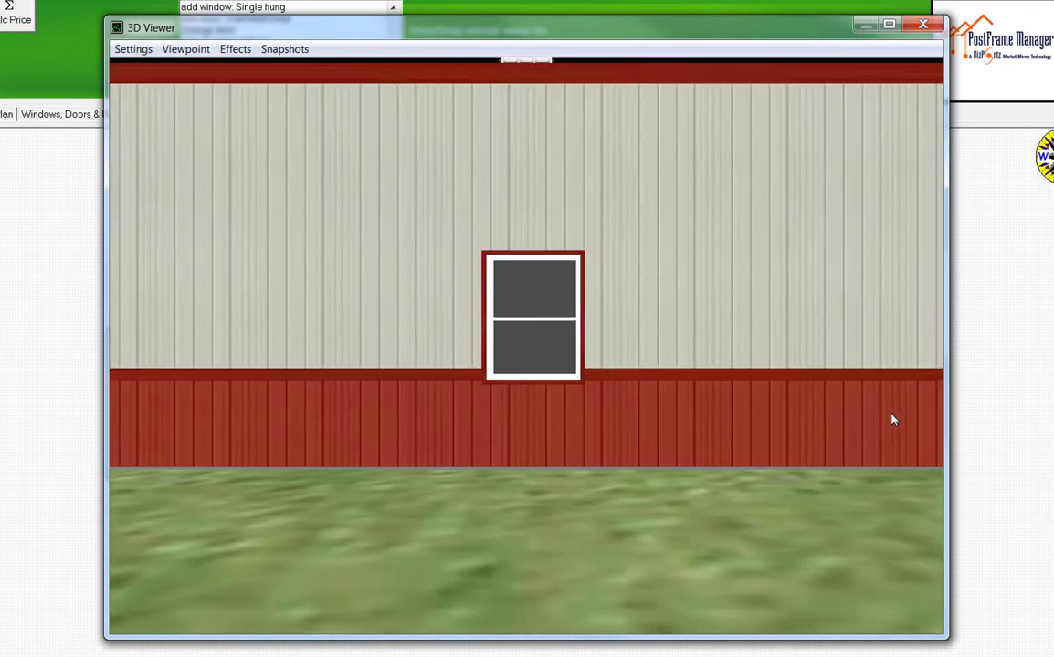
key("Right")
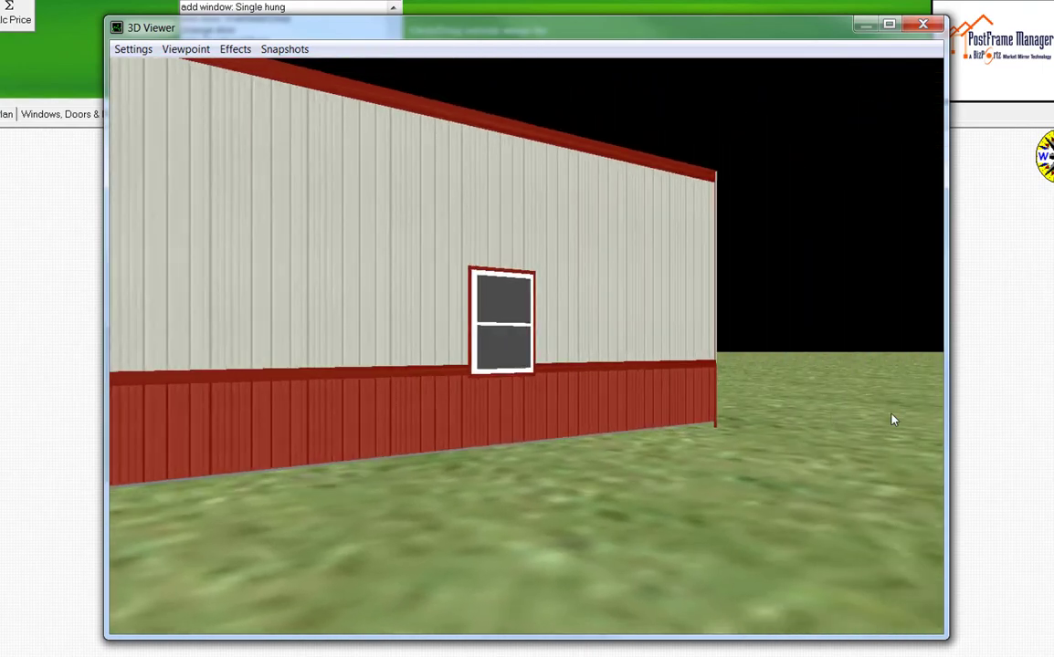
key("Left")
key("Left")
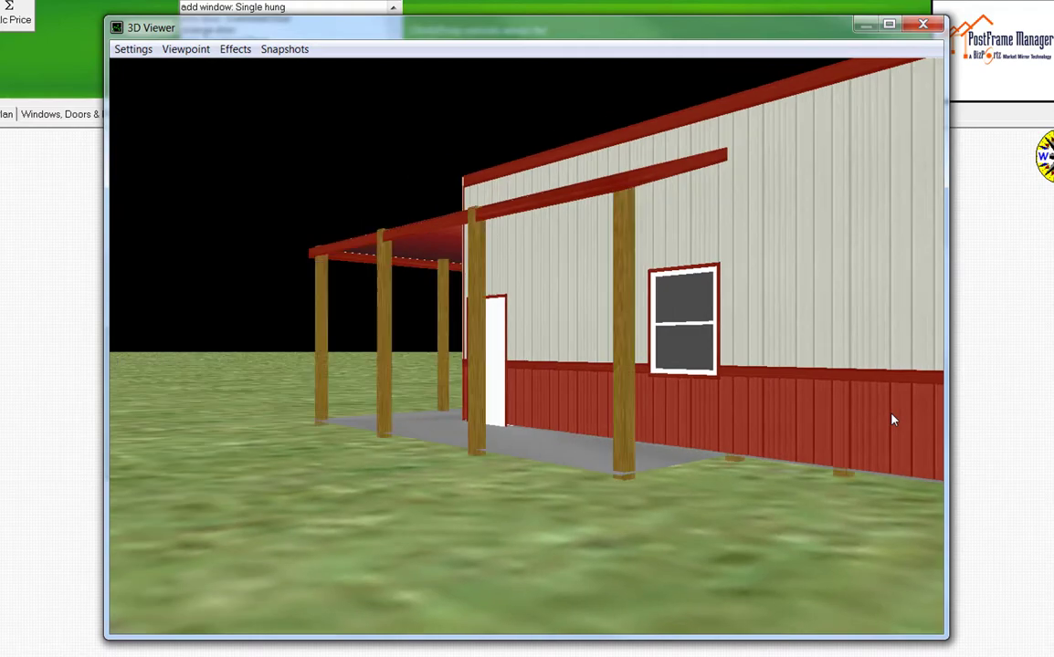
key("Right")
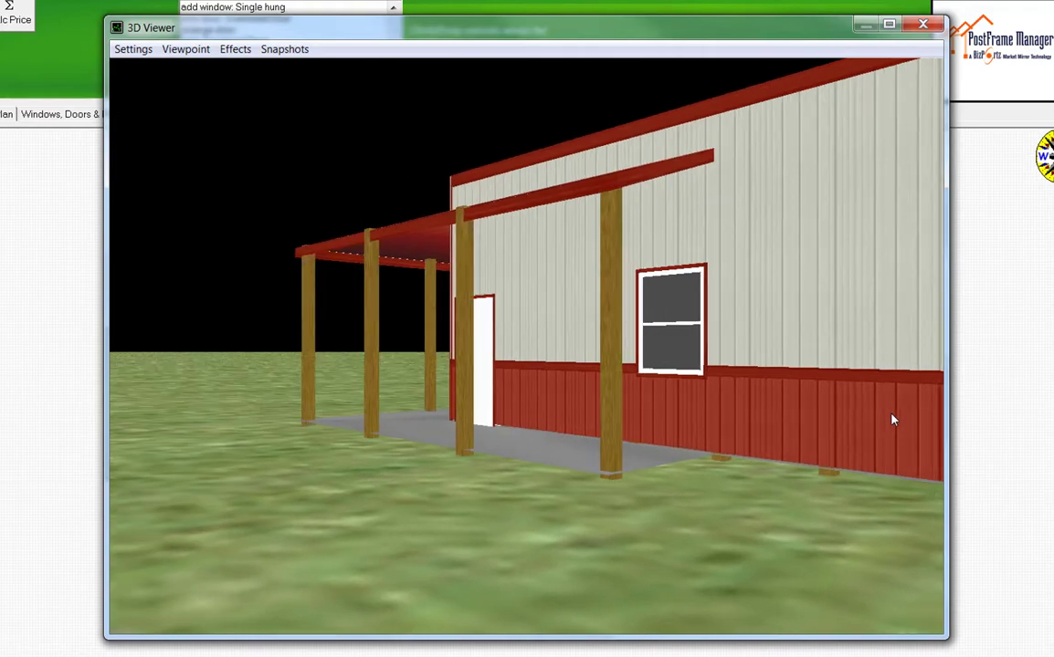
key("Right")
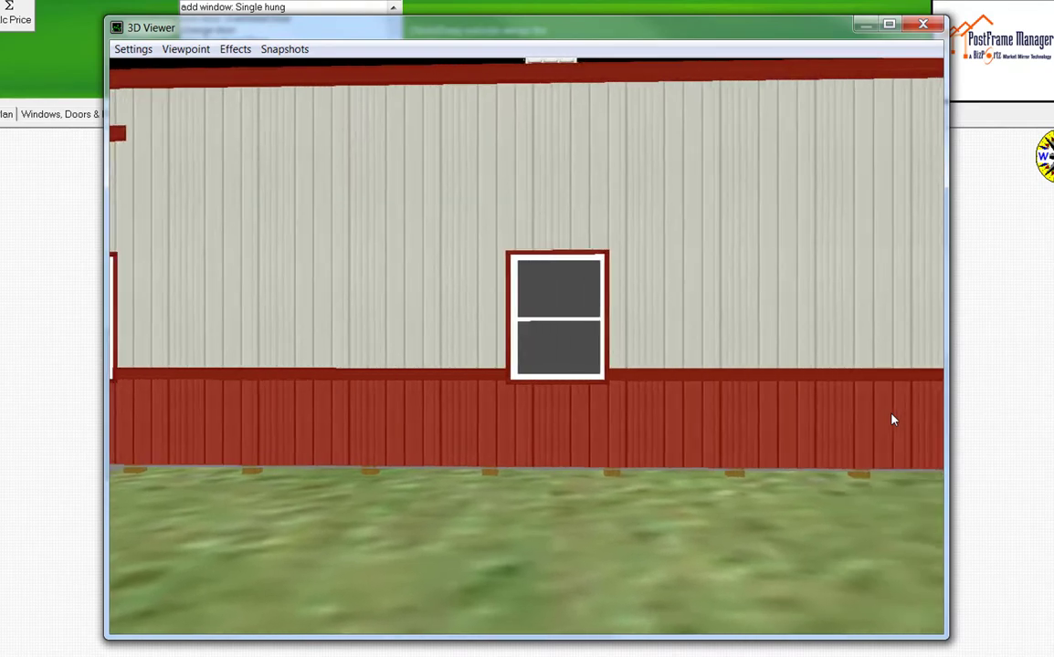
key("Up")
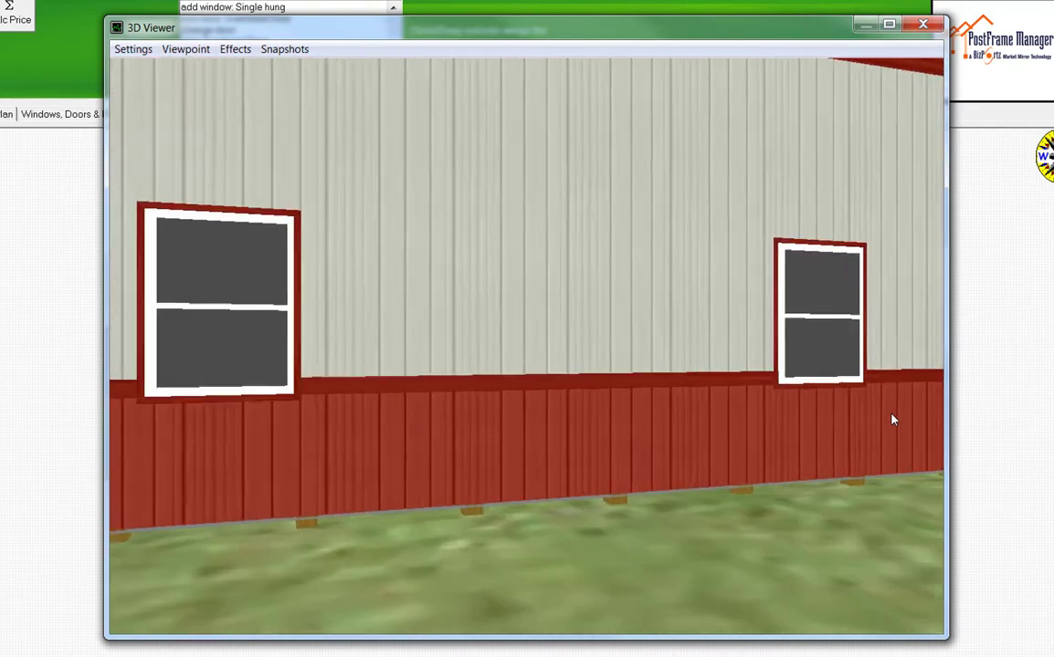
key("Up")
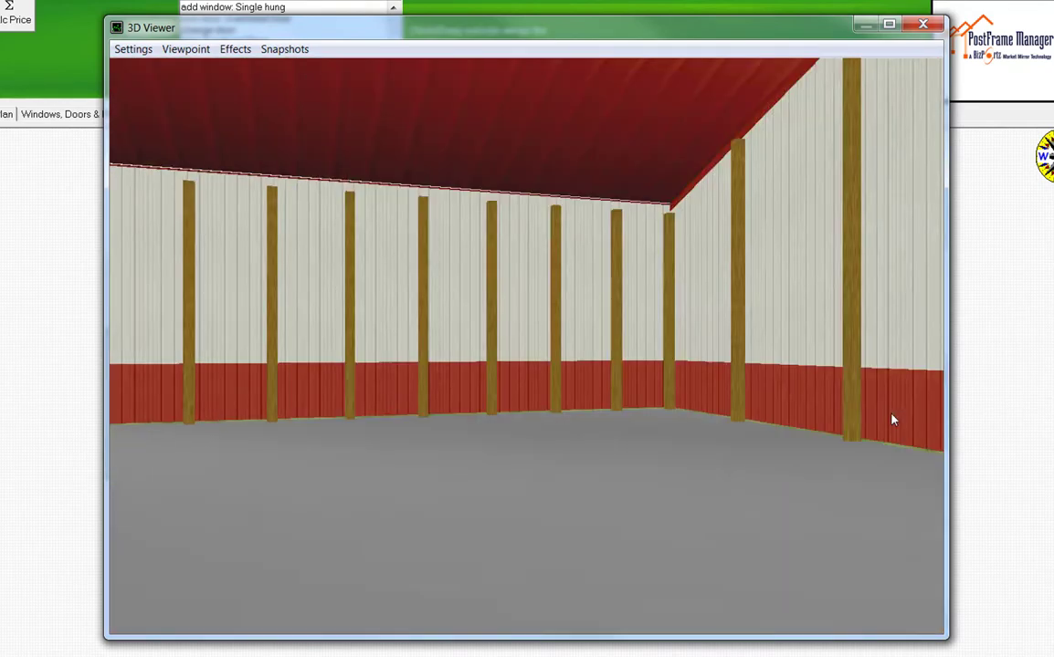
key("Right")
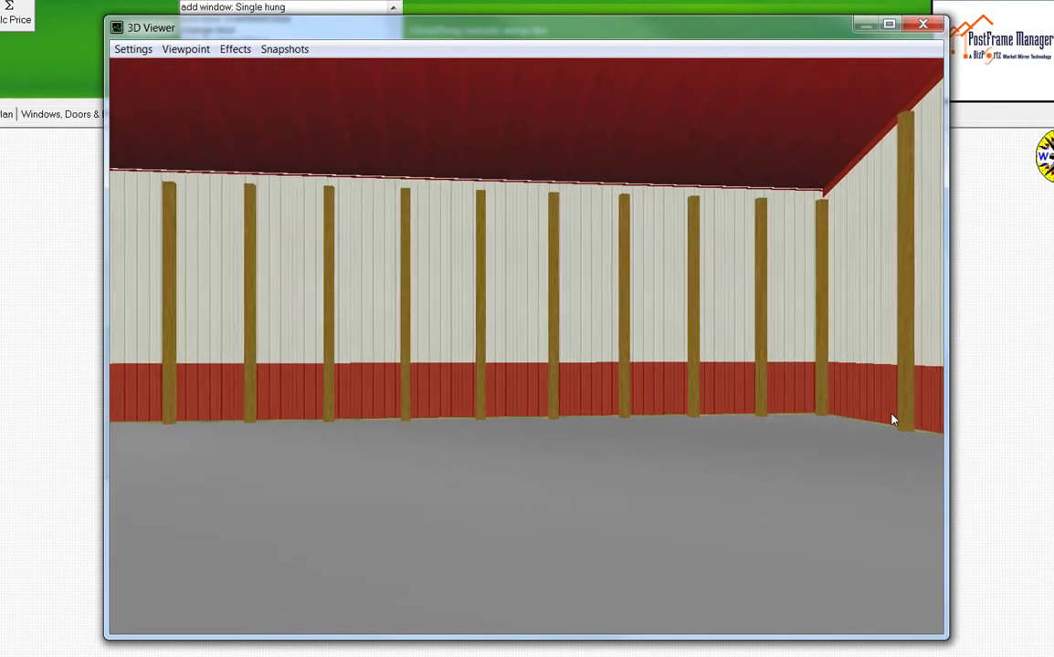
key("Left")
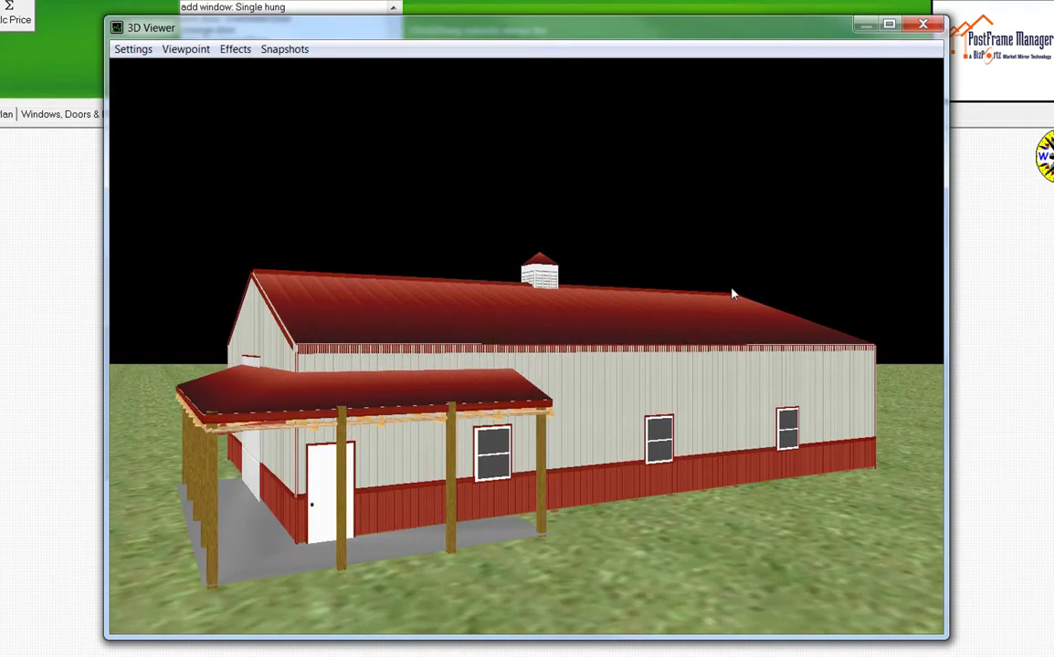
Step: Take a snapshot of the current 3D position and close the 3D viewer
left_click(289, 51)
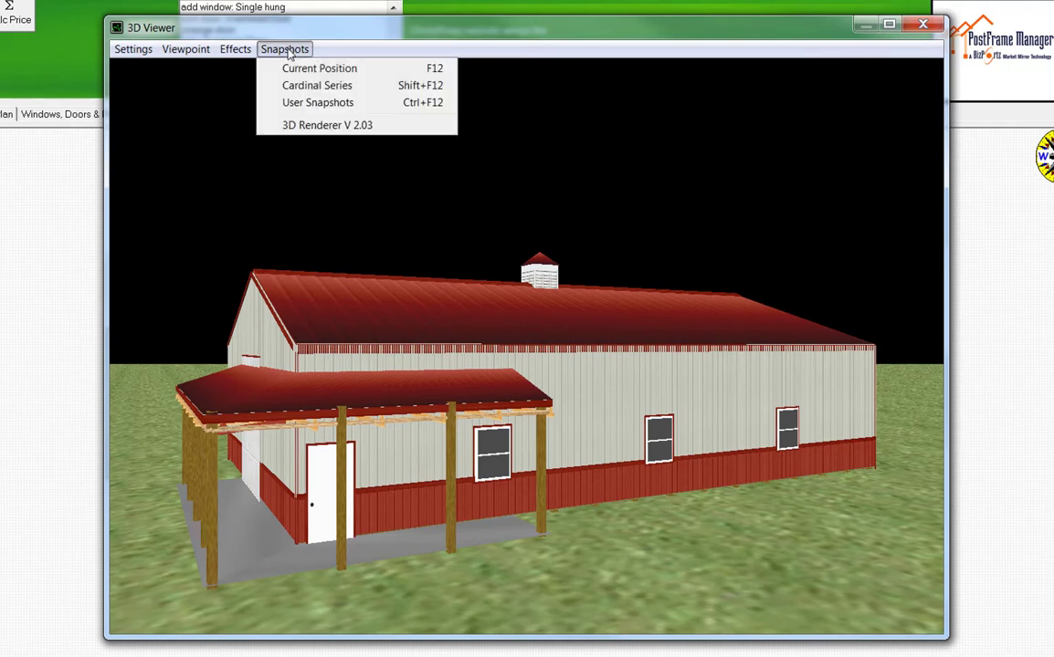
left_click(295, 70)
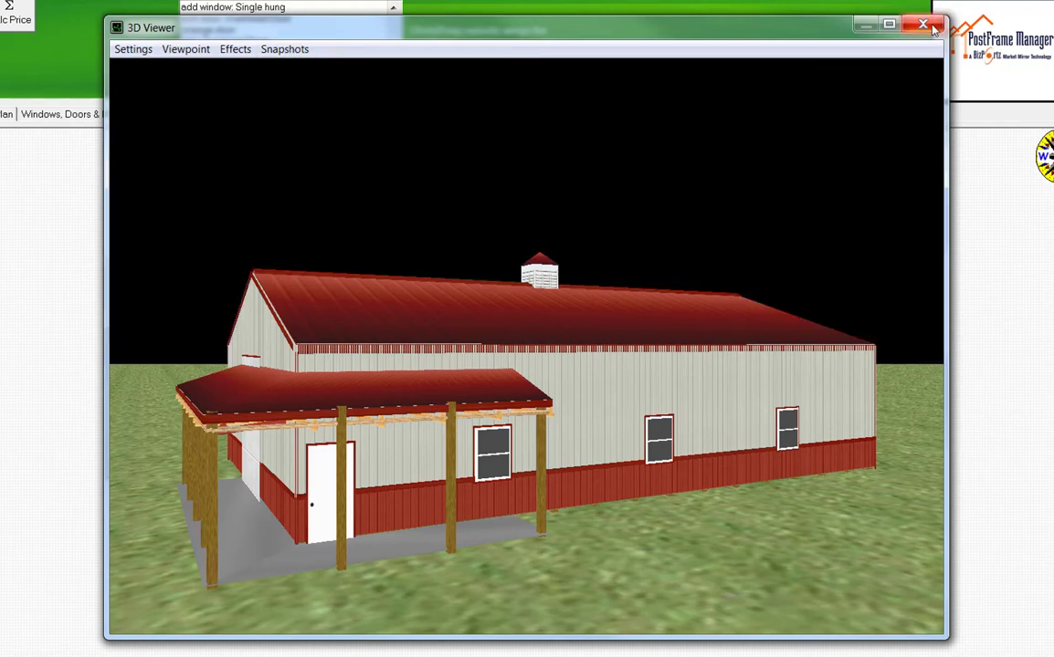
left_click(921, 27)
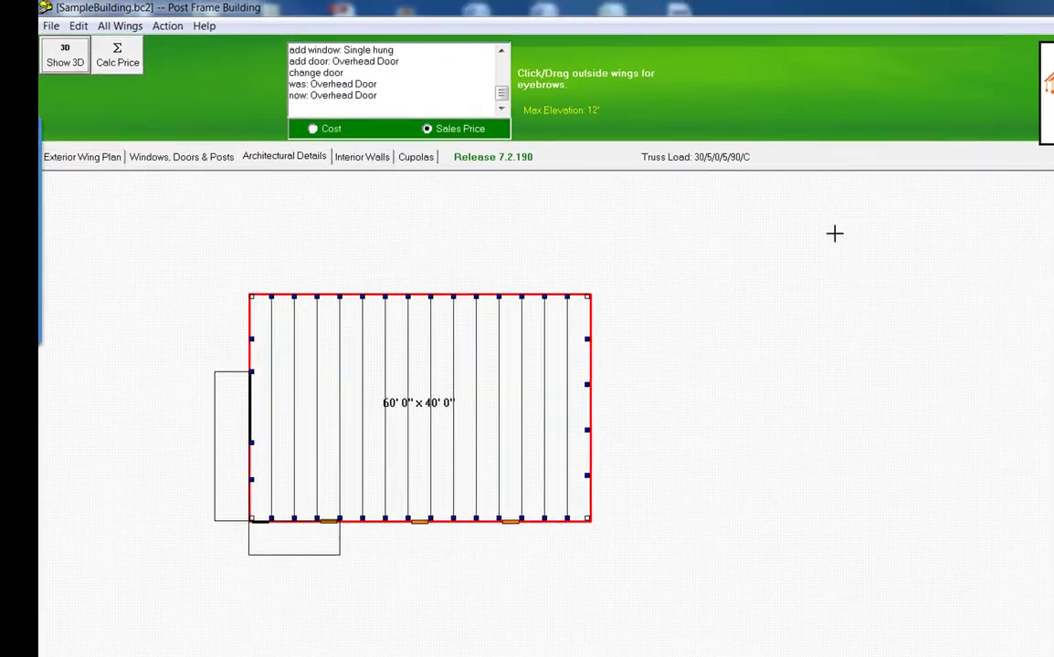
Step: Review the project's customer information and the settings for sales tax, local tax, the labor configuration file and percentage labor
left_click(132, 27)
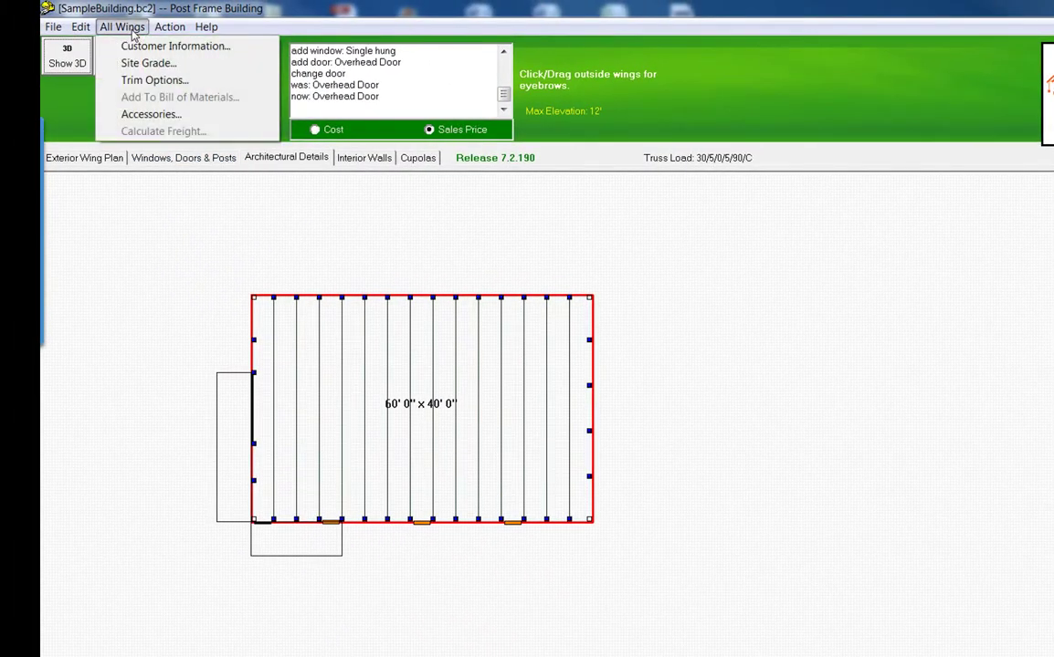
left_click(134, 46)
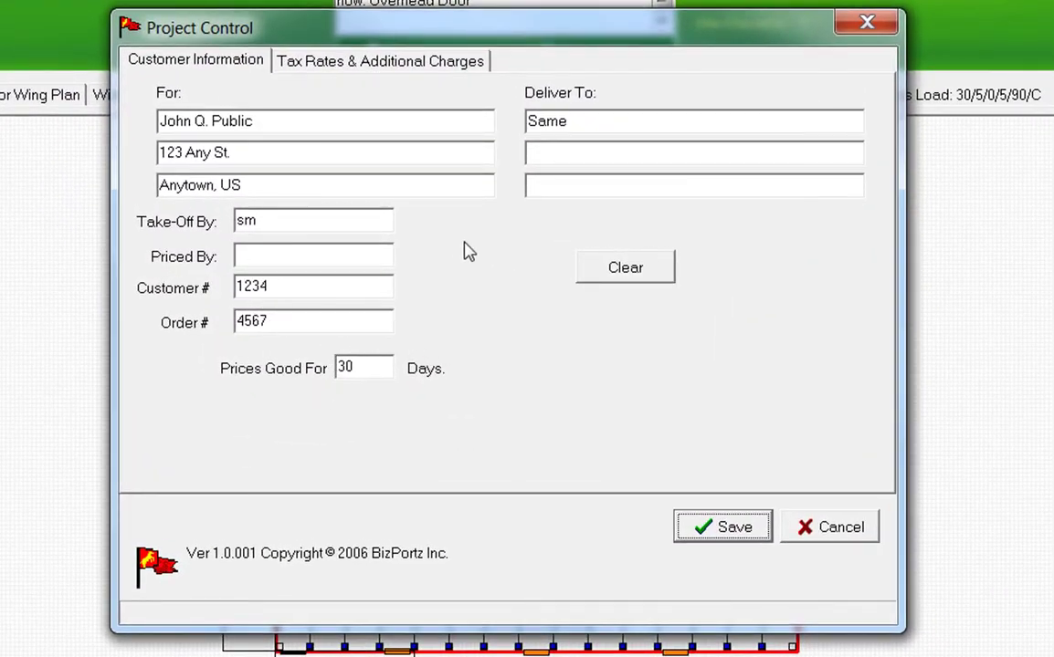
left_click(387, 61)
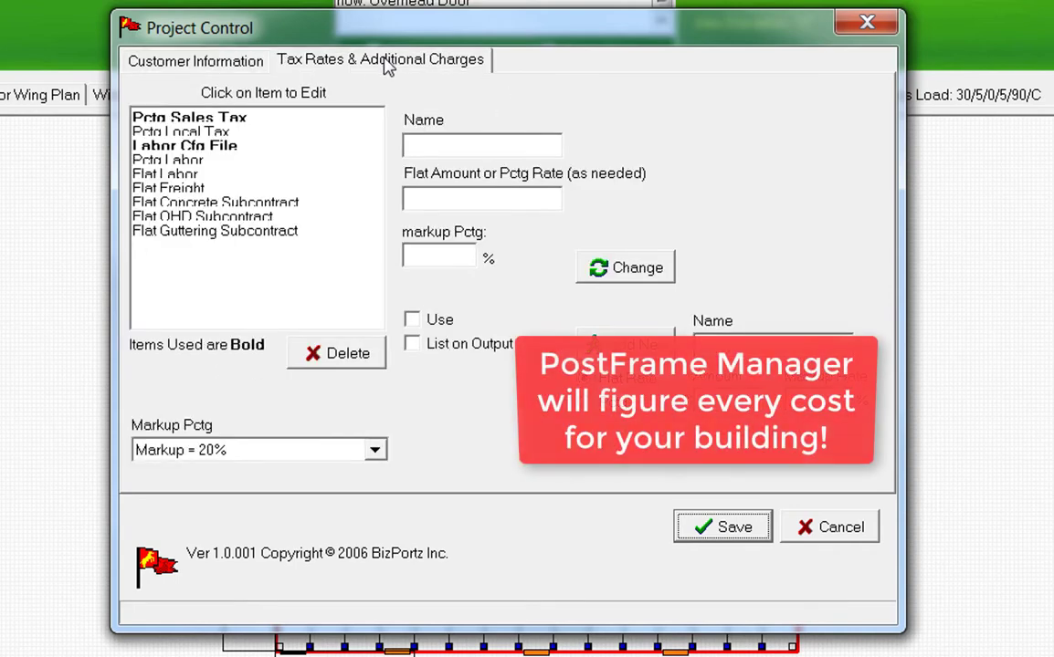
left_click(193, 123)
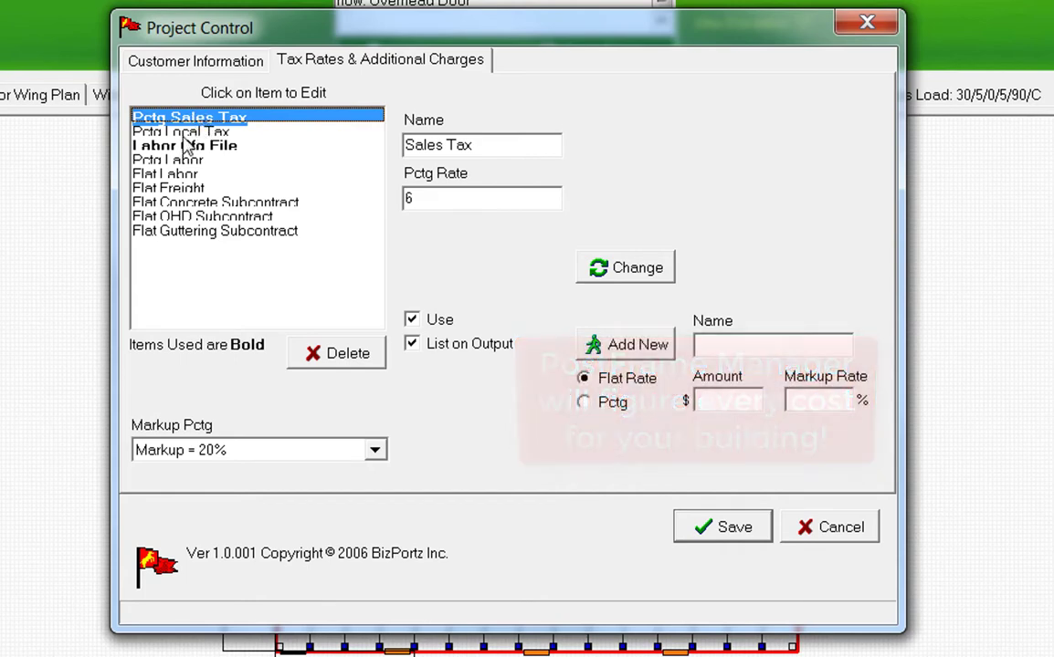
left_click(186, 133)
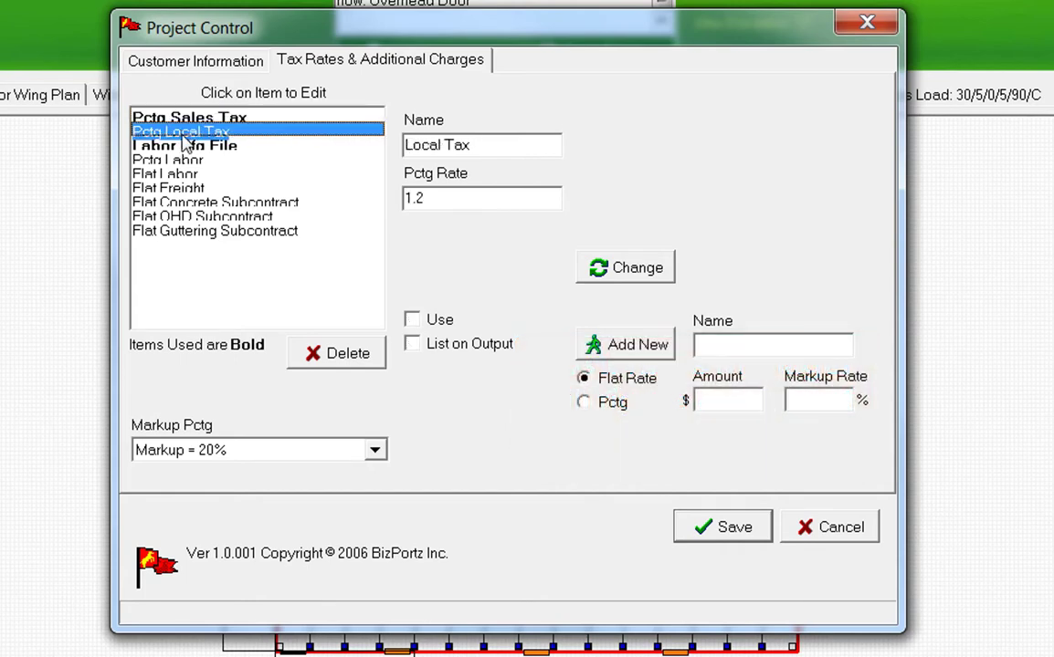
left_click(185, 147)
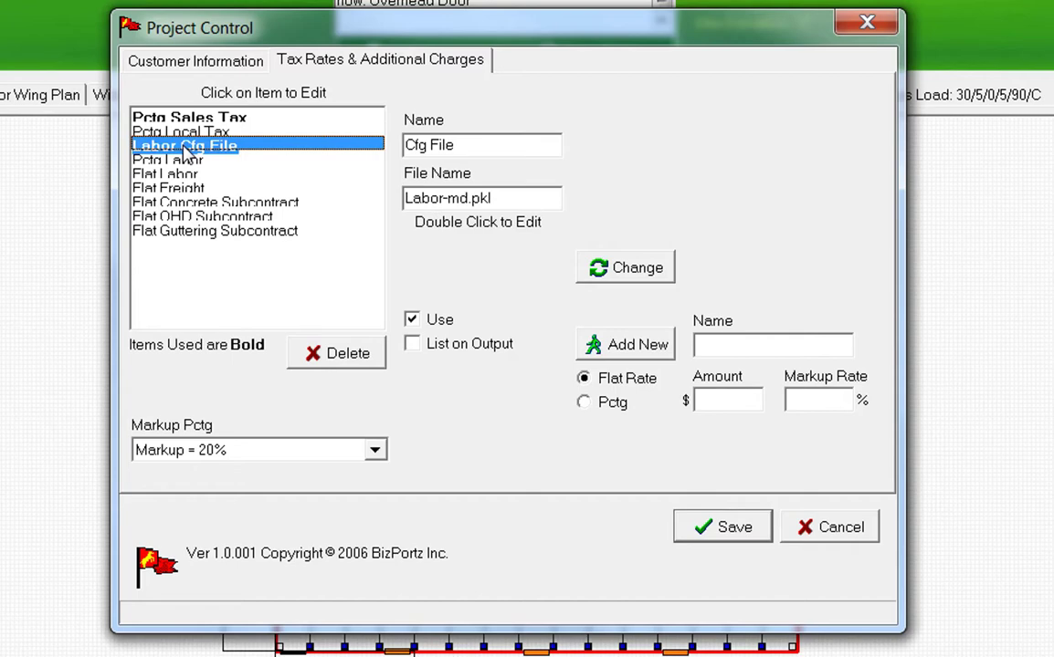
left_click(180, 162)
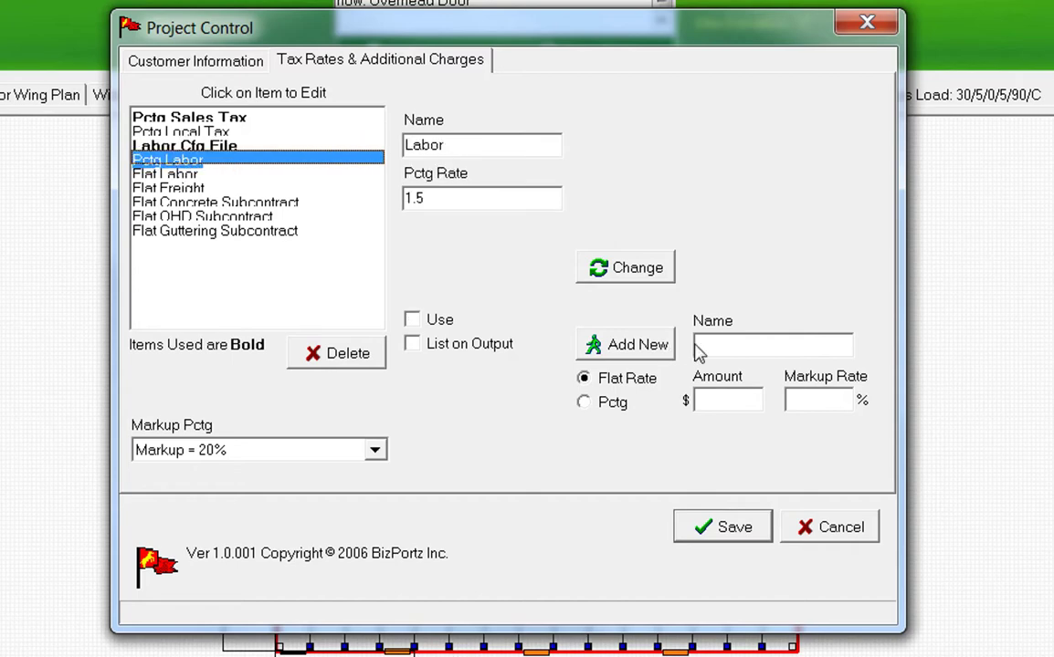
Step: Add a flat-rate additional charge named Crane Charge with an amount of 500.00
left_click(773, 343)
type("Crane Charge")
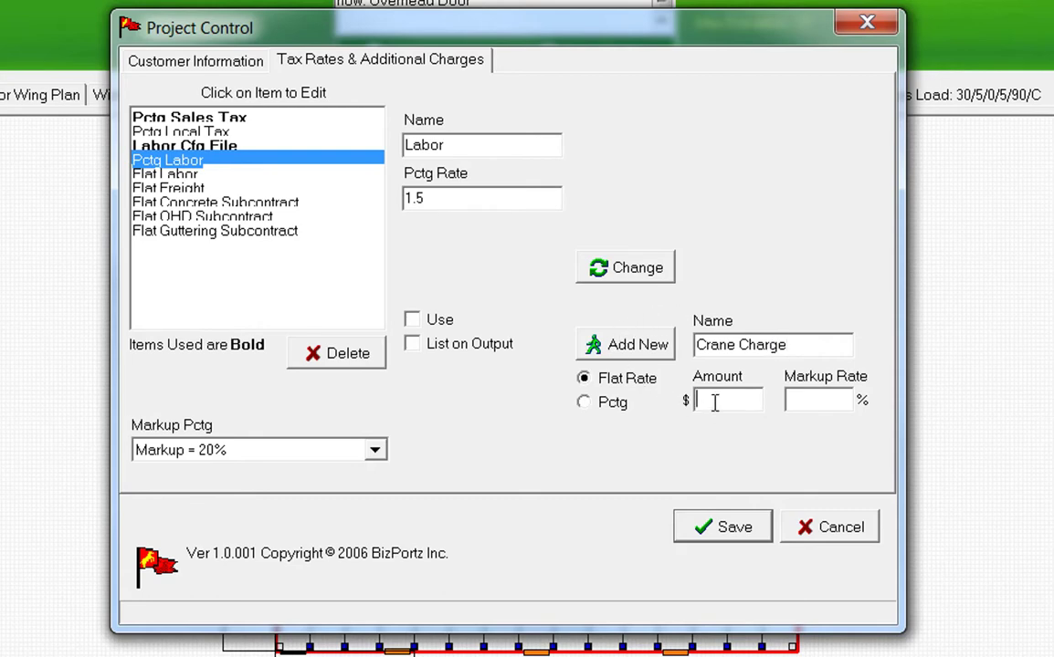
left_click(617, 350)
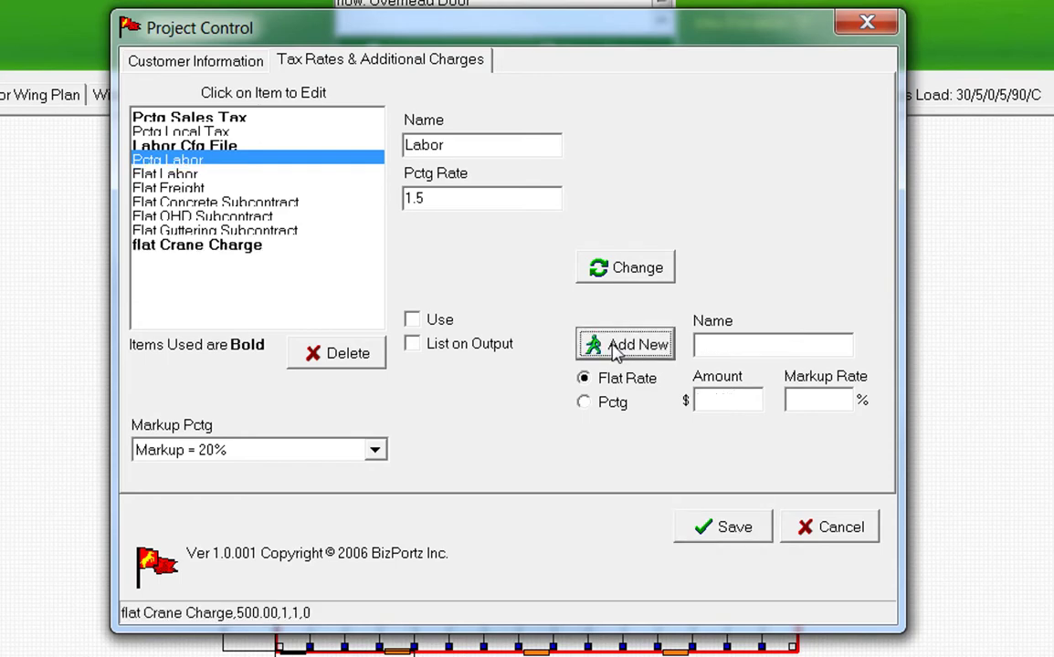
Step: Enter 750.00 as the Crane Charge amount, set the project markup to 25%, and save the project settings
left_click(207, 249)
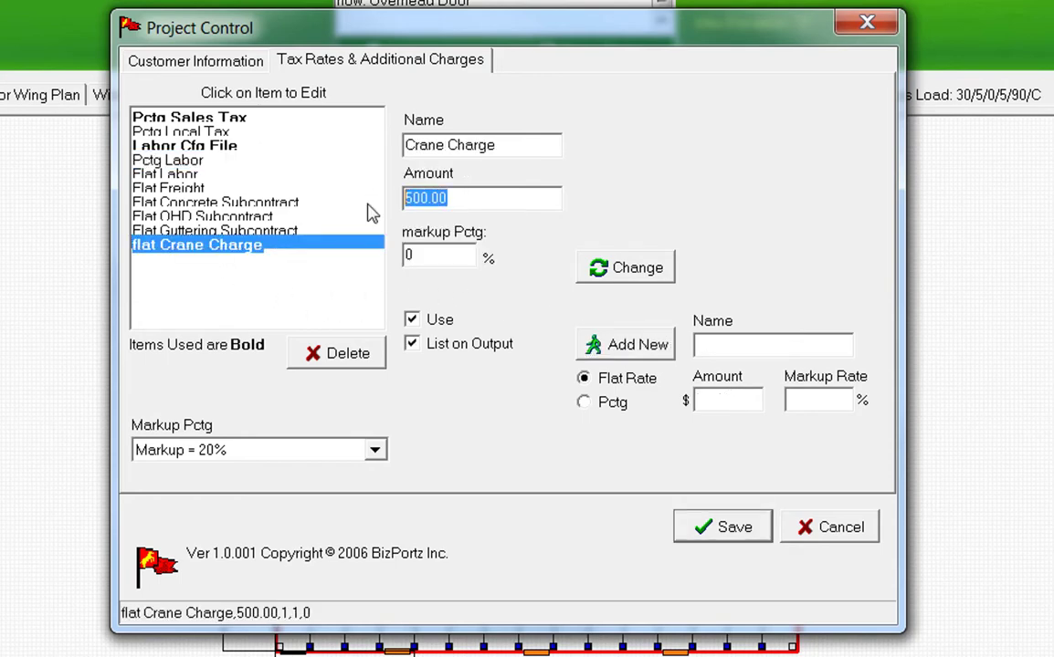
type("75")
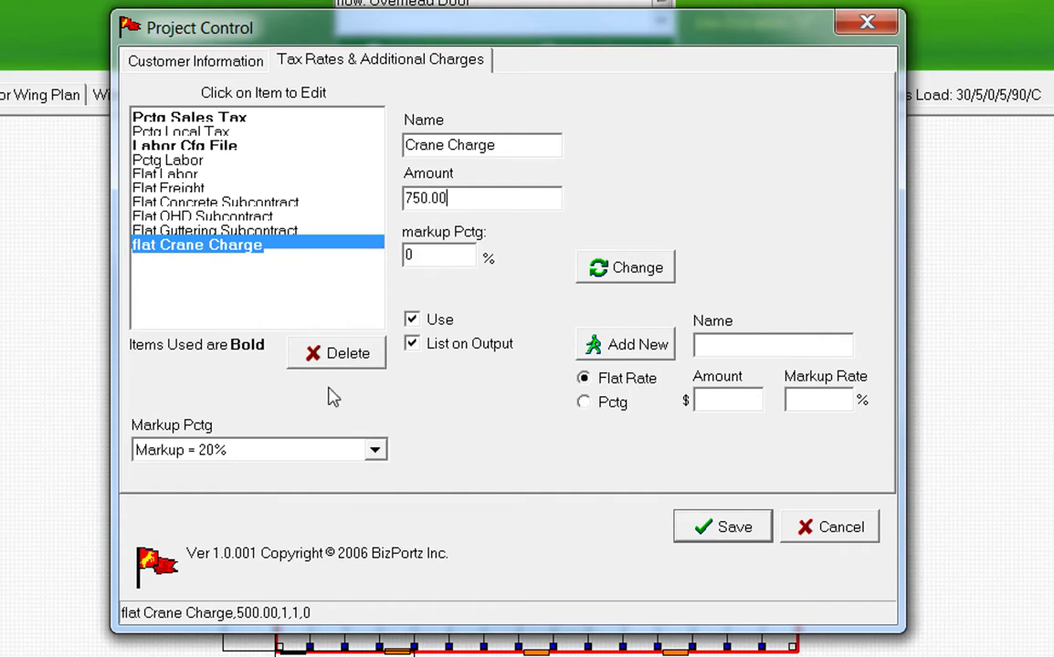
left_click(373, 453)
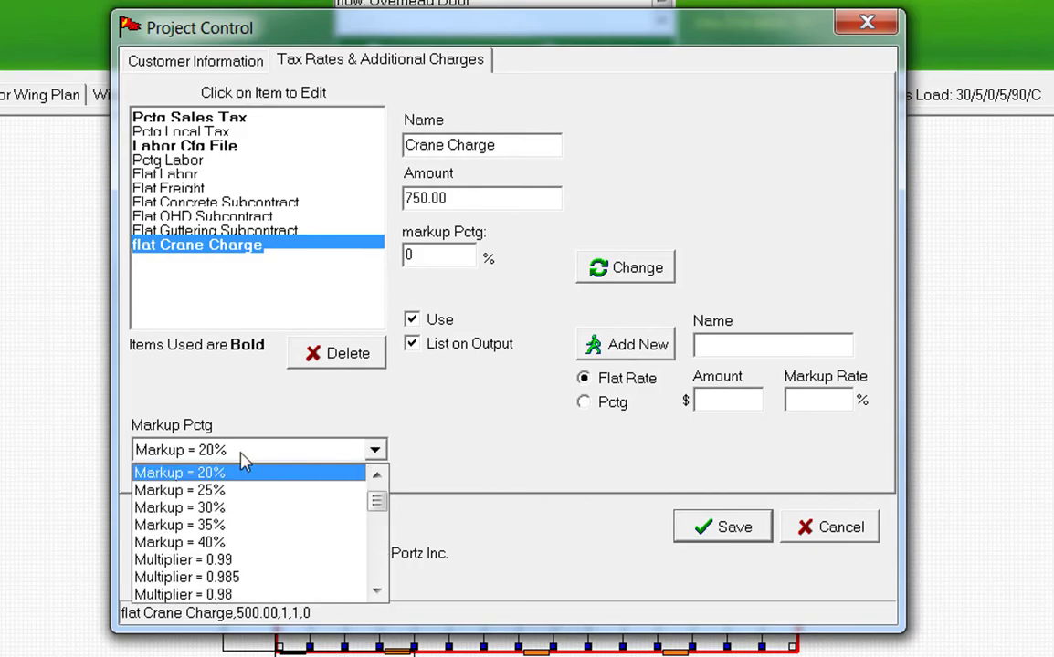
left_click(207, 491)
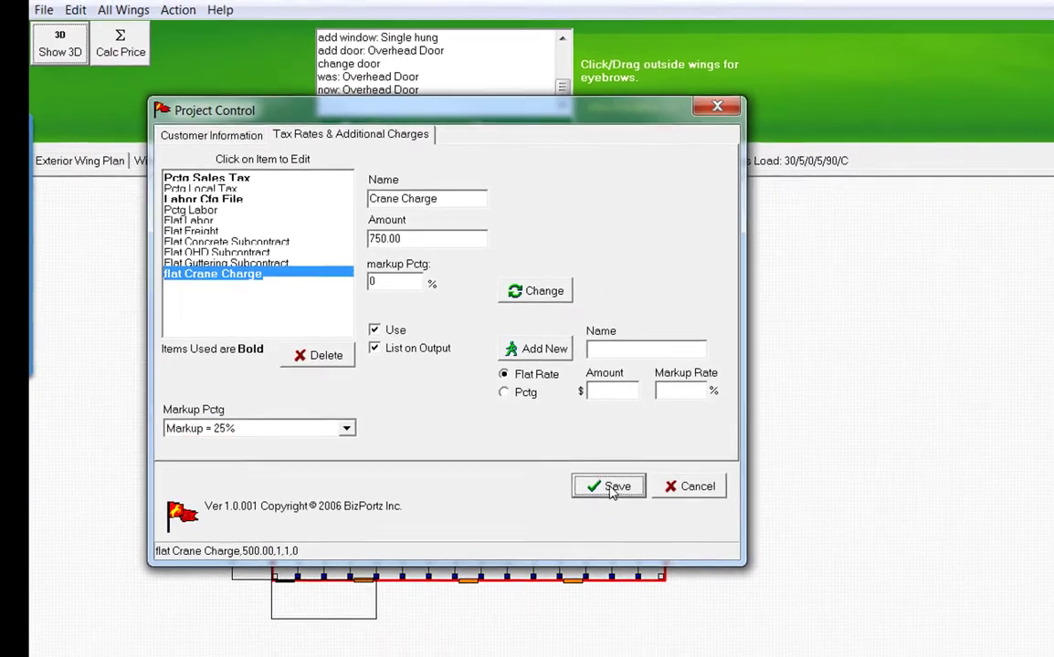
left_click(711, 522)
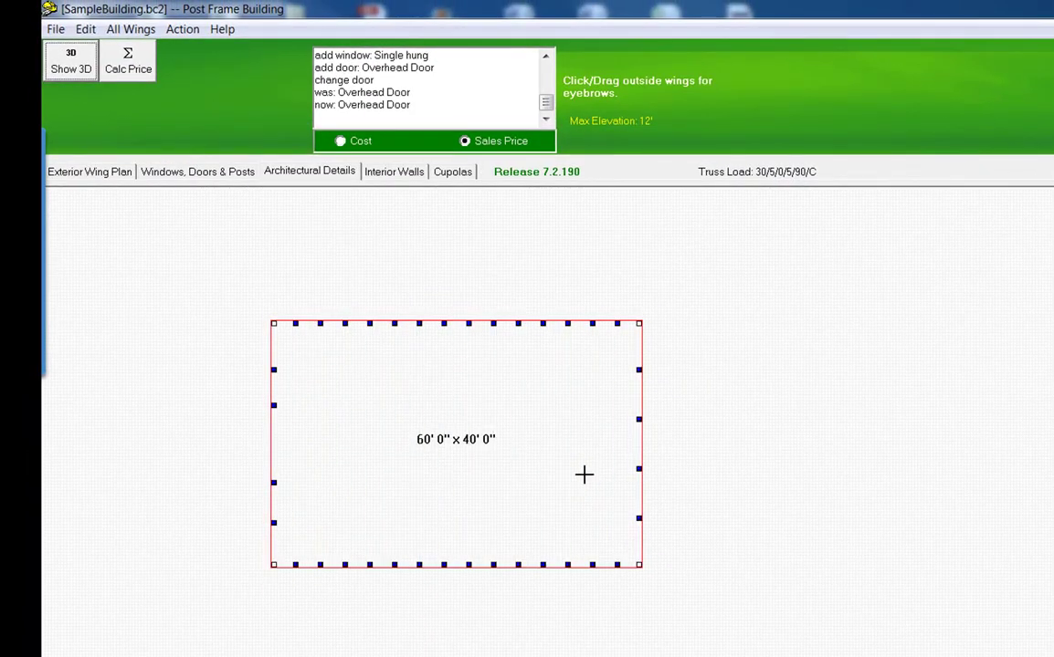
Step: Calculate the building's sales price and highlight the TOTAL line in the results
left_click(132, 66)
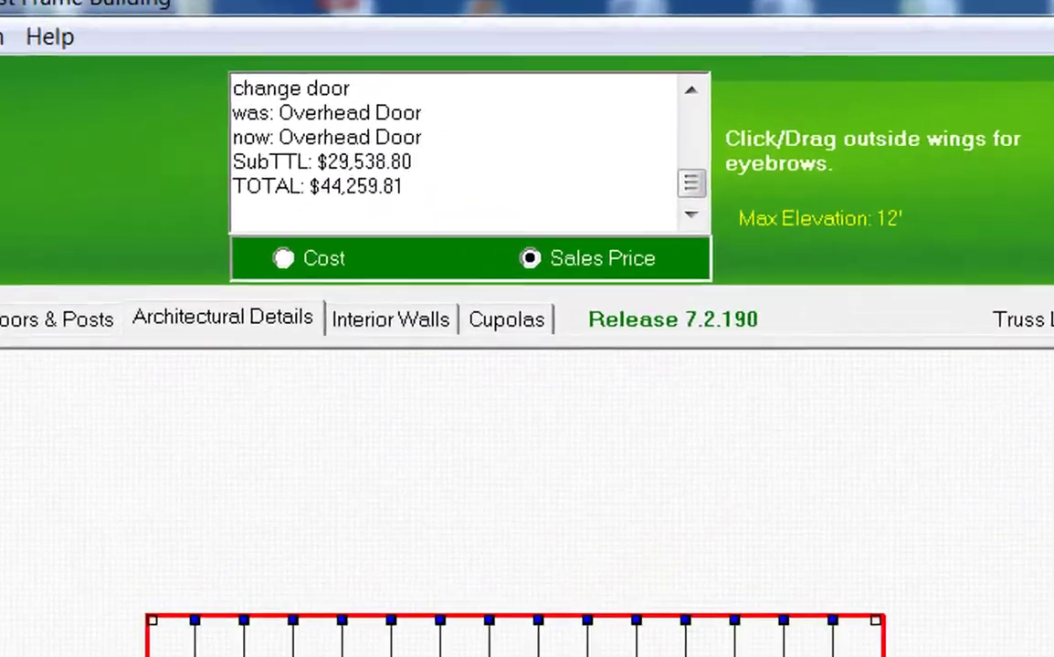
left_click_drag(404, 223, 187, 225)
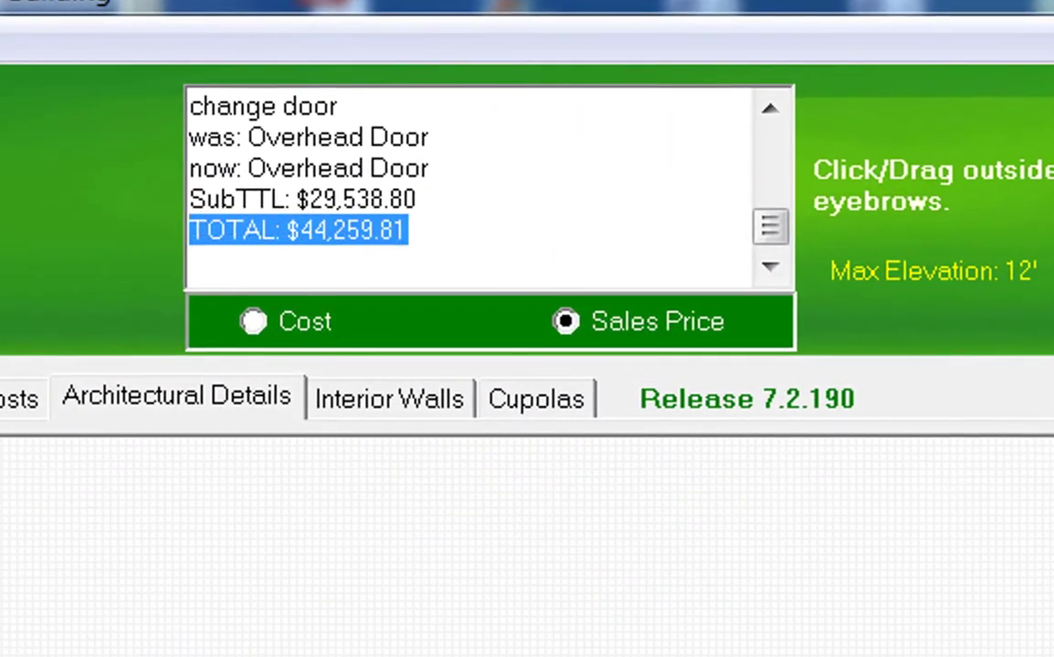
Step: Create the selected construction drawings: post/column layout, elevation plan, lumber application detail by wall and wall cross section detail
left_click(7, 71)
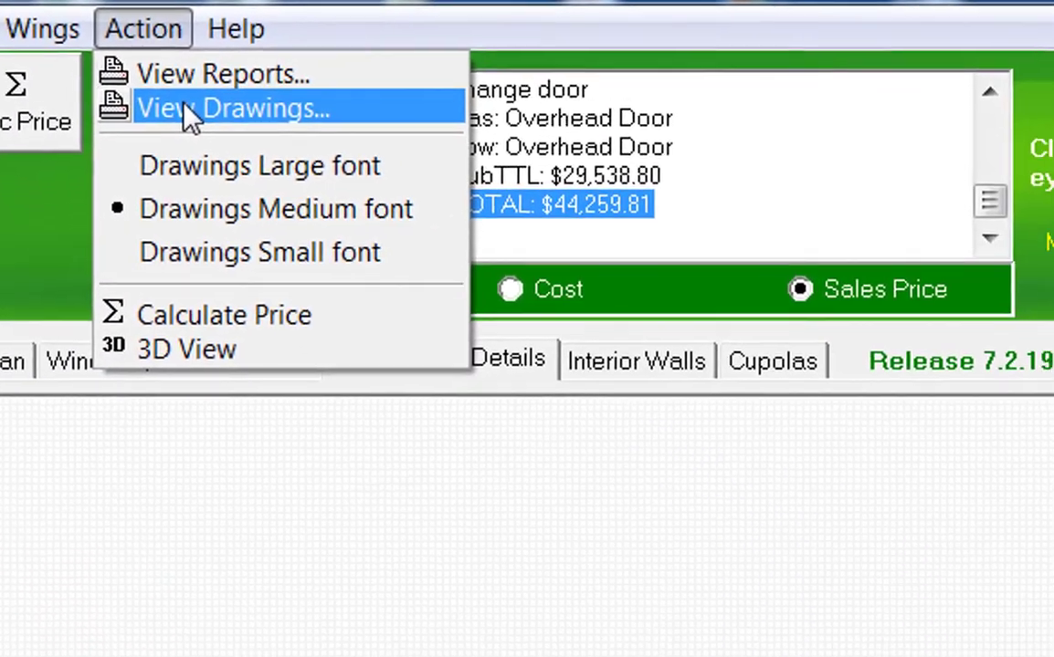
left_click(232, 177)
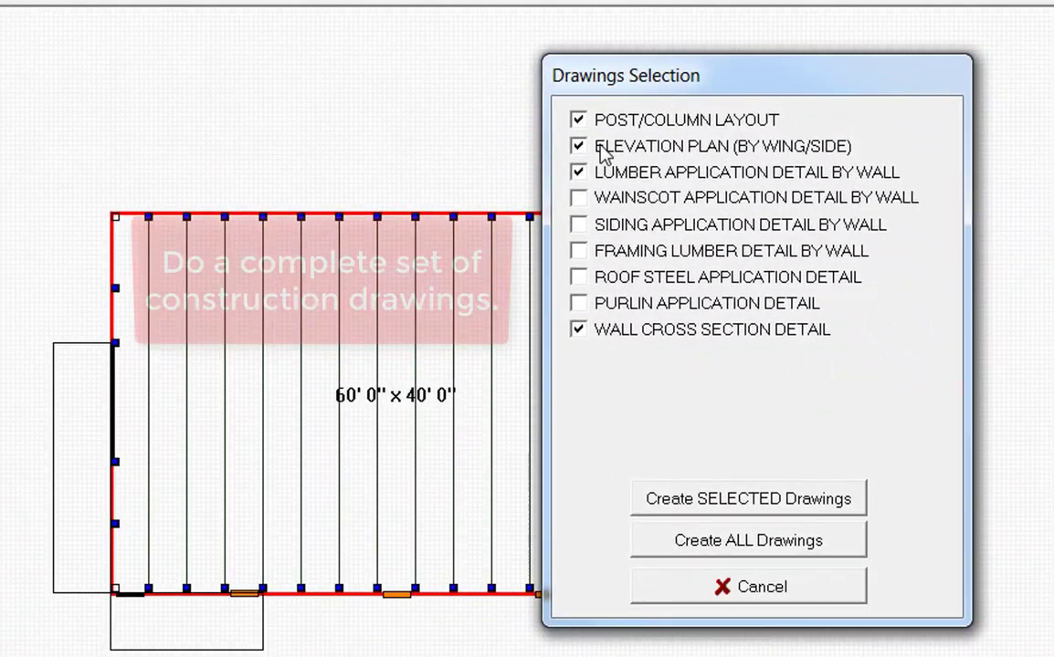
left_click(730, 507)
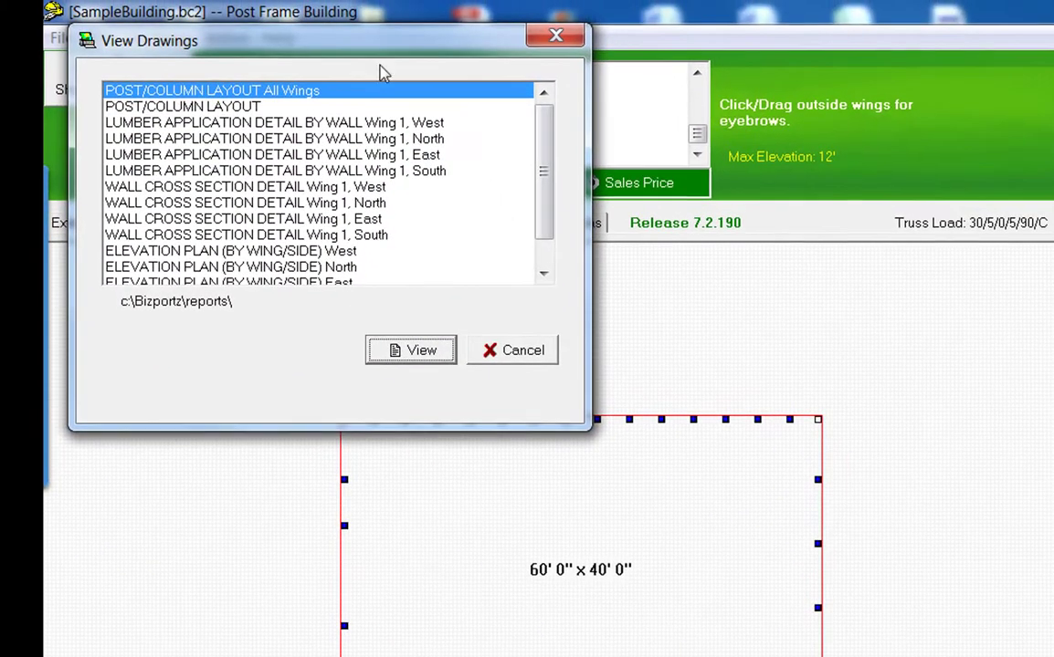
Step: View the POST/COLUMN LAYOUT All Wings drawing fitted to the page, and close the viewer and the drawings list
left_click(422, 354)
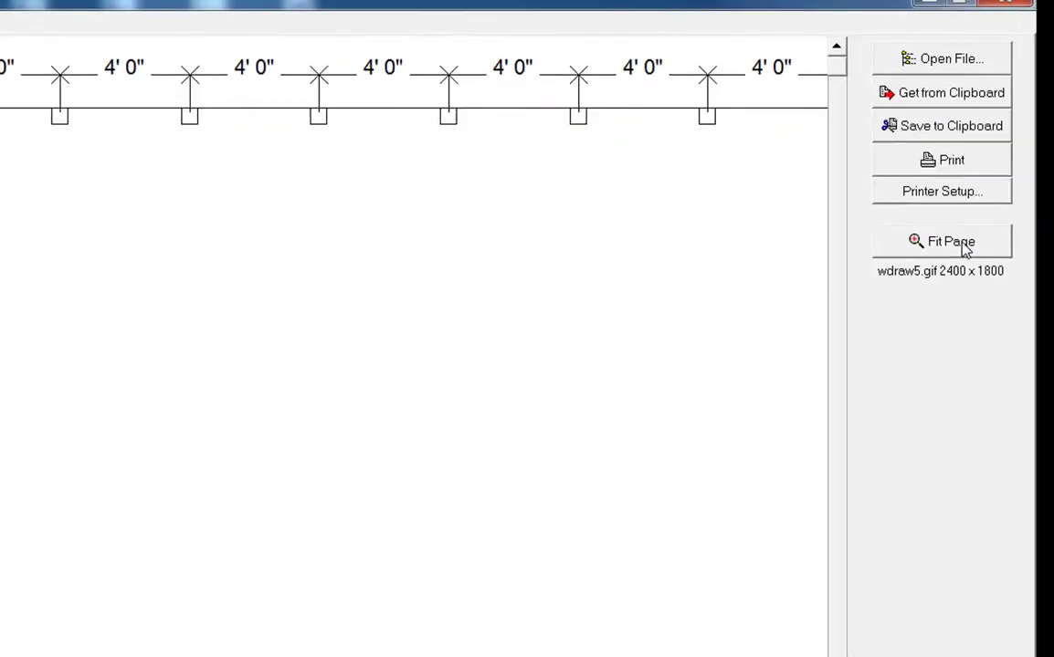
left_click(792, 406)
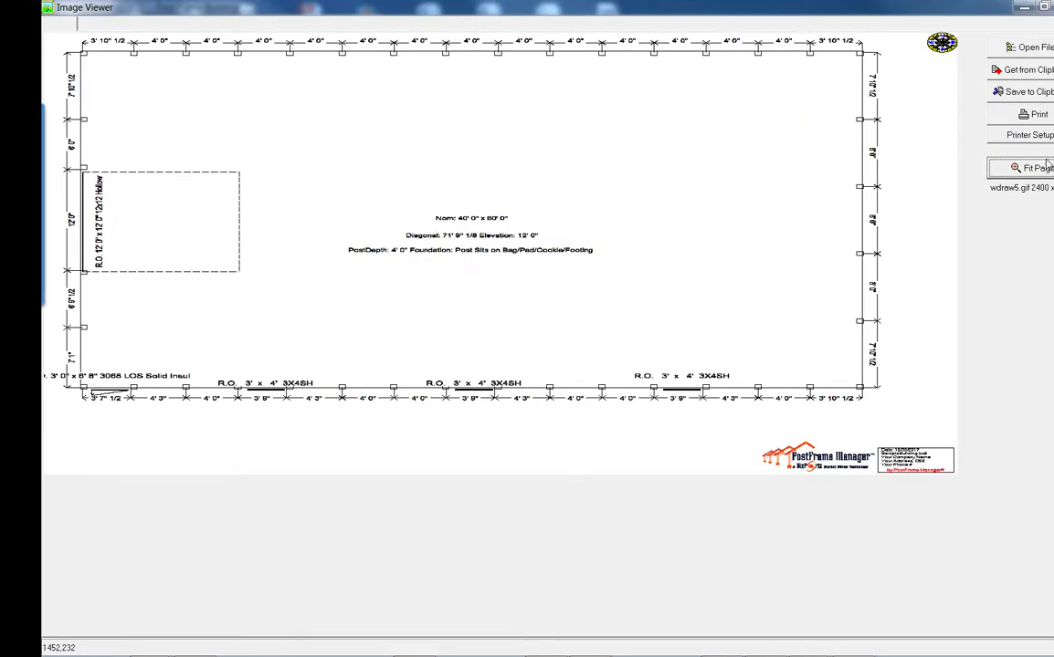
left_click(1053, 7)
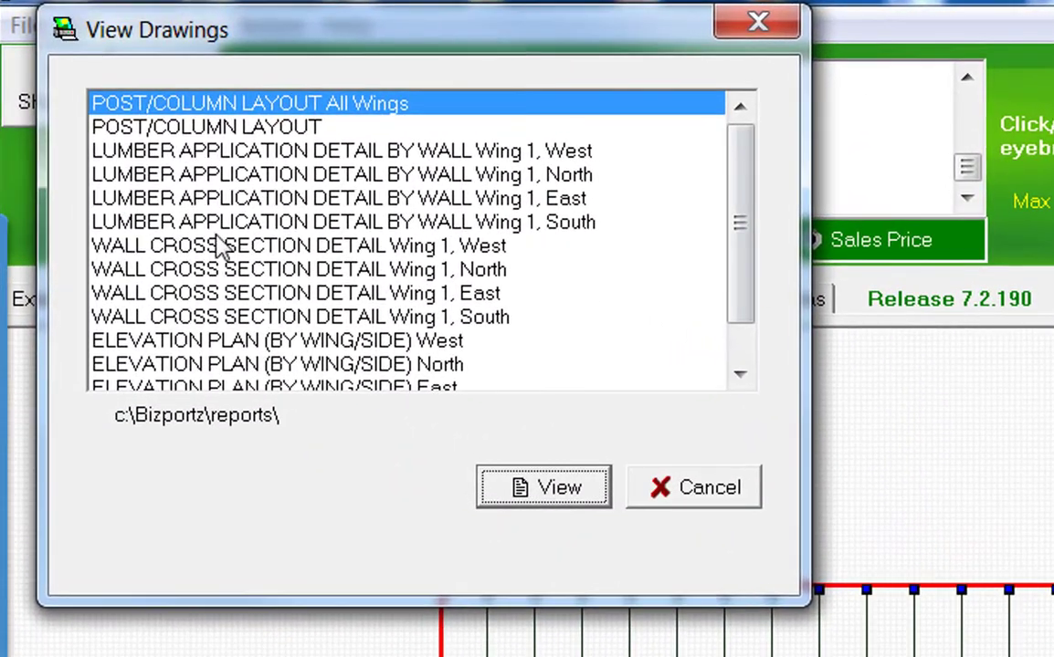
left_click(696, 490)
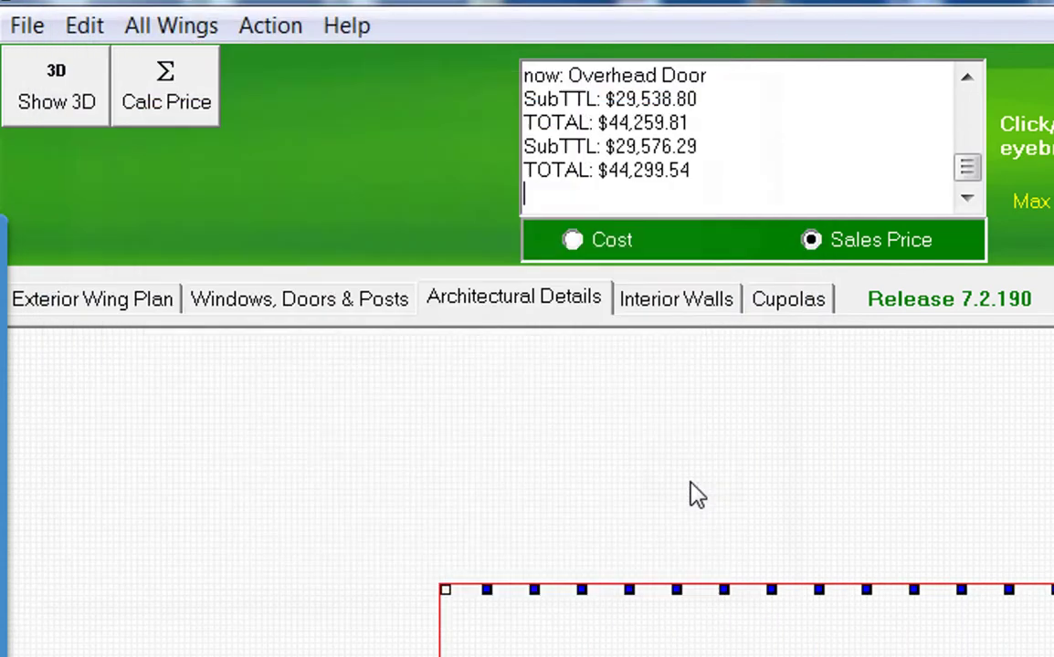
Step: Open the report generator, confirming that the 3D screenshots were done, and generate the customer quote
left_click(267, 28)
left_click(304, 73)
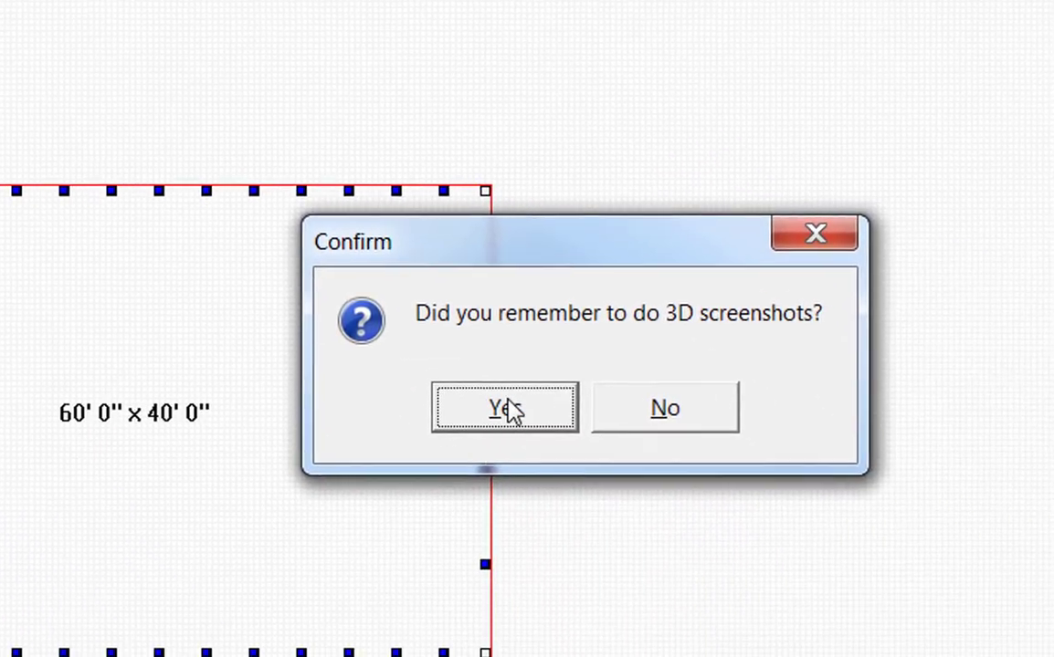
left_click(503, 406)
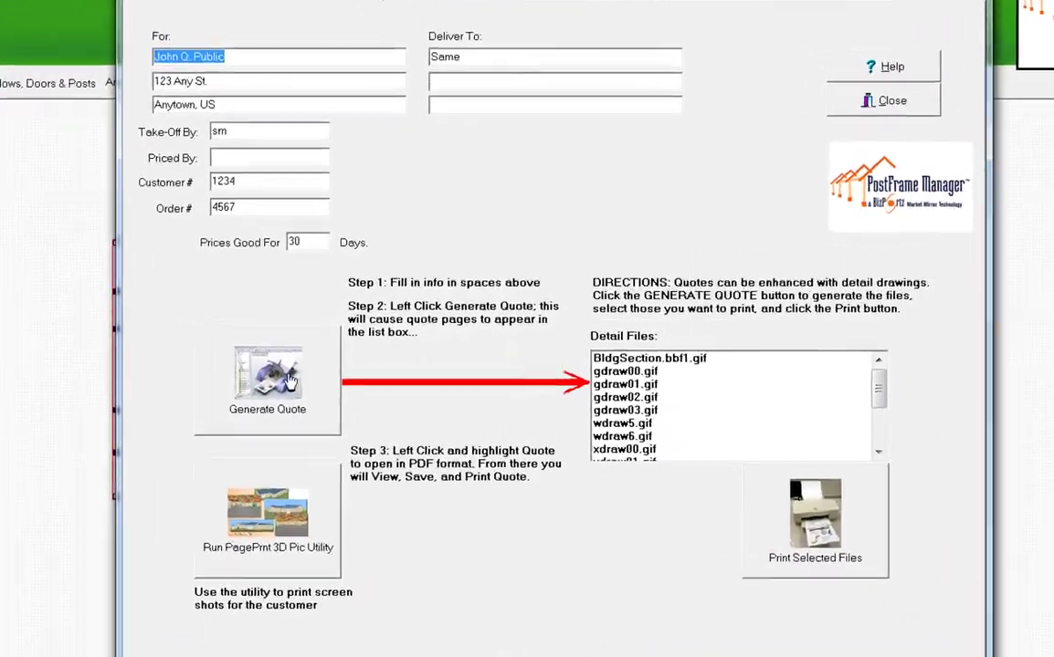
left_click(265, 387)
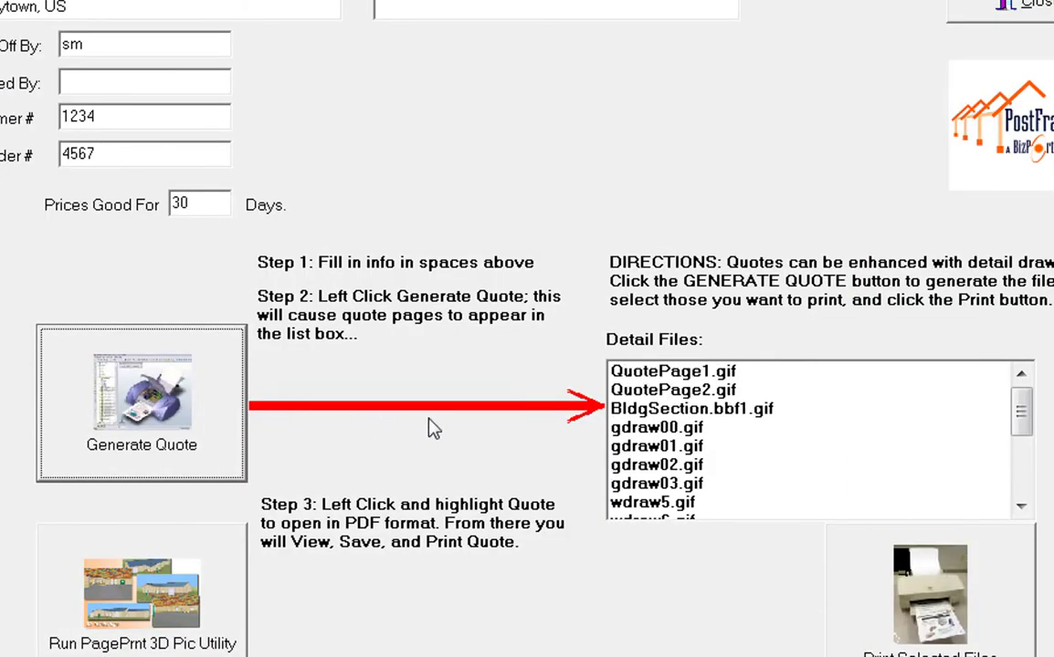
Step: Output QuotePage1.gif, QuotePage2.gif and BldgSection.bbf1.gif as a PDF quote and read through the project quotation
left_click_drag(671, 372, 677, 413)
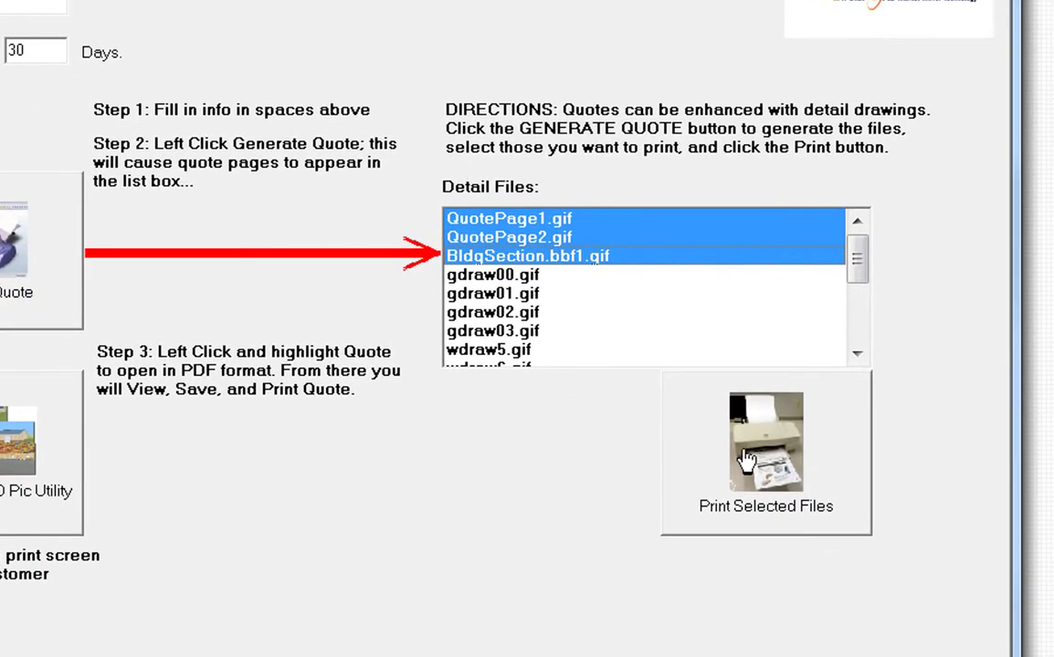
left_click(747, 459)
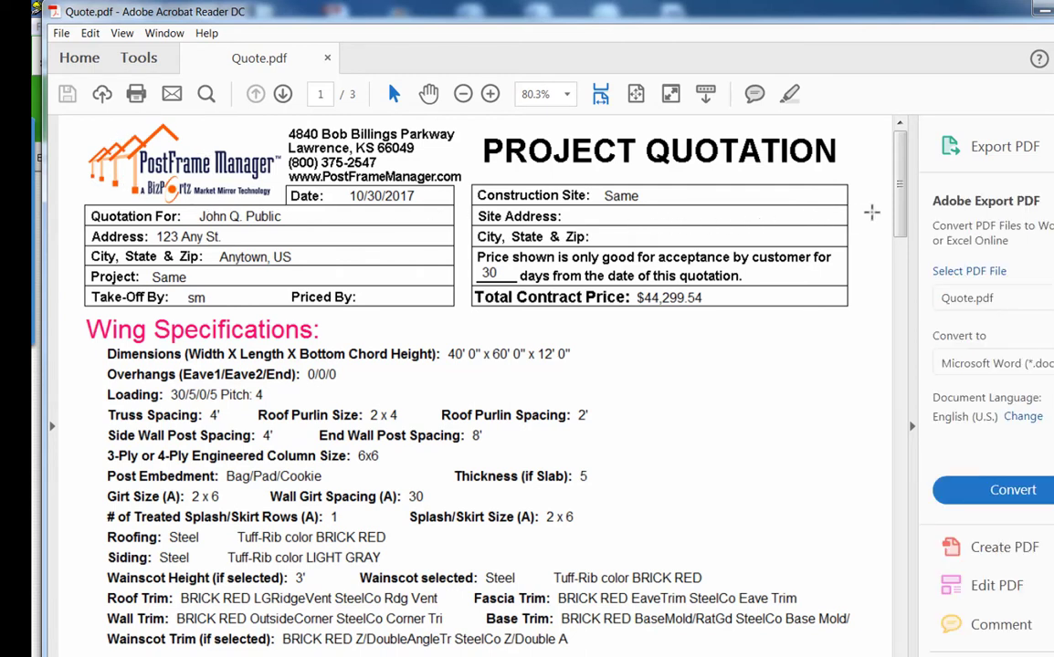
left_click_drag(901, 217, 913, 653)
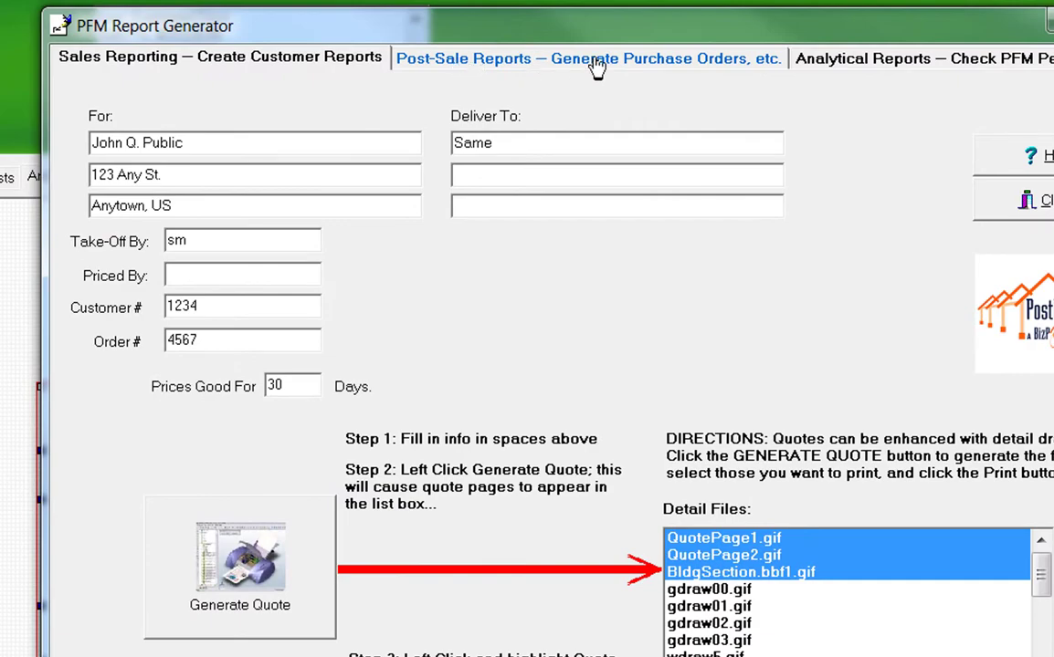
Step: Generate the post-sale reports and open HTML-SampleBuilding-AUDIT.htm
left_click(647, 64)
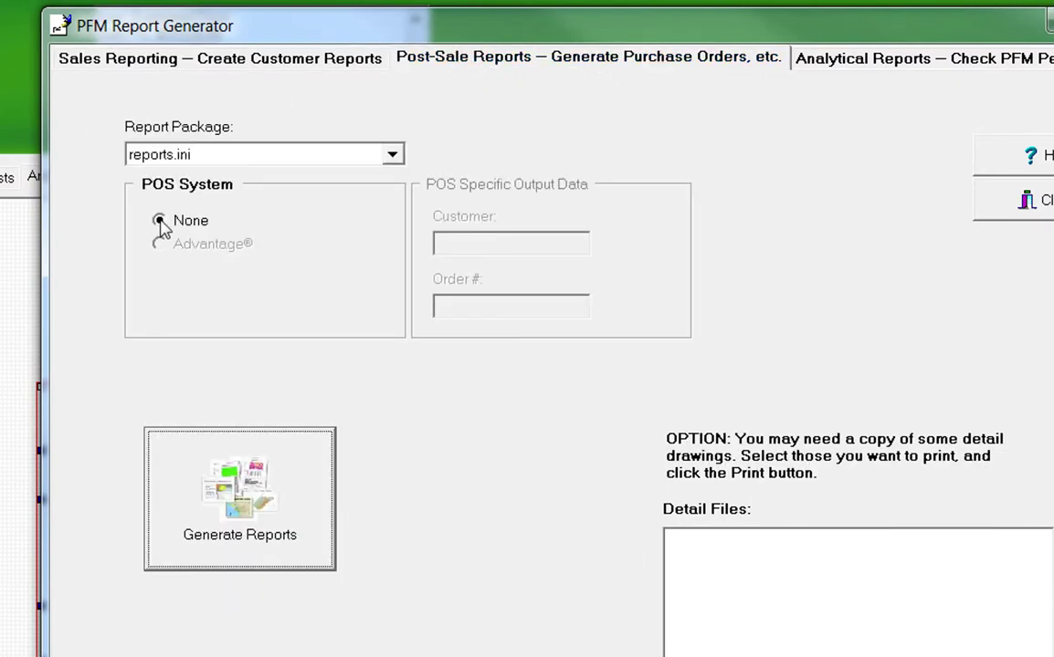
left_click(227, 489)
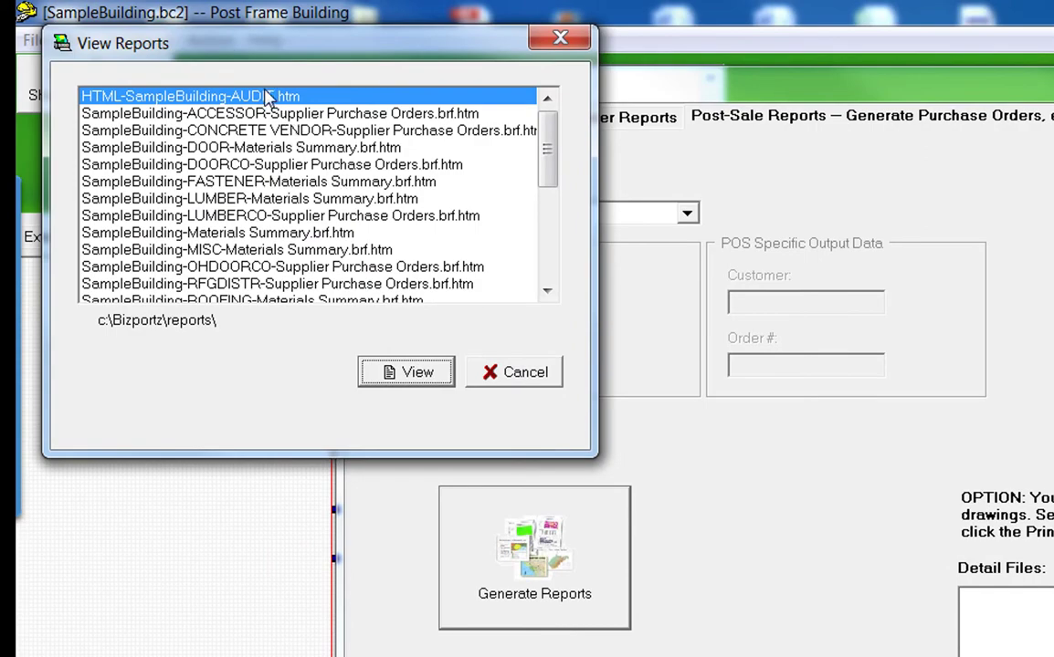
left_click(443, 374)
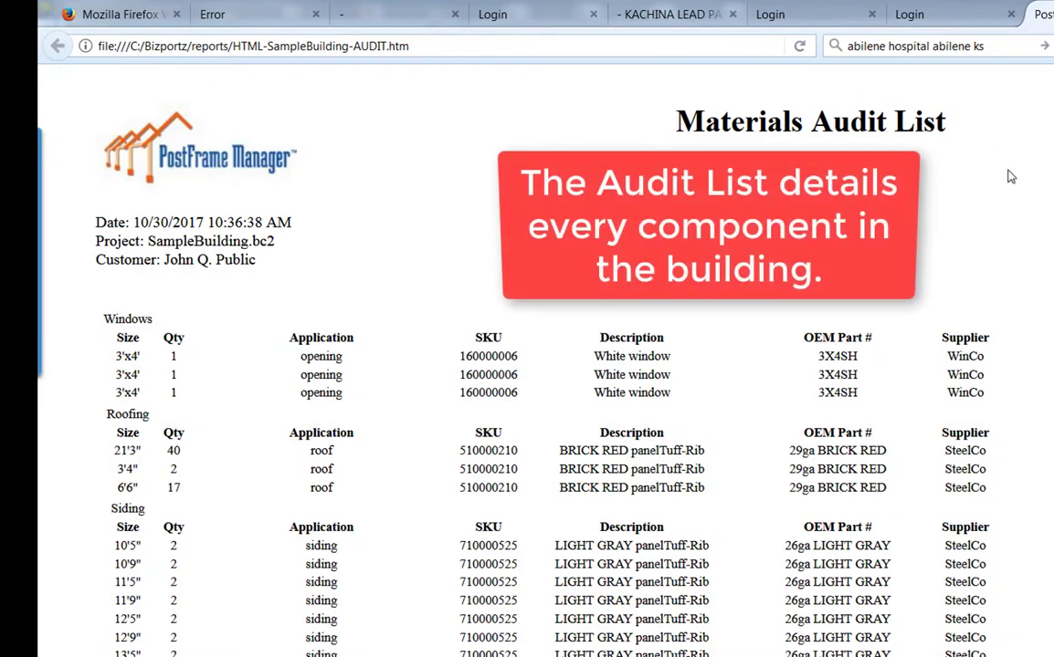
Step: Examine the Materials Audit List from windows, roofing and siding through fasteners, trusses, doors, trim and lumber
scroll(527, 366, "down", 6)
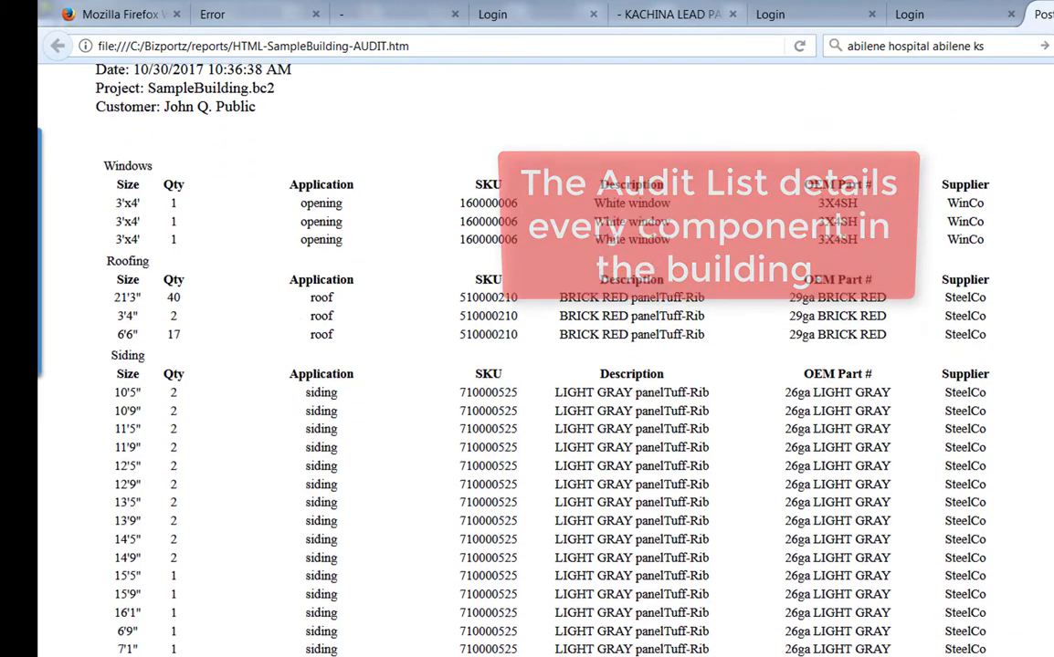
scroll(526, 365, "down", 3)
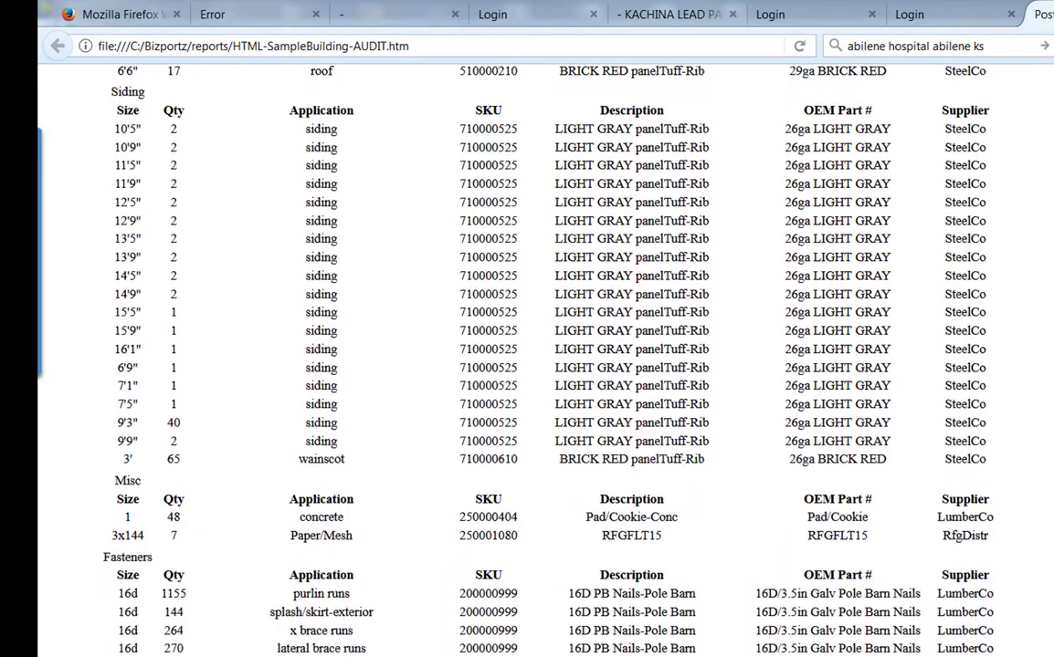
scroll(527, 365, "down", 9)
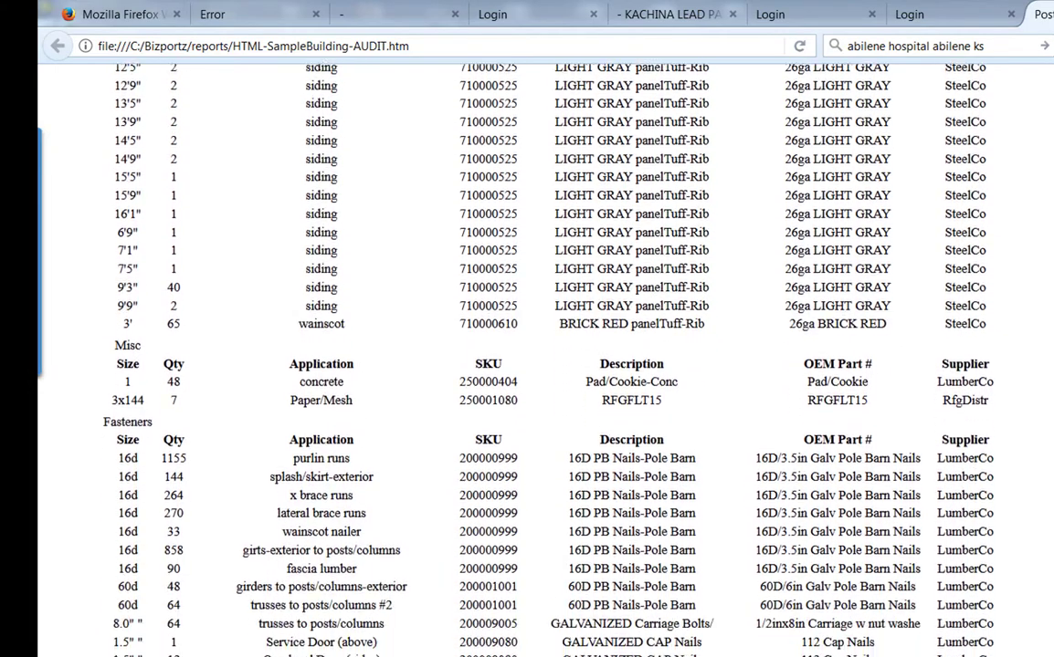
scroll(527, 365, "down", 10)
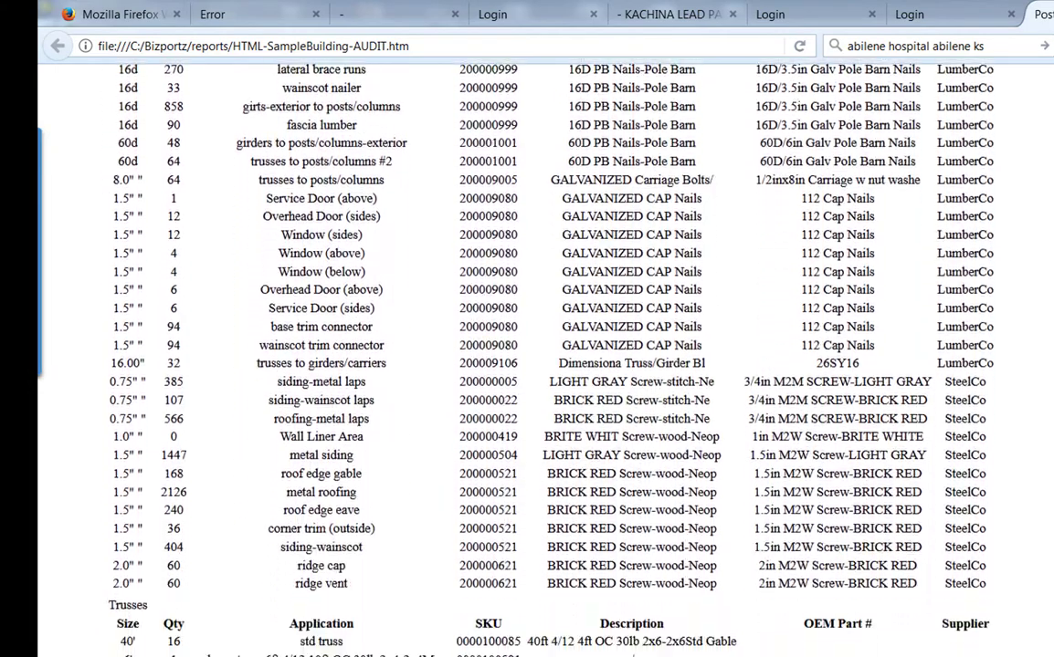
scroll(526, 365, "down", 6)
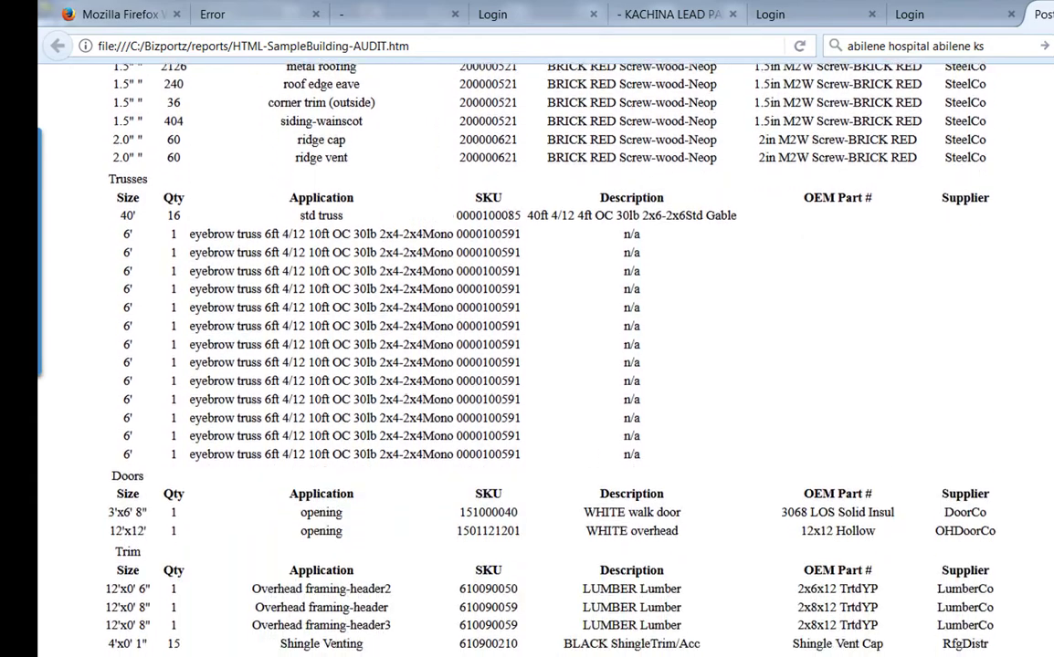
scroll(527, 365, "down", 5)
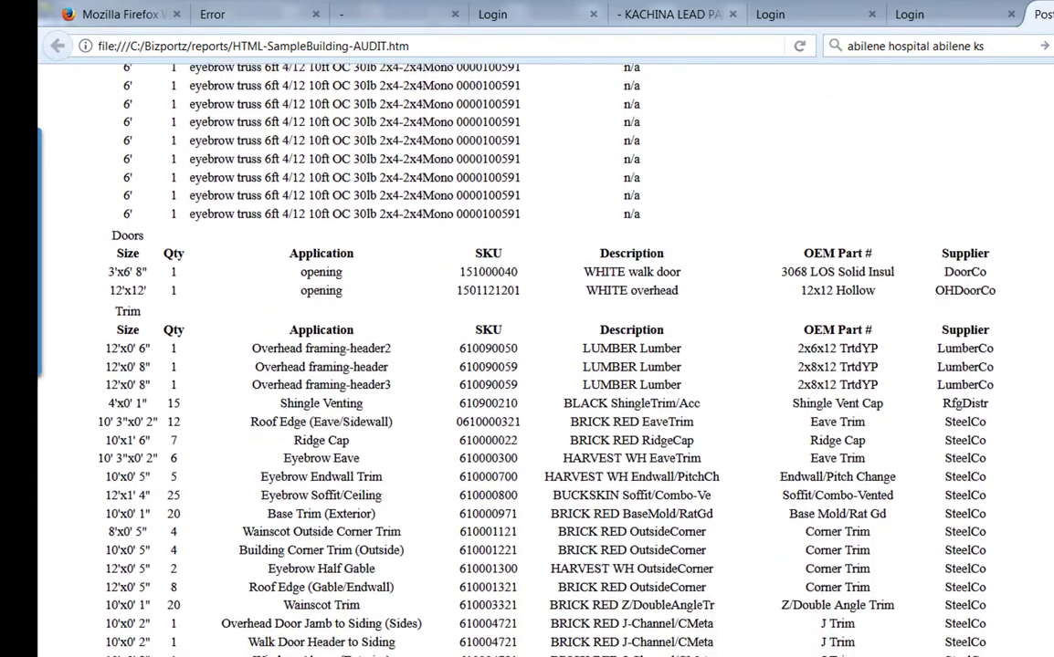
scroll(527, 365, "down", 8)
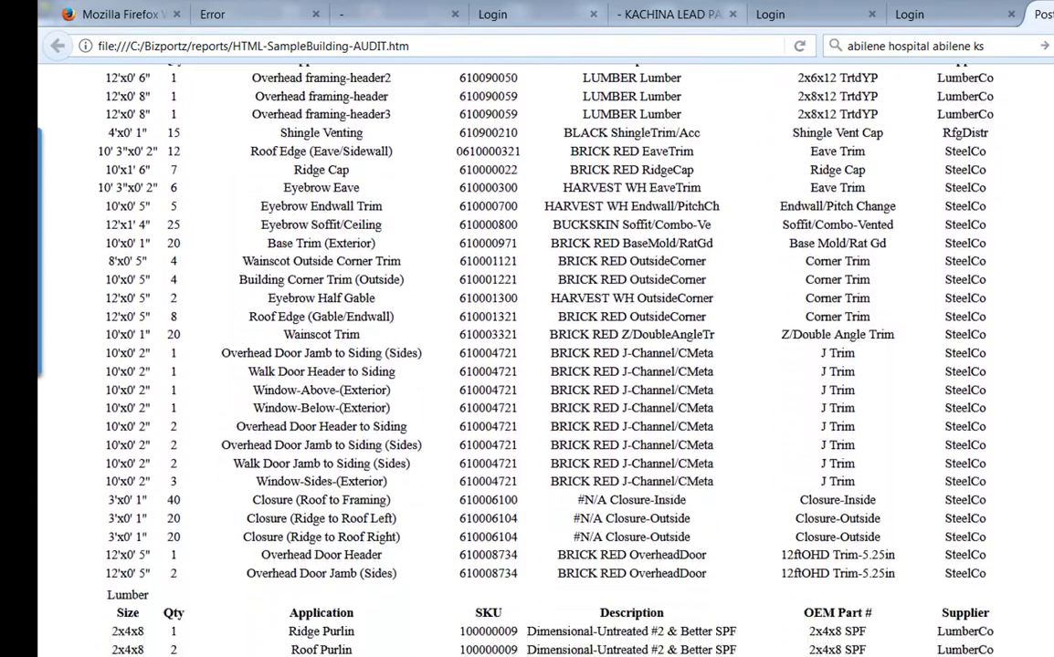
scroll(526, 365, "down", 6)
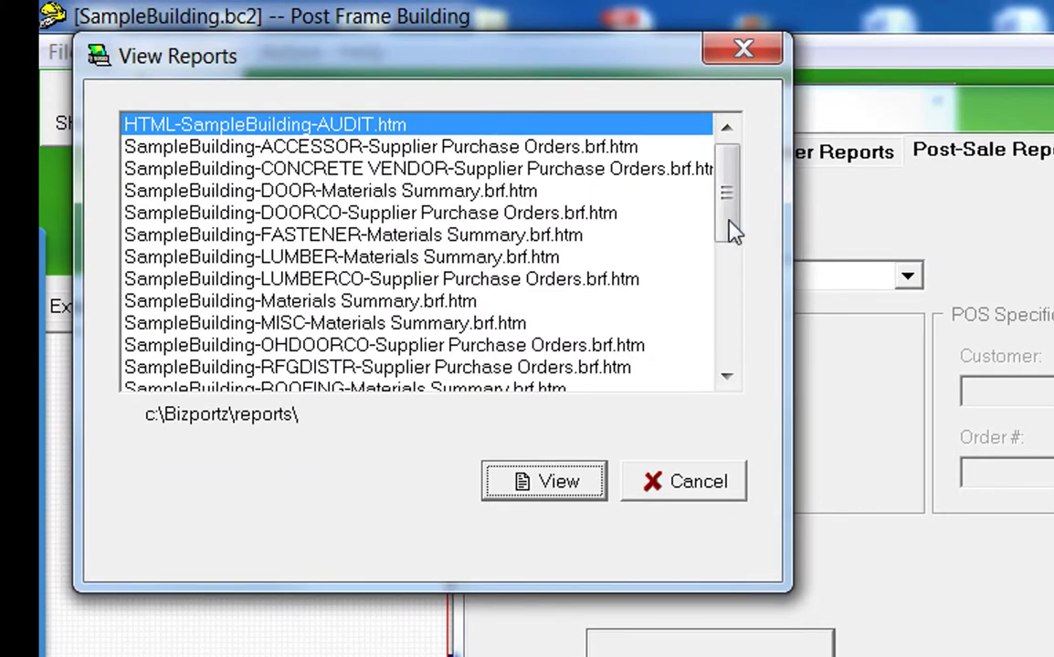
Step: Open the SampleBuilding-STEELCO-Supplier Purchase Orders report and read through its purchase order listing
left_click_drag(729, 212, 731, 246)
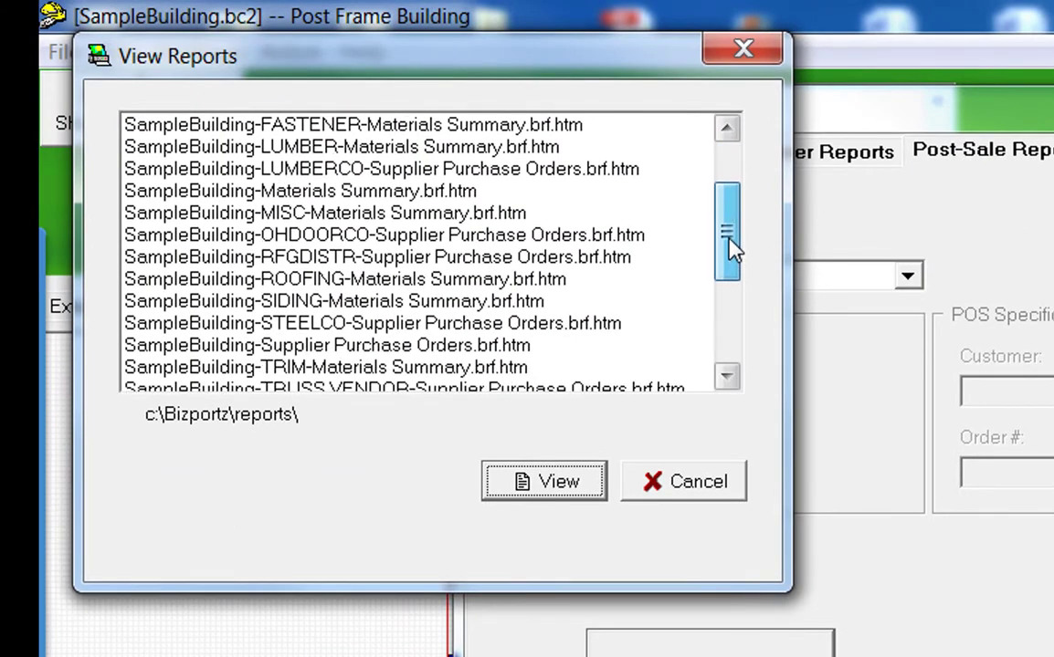
left_click(472, 325)
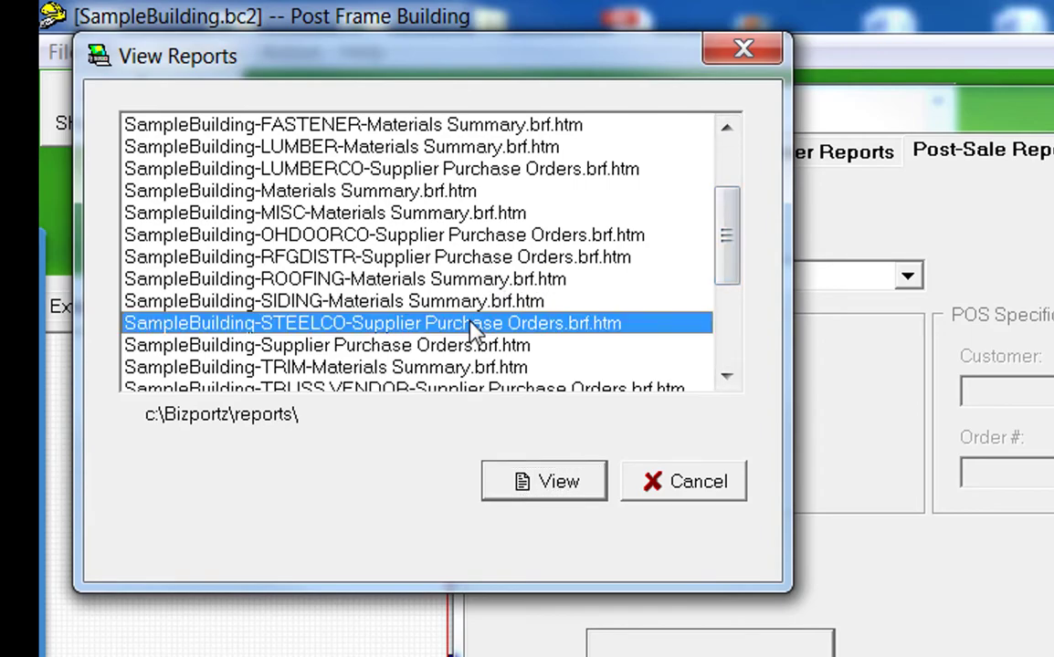
left_click(538, 482)
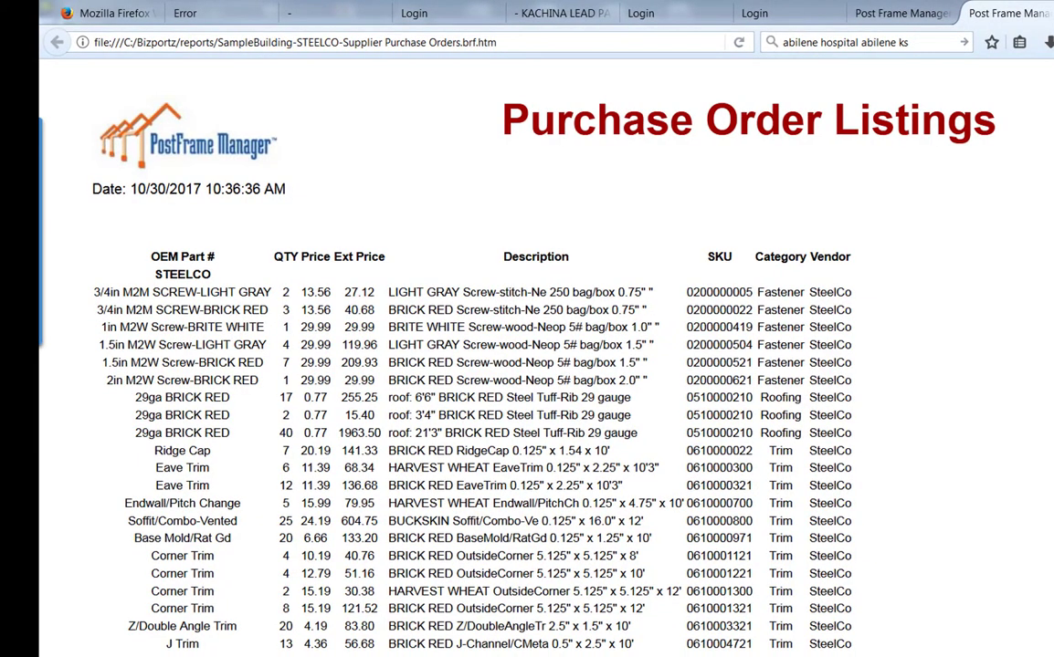
scroll(493, 366, "down", 3)
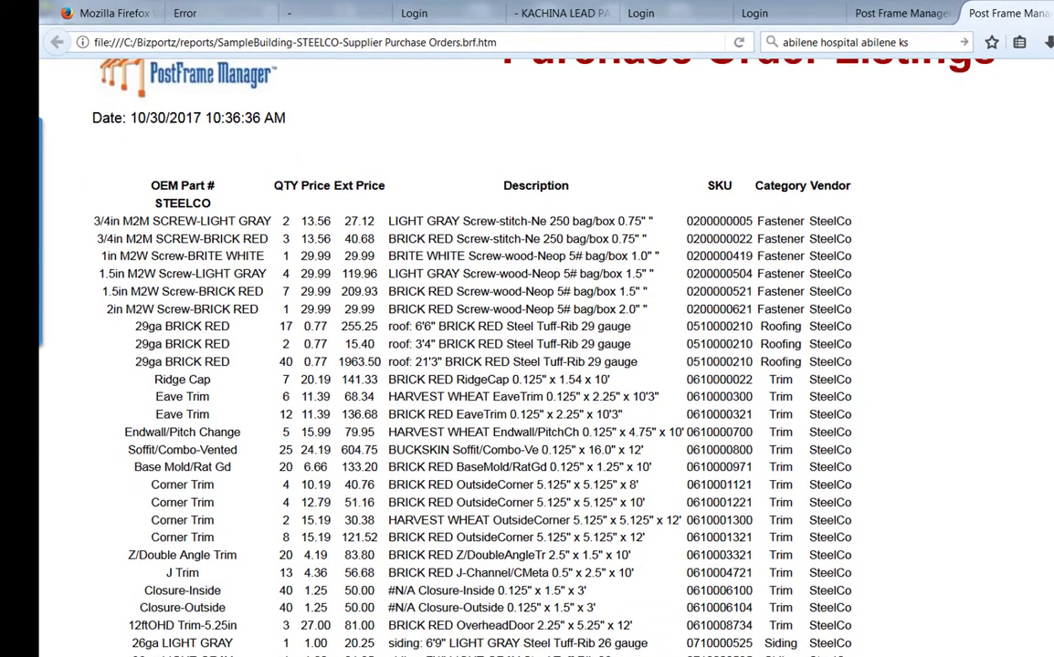
scroll(493, 365, "down", 4)
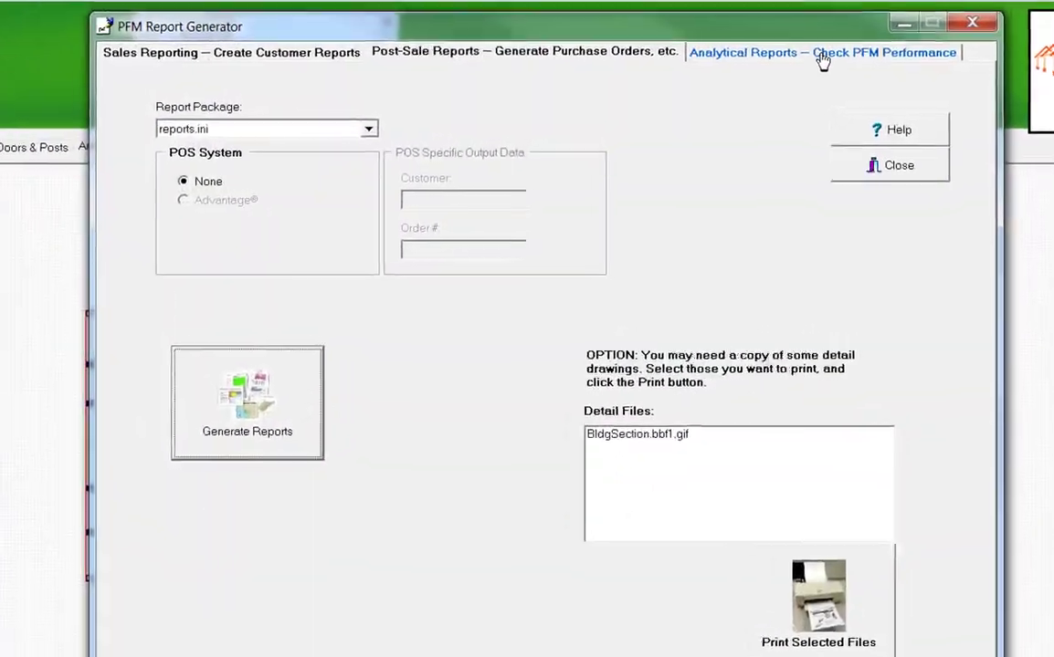
Step: Review the analytical reports for bill of materials, cost analysis, lumber application and labor listing, and close the report generator
left_click(823, 60)
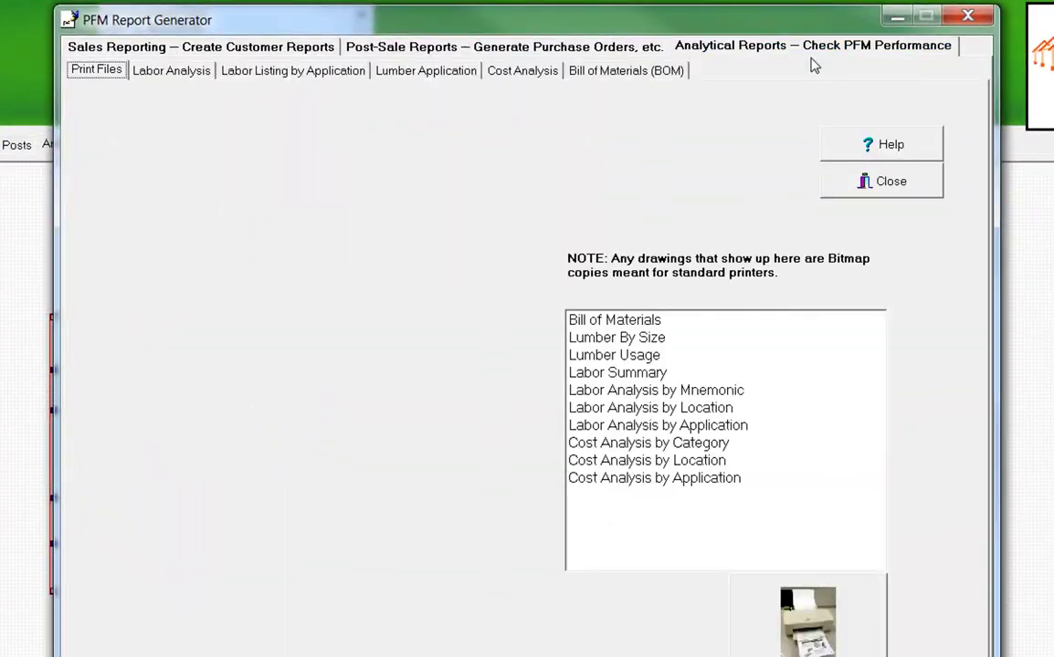
left_click(624, 76)
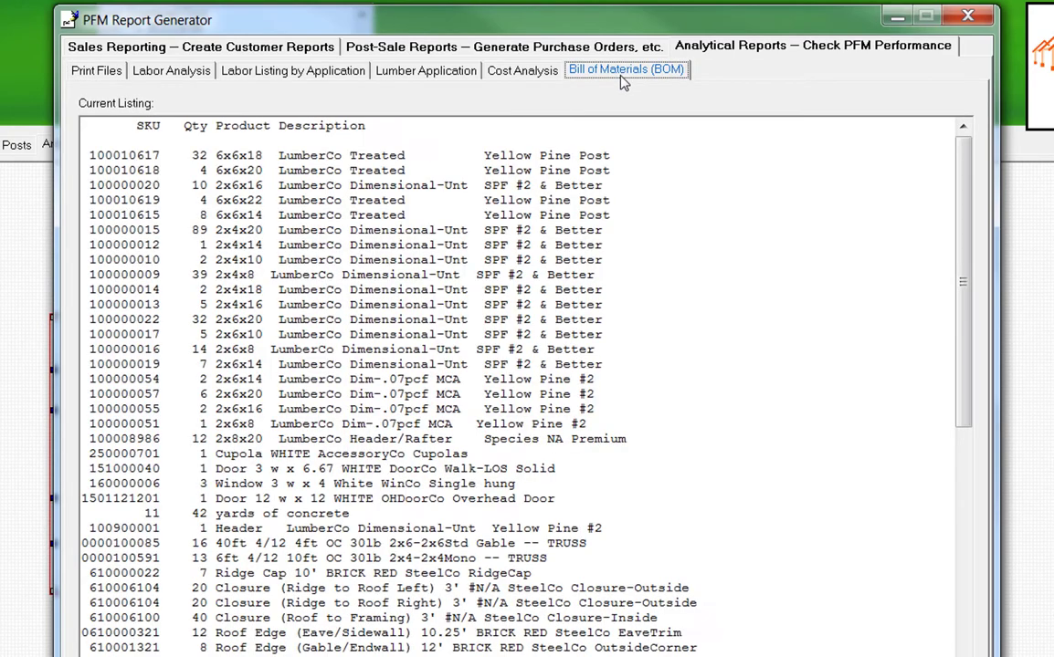
left_click(526, 71)
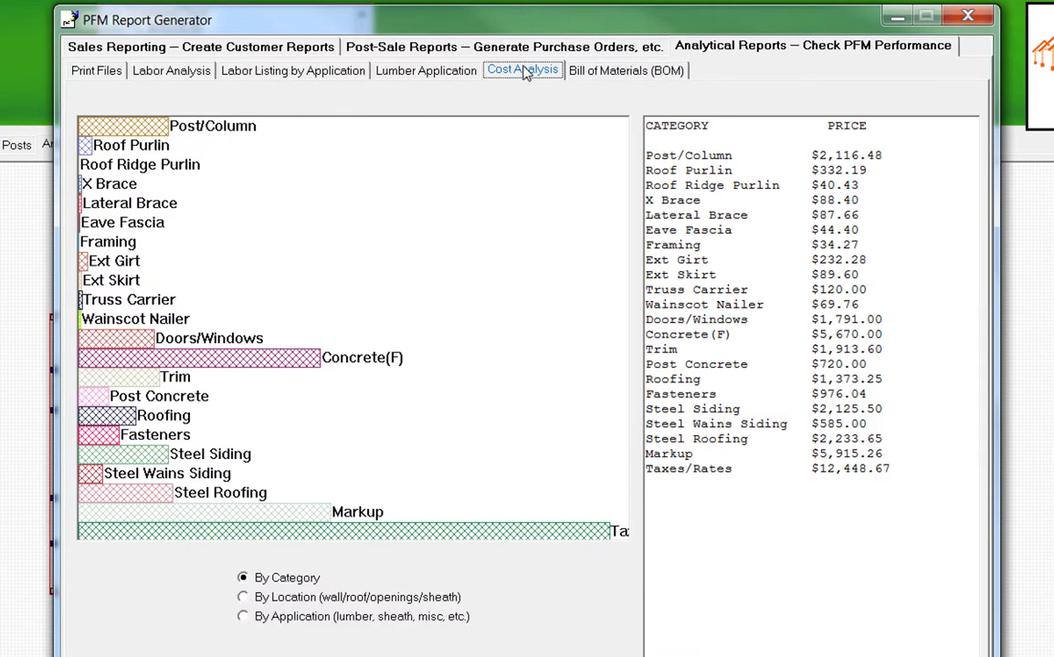
left_click(461, 73)
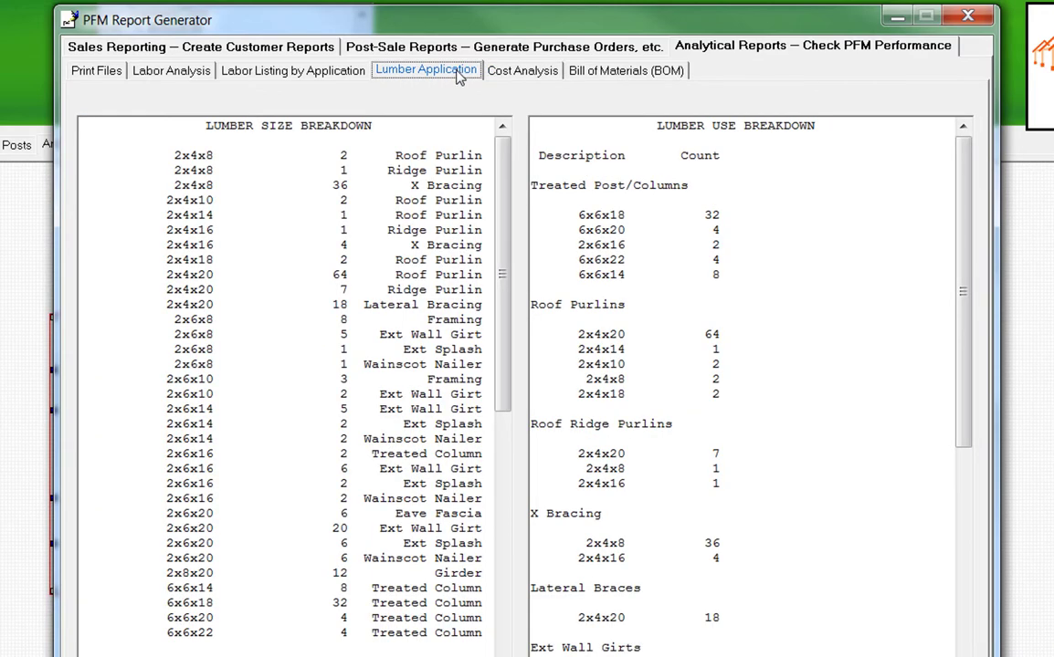
left_click(324, 73)
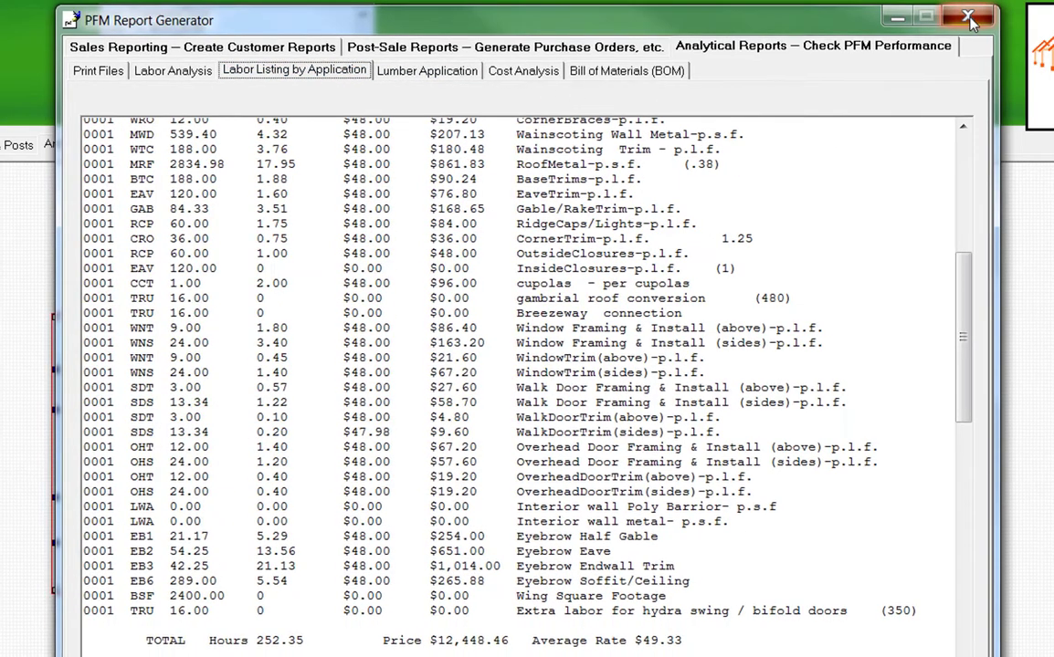
left_click(969, 16)
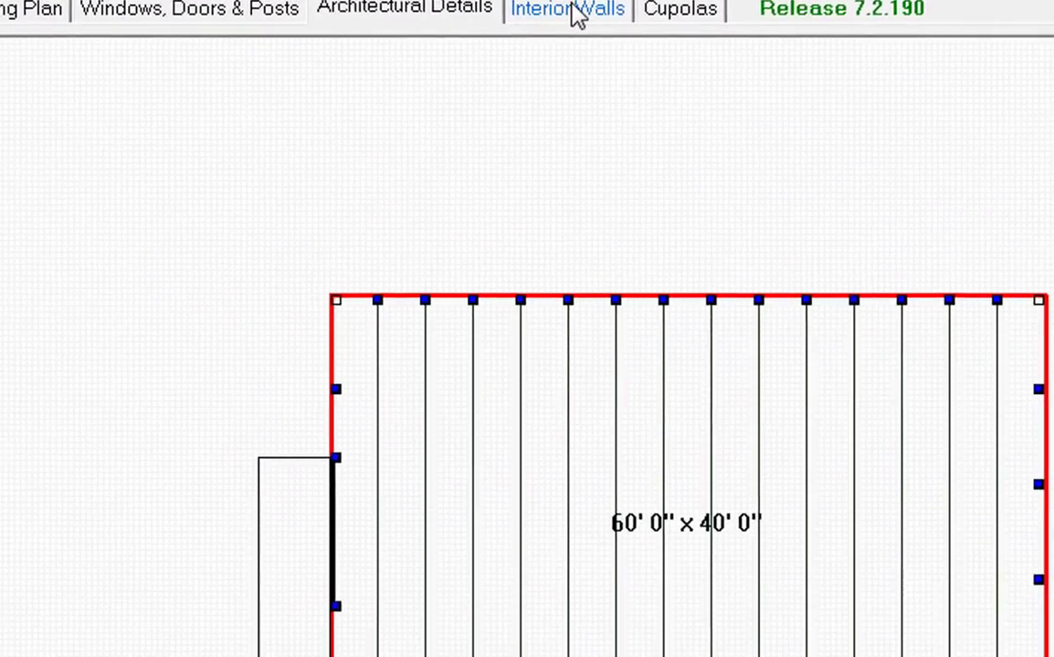
Step: Draw an interior wall across the building's full depth and a perpendicular one from its middle to the east end wall, then open the second wall's options
left_click(594, 35)
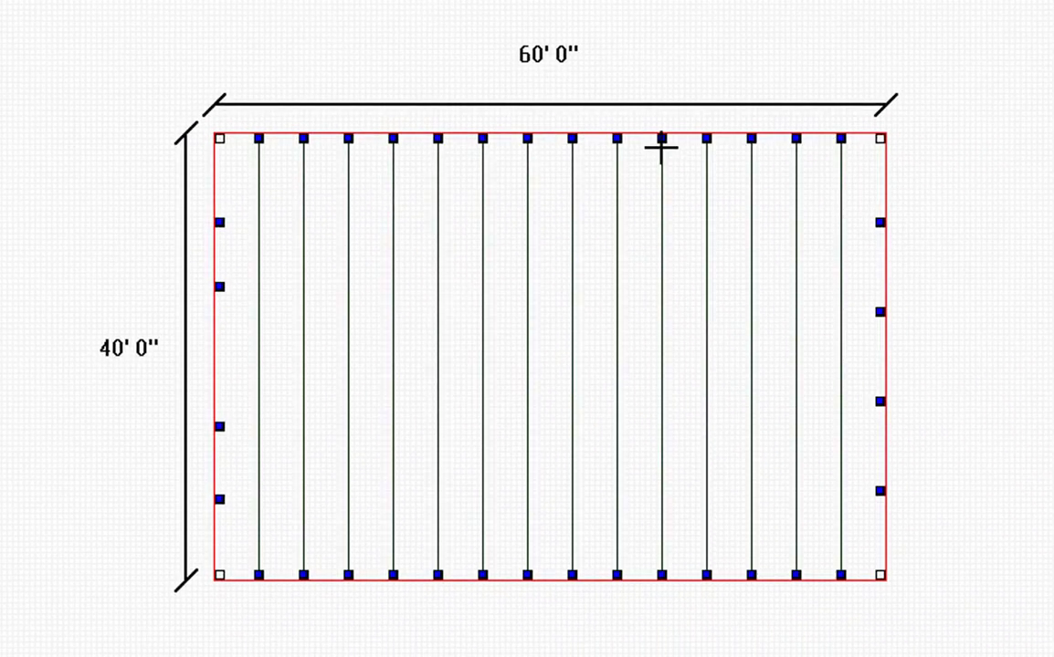
left_click_drag(659, 190, 645, 489)
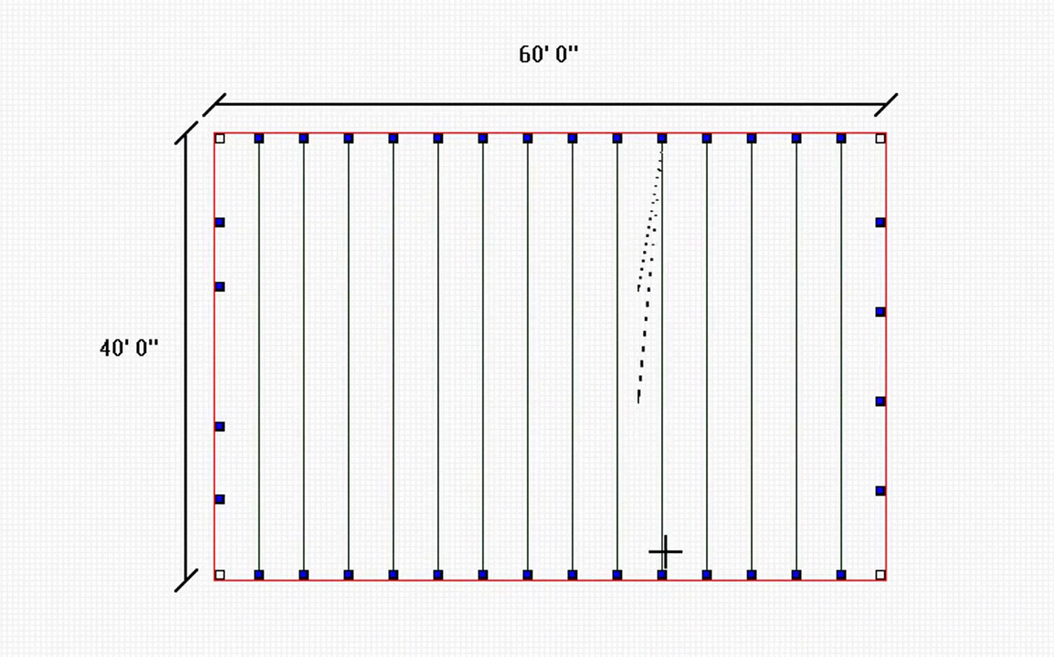
left_click_drag(666, 552, 662, 575)
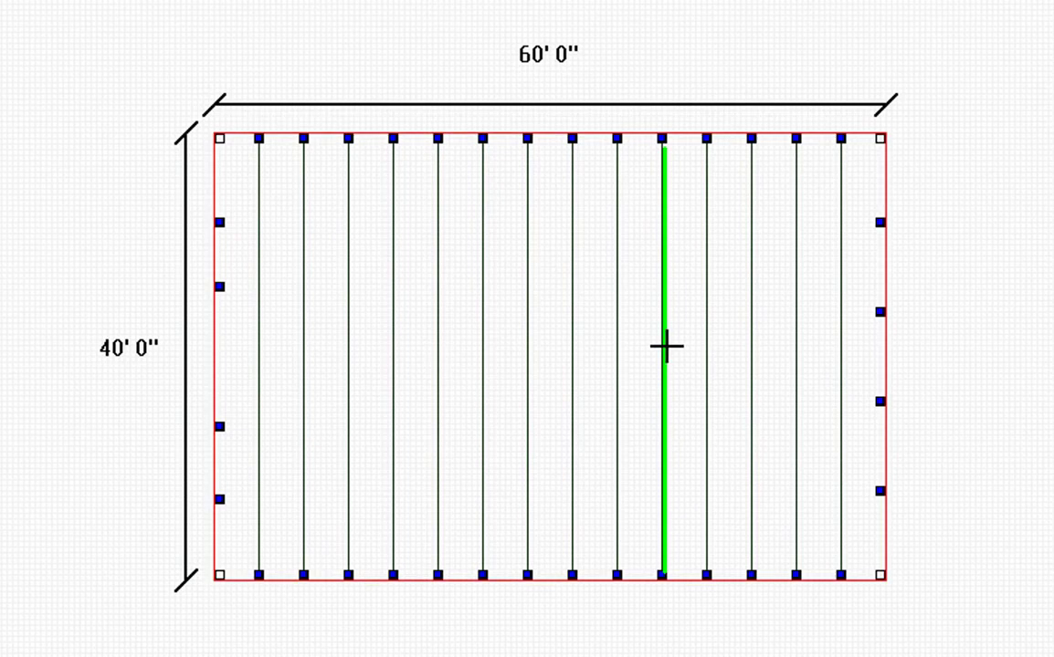
left_click_drag(665, 348, 882, 348)
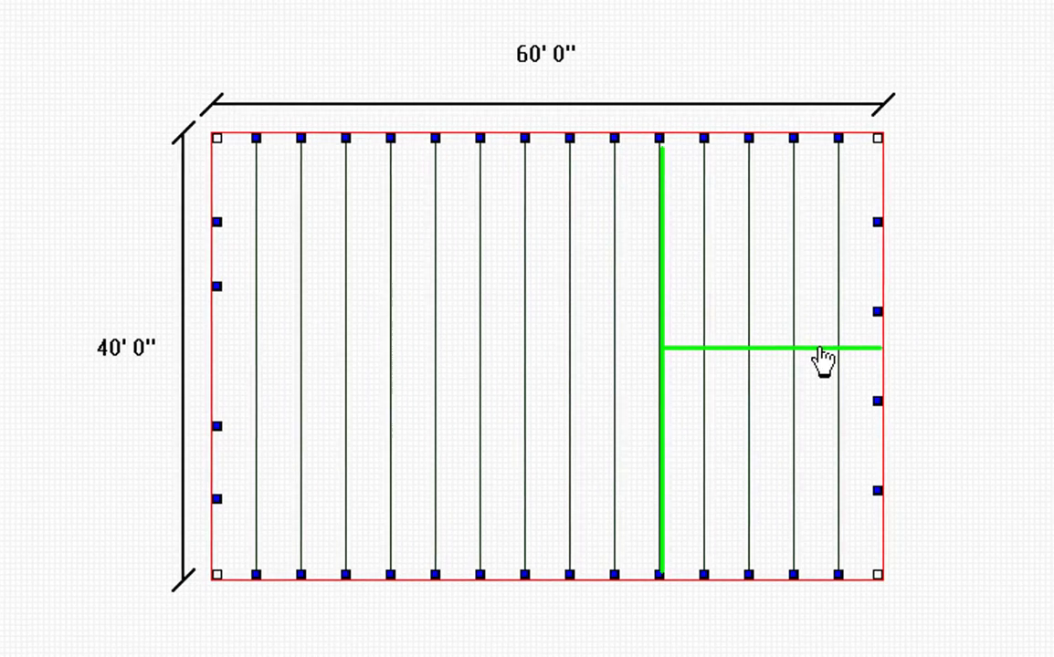
right_click(658, 338)
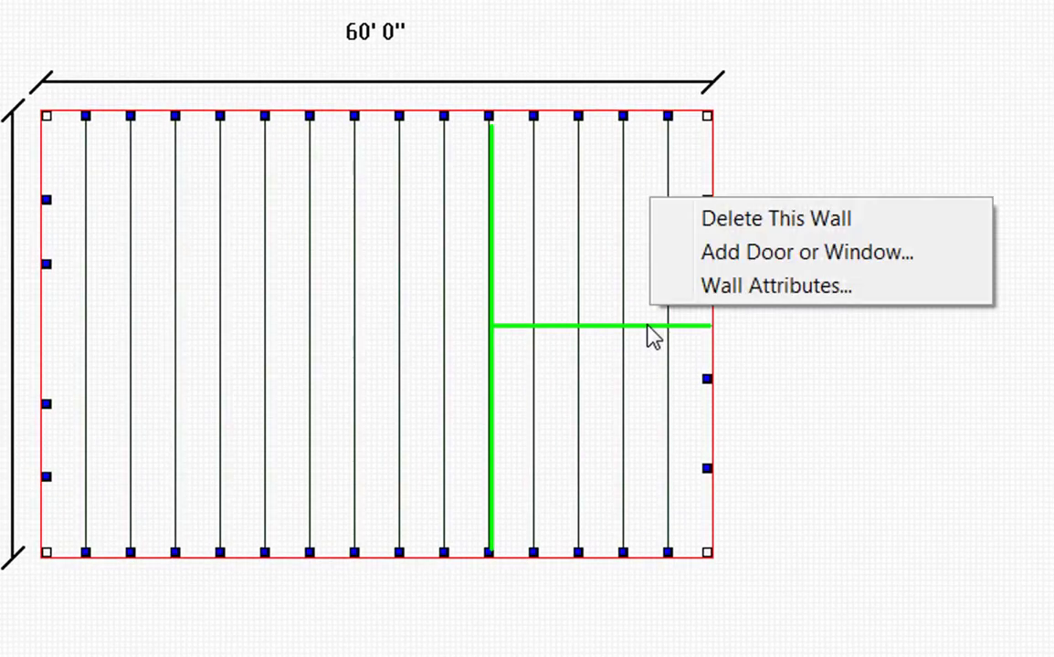
left_click(764, 263)
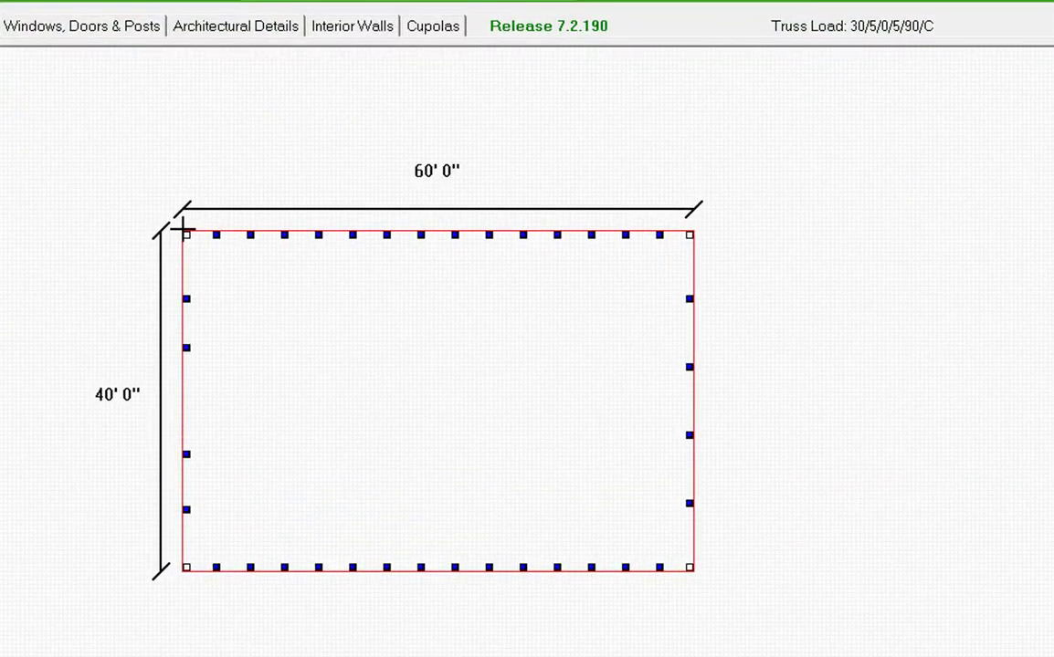
Step: Add a 48' by 12' wing along the north wall from the northwest corner, with a Mono (Lean-To) roofline at pitch 4
left_click_drag(182, 227, 590, 128)
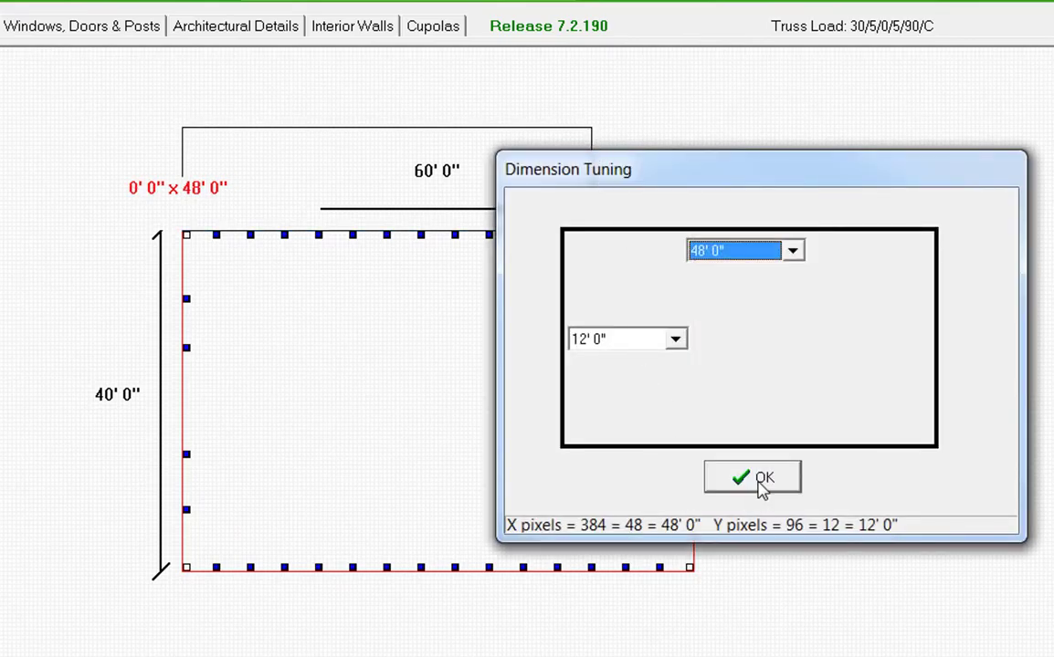
left_click(760, 480)
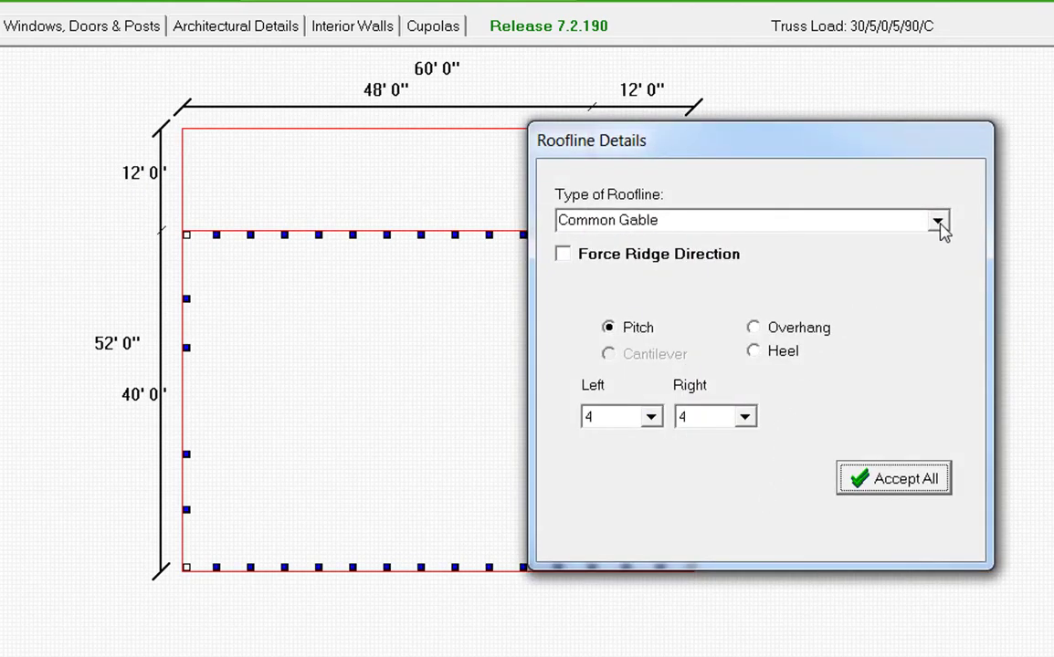
left_click(937, 221)
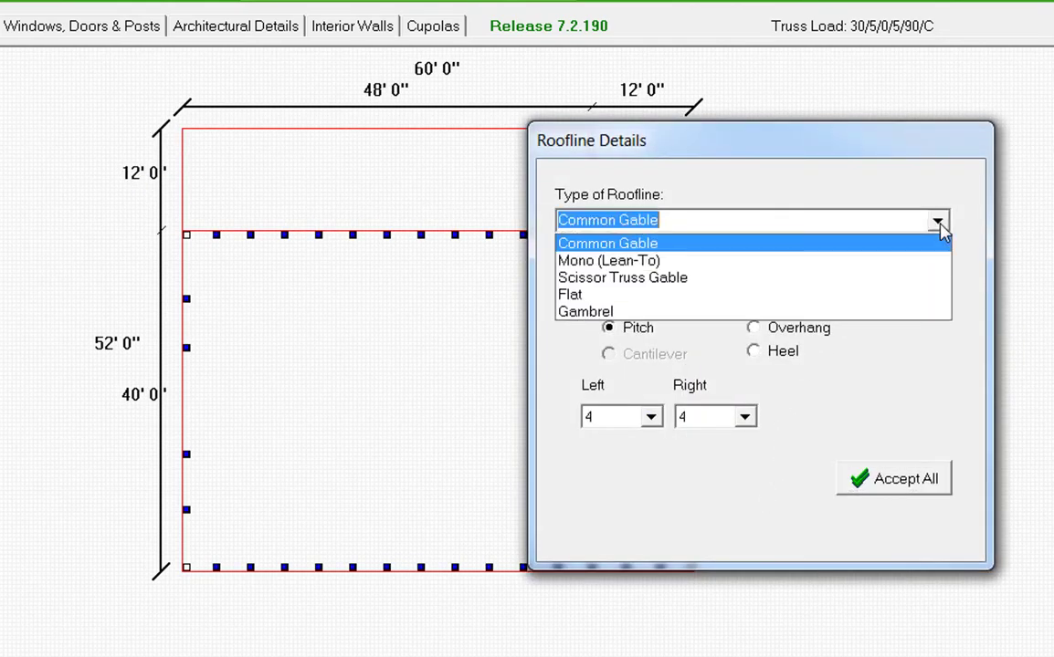
left_click(643, 262)
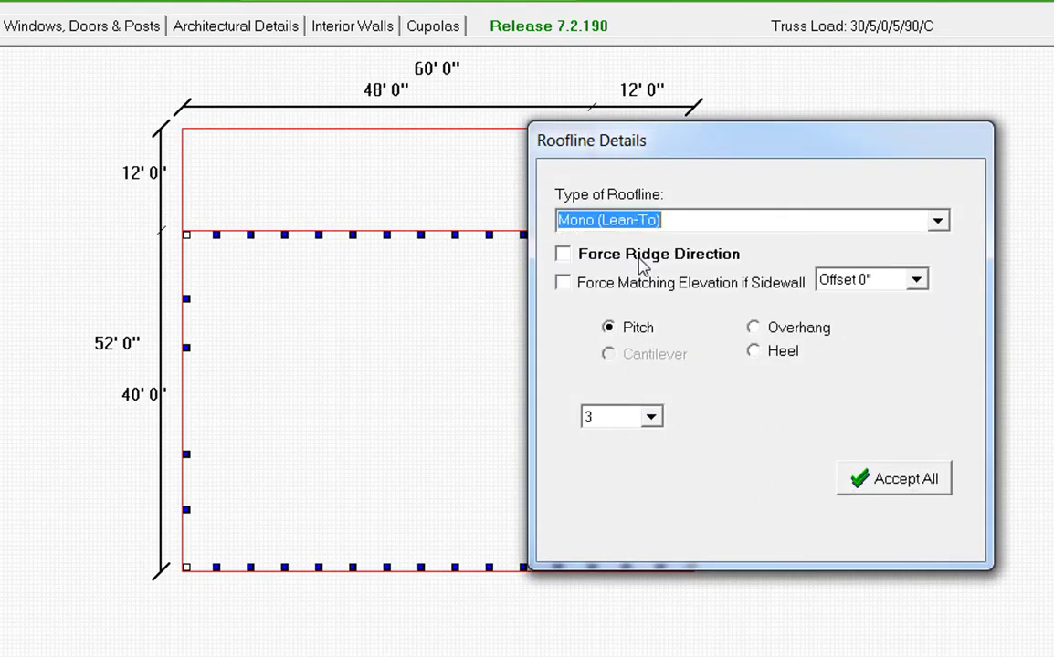
left_click(651, 419)
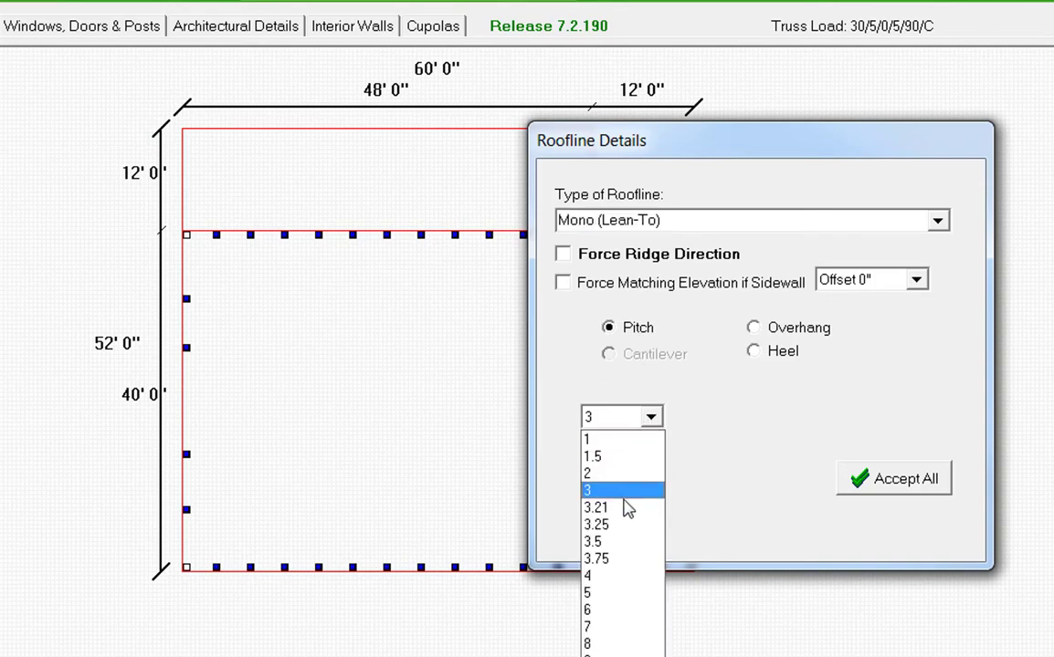
left_click(619, 577)
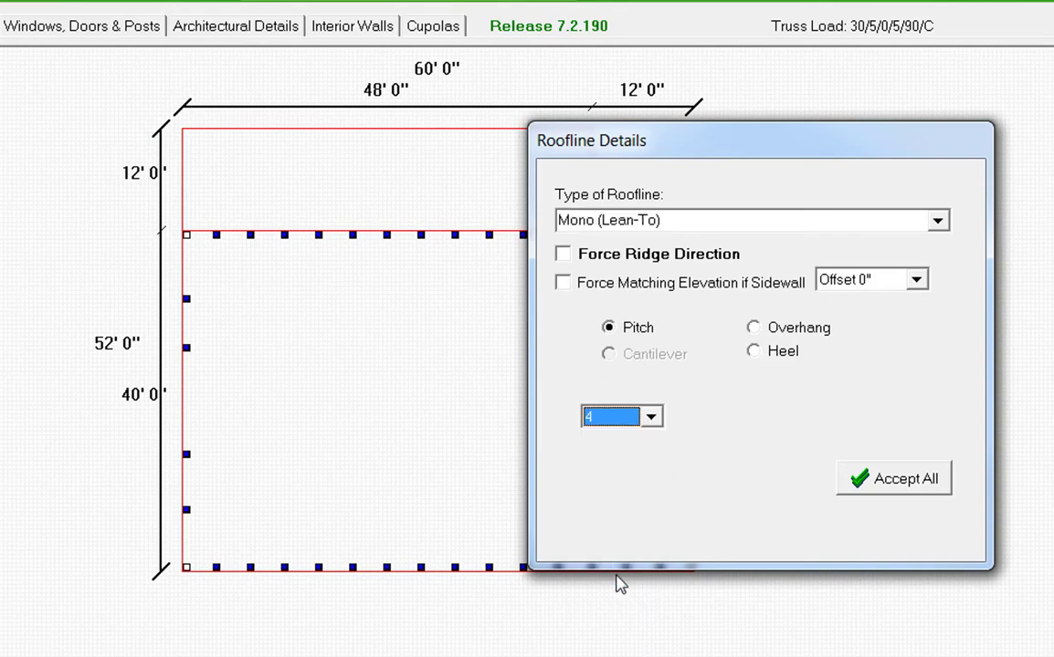
left_click(890, 486)
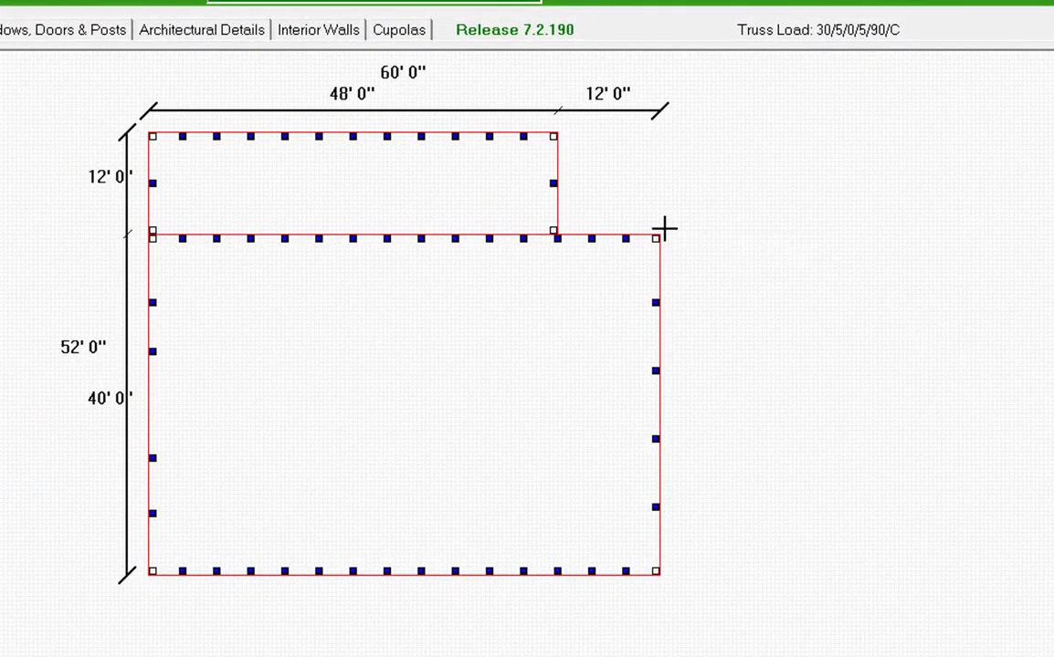
Step: Add a 26' by 24' wing from the main building's northeast corner with a Common Gable roofline, keeping its default attributes
left_click_drag(661, 236, 885, 440)
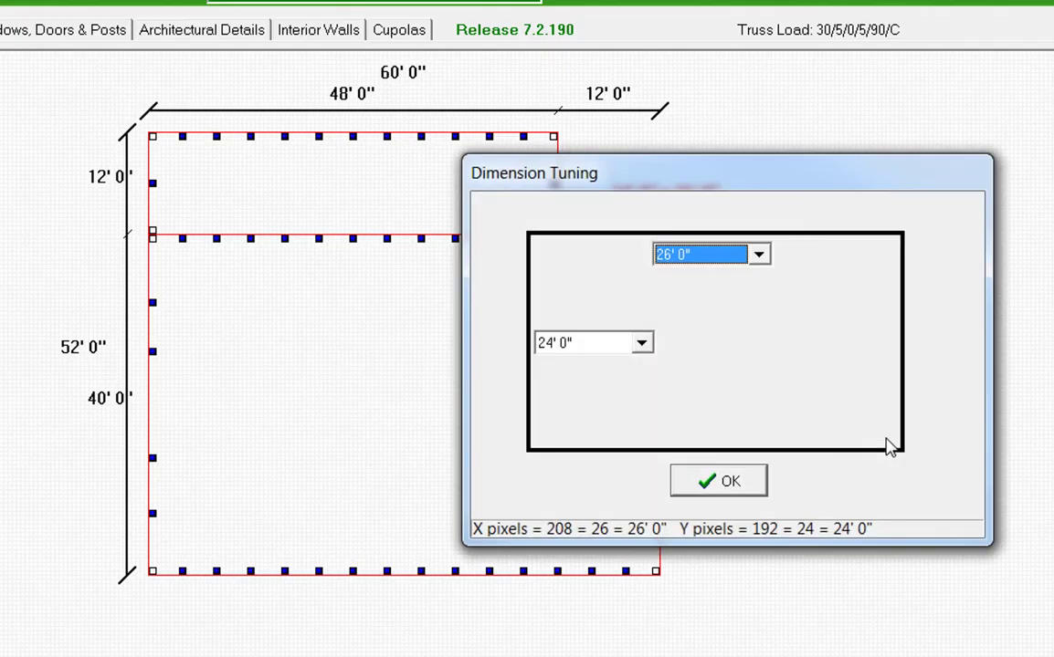
left_click(747, 486)
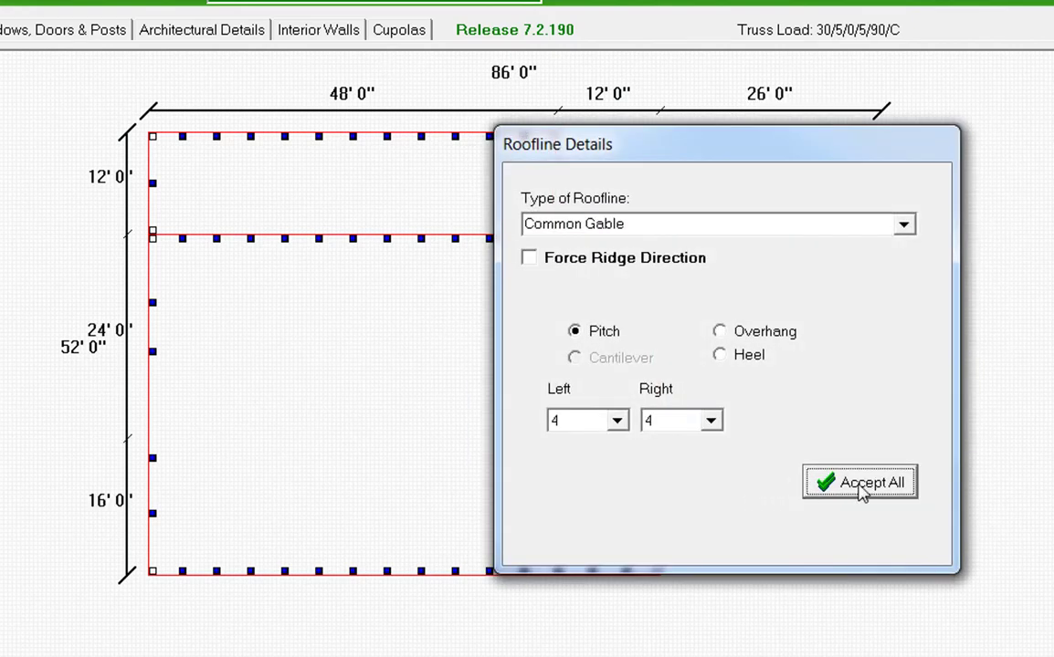
left_click(861, 487)
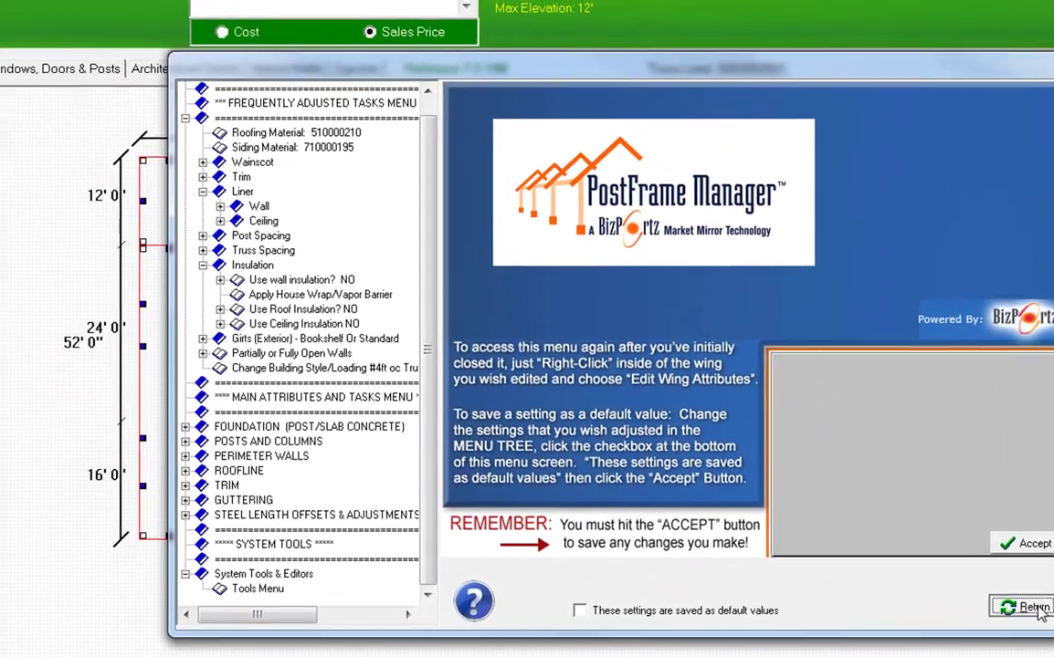
left_click(1039, 613)
Step: Set the ceiling height of the 26' by 24' east wing to 10'
right_click(760, 357)
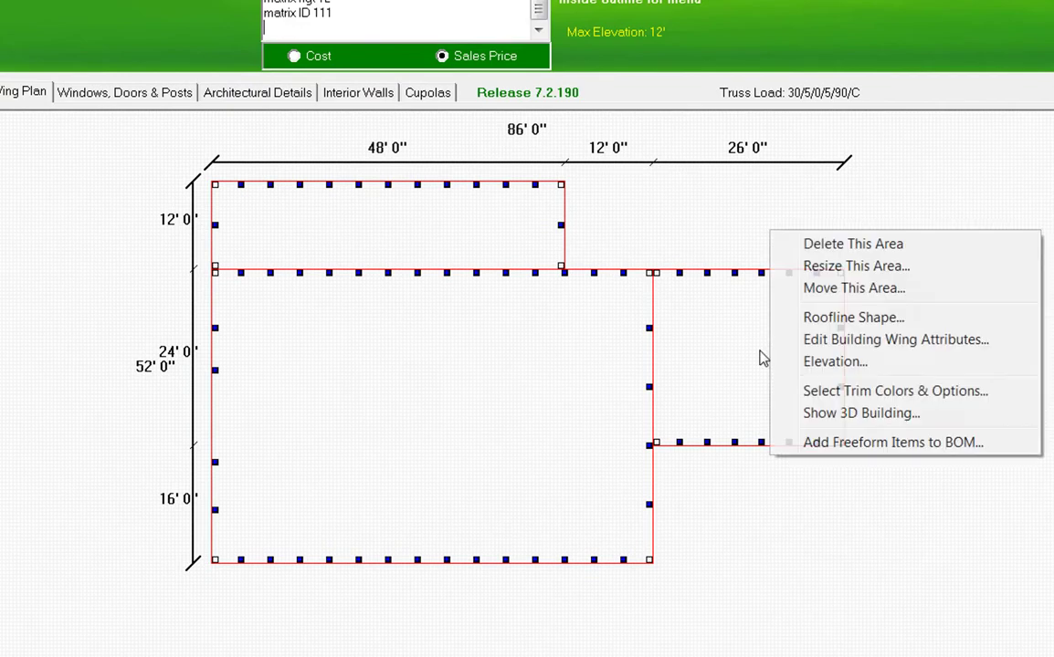
left_click(815, 363)
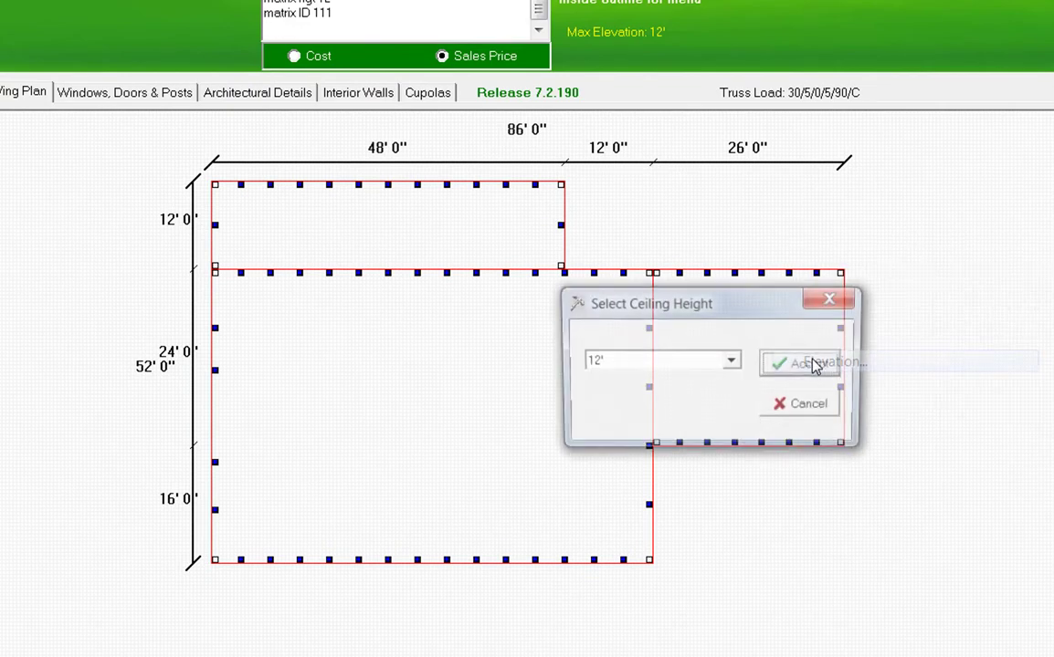
left_click(731, 363)
scroll(731, 365, "up", 5)
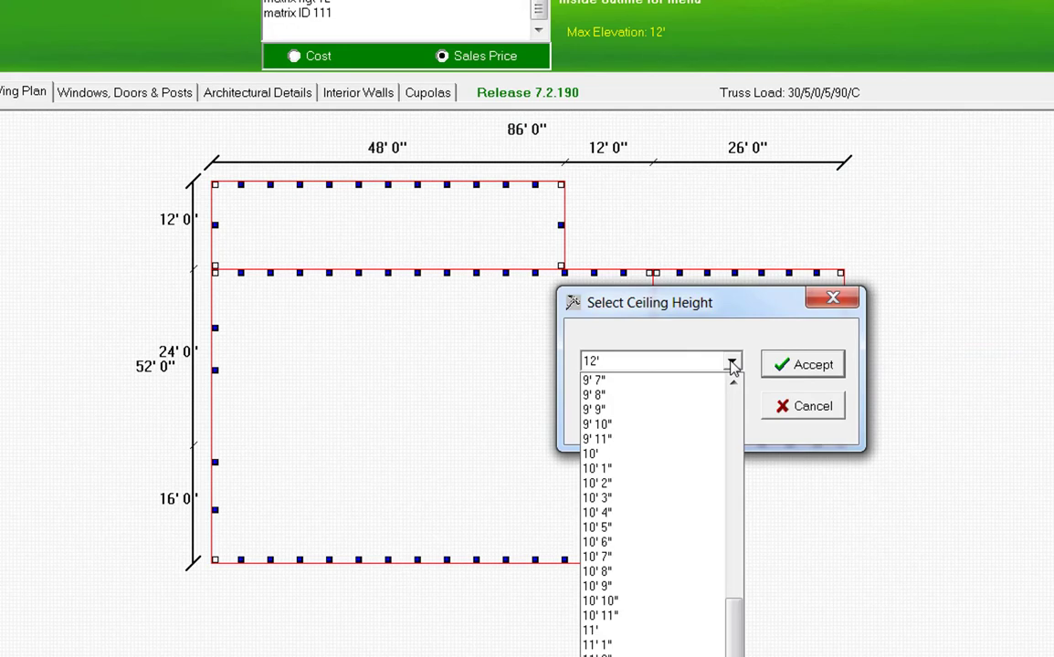
left_click(620, 461)
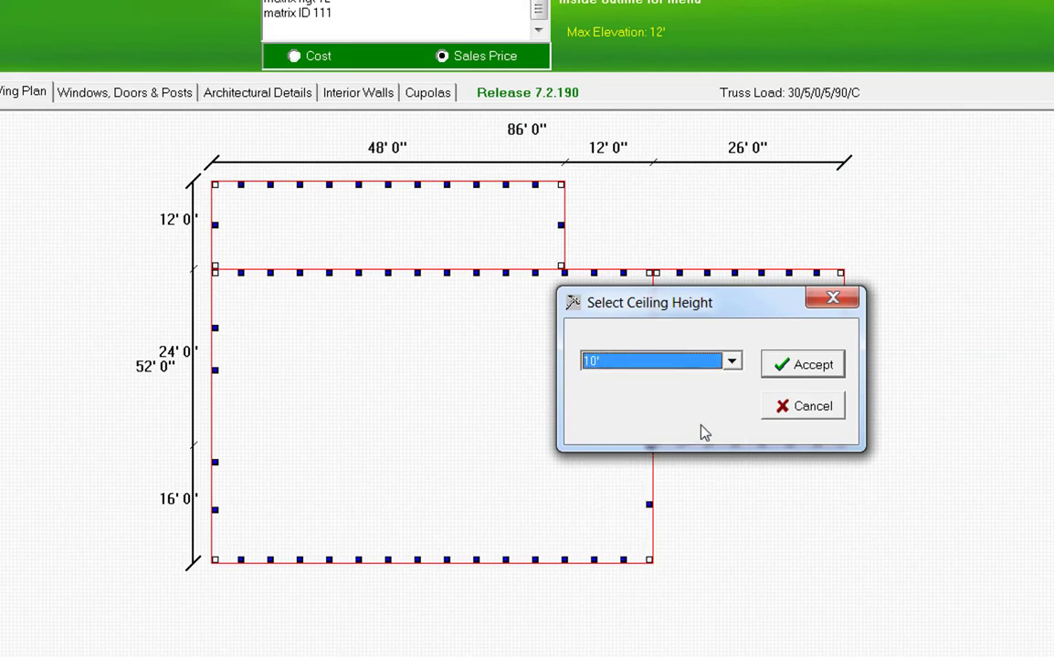
left_click(821, 364)
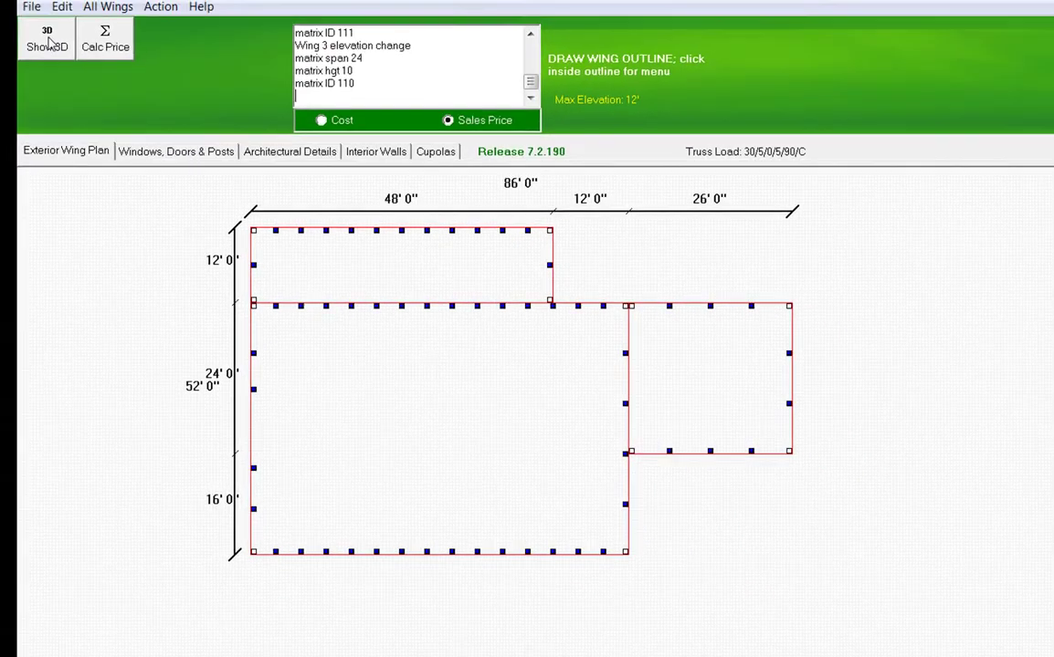
Step: Examine the expanded building in 3D from the front and the far side, and close the 3D view
left_click(66, 59)
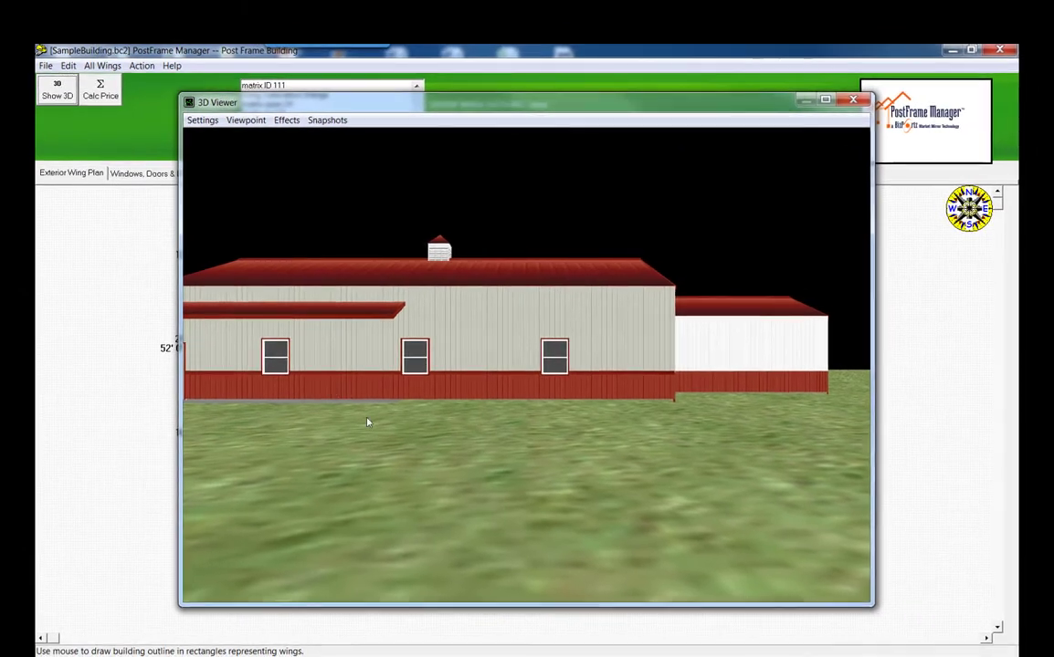
key("Right")
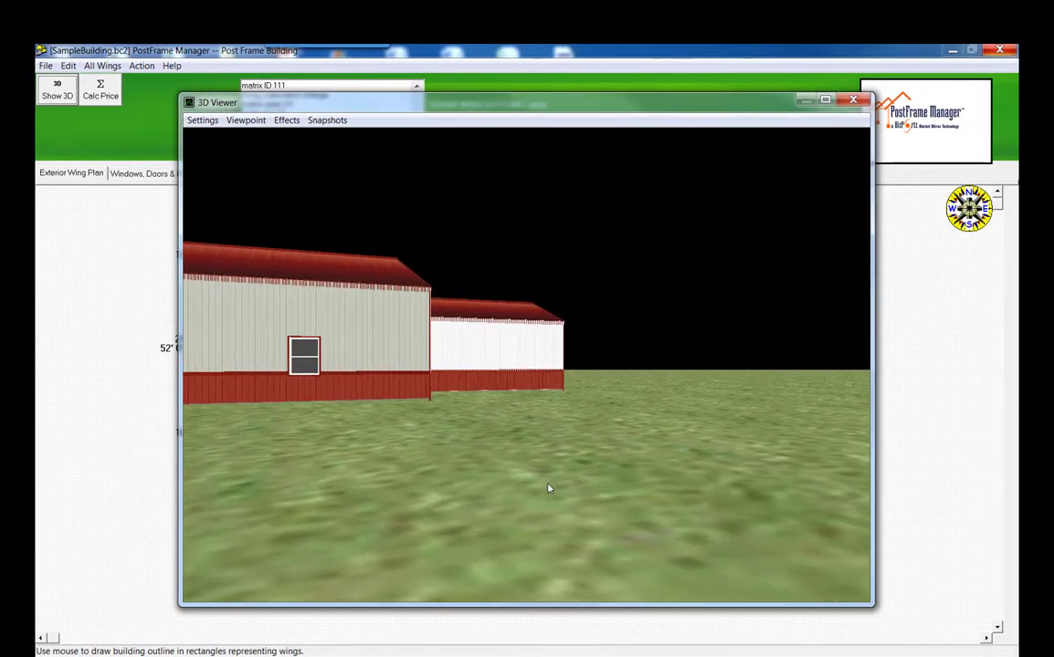
key("Left")
key("Left")
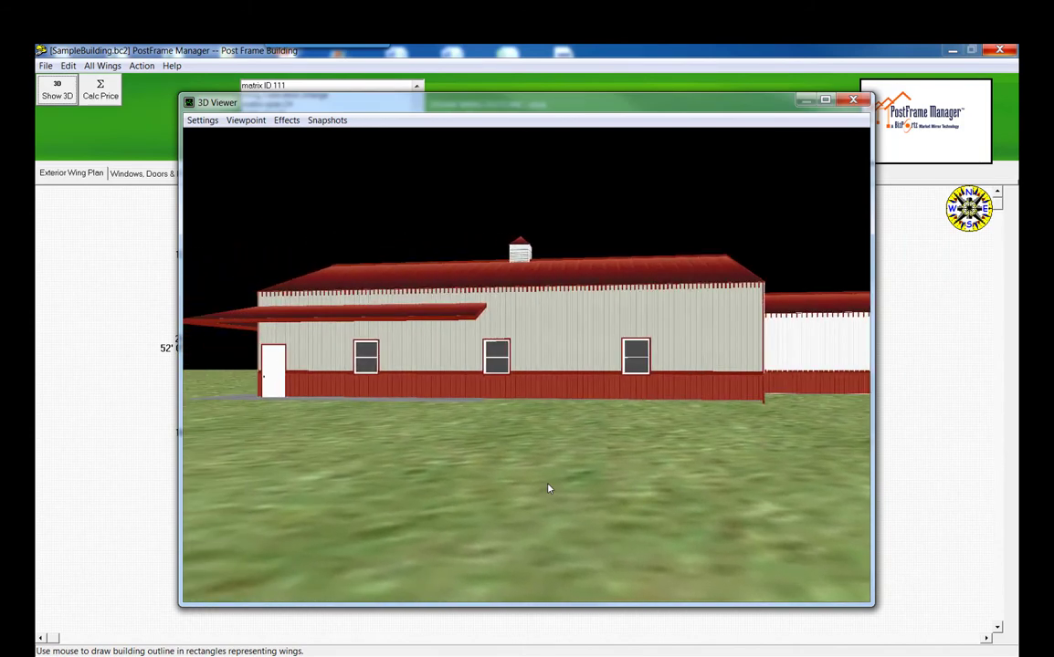
left_click(245, 122)
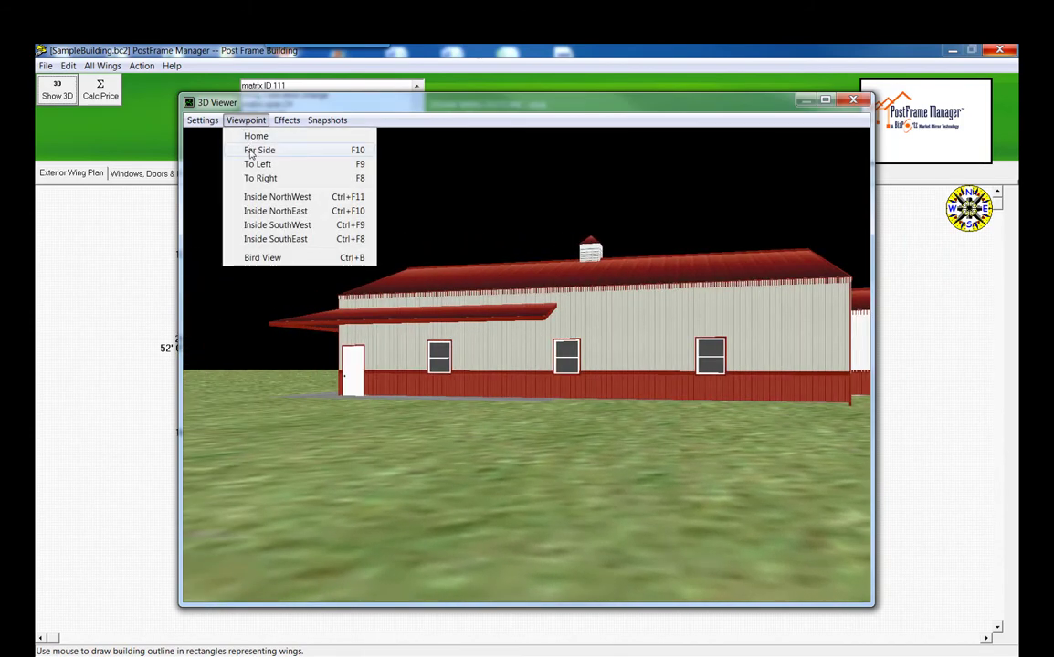
left_click(250, 151)
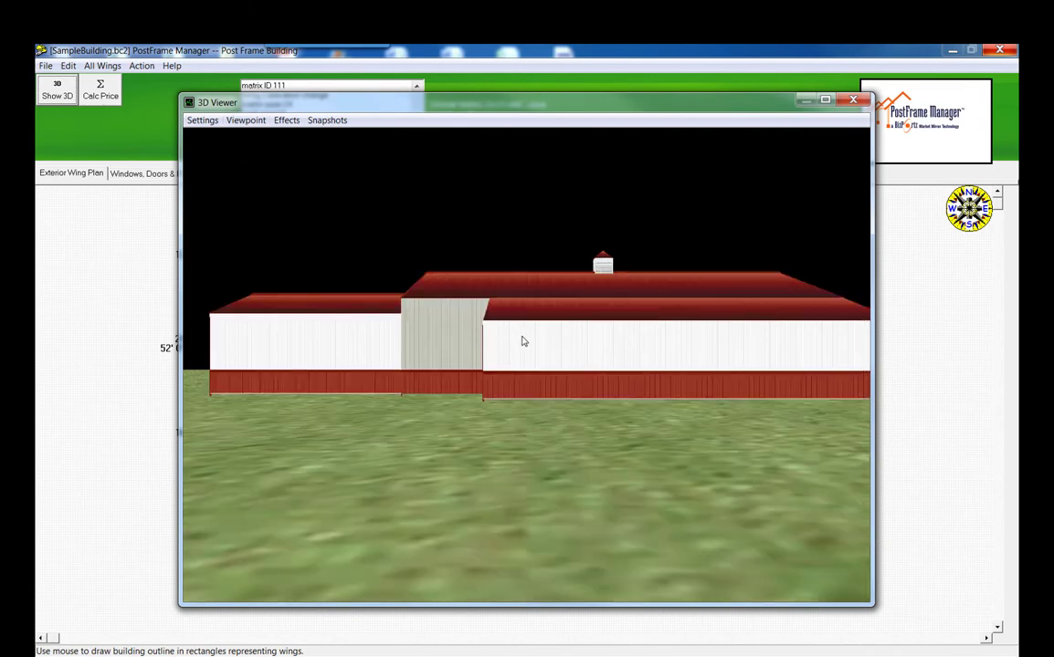
key("Right")
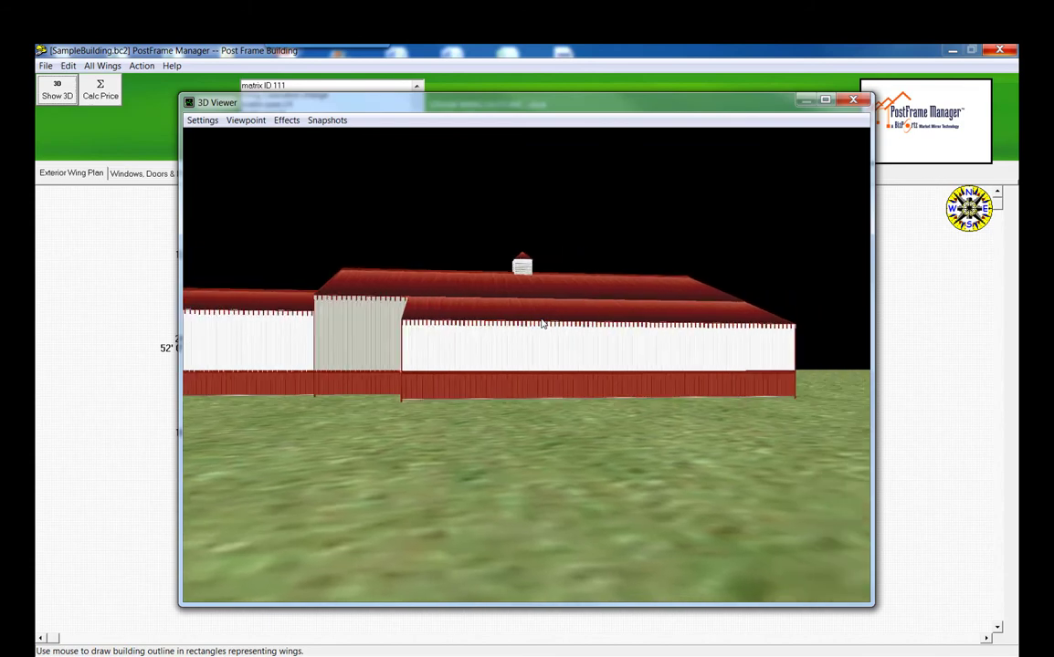
key("Left")
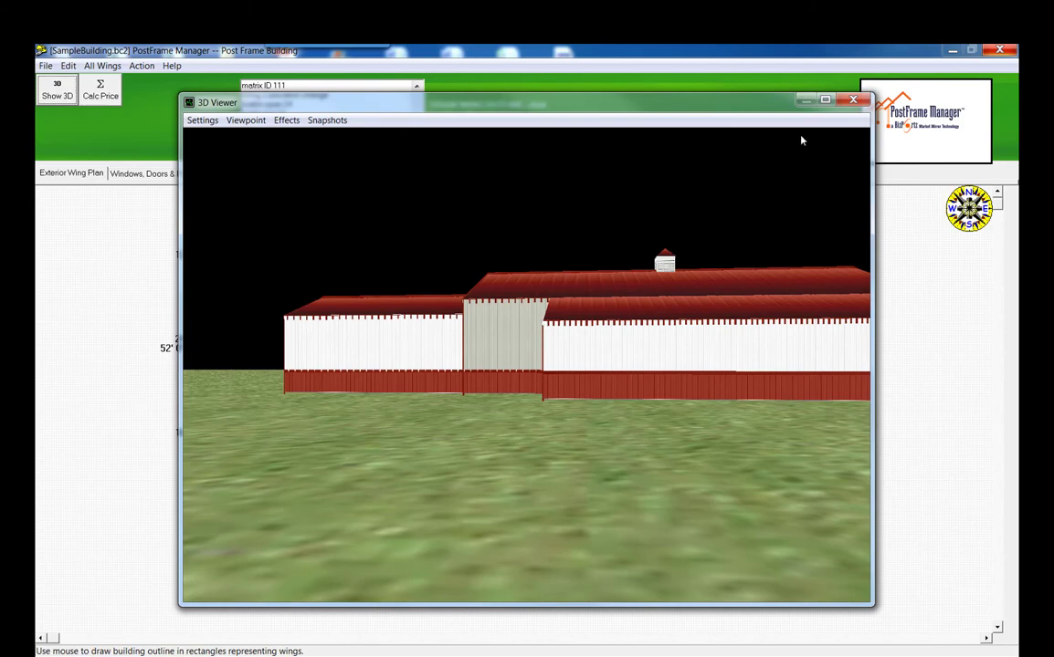
left_click(854, 101)
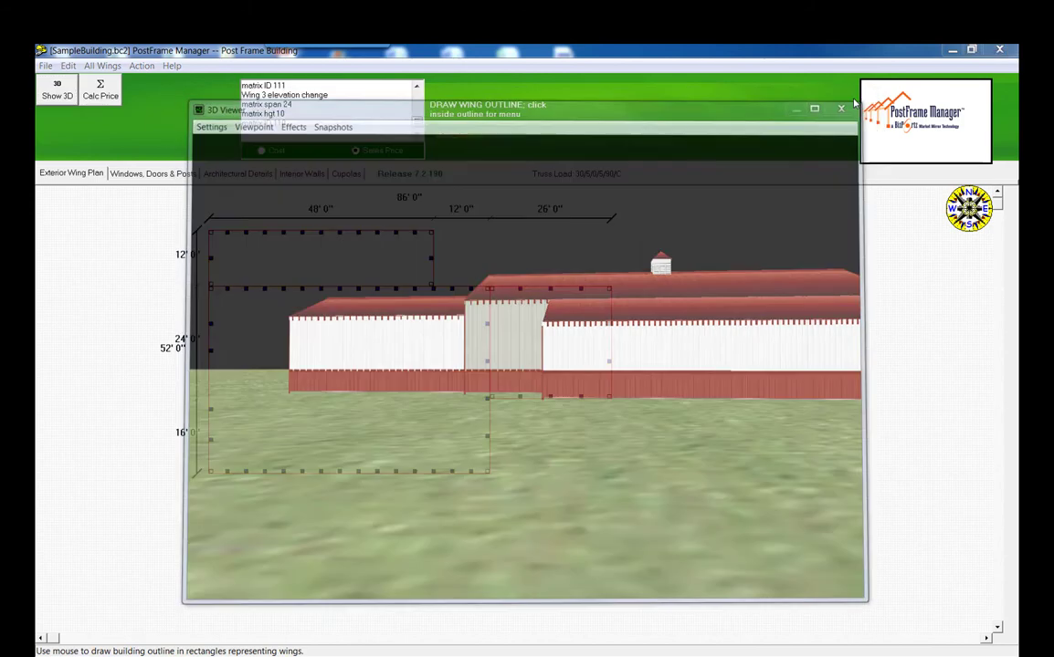